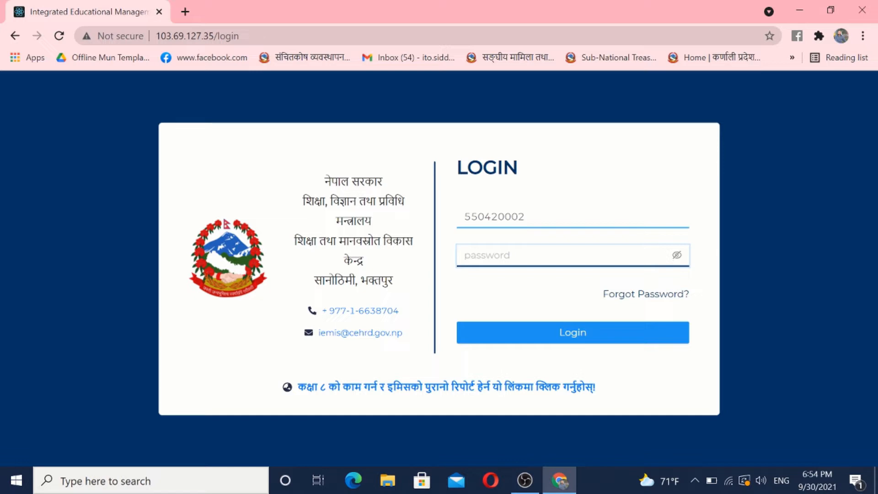
Step: Enter the account password and log in to the school's education management account
text(******)
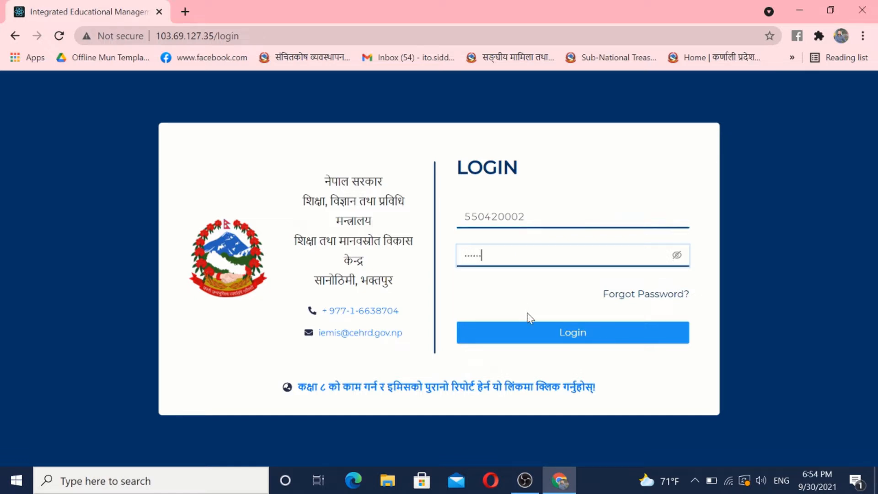
click(526, 332)
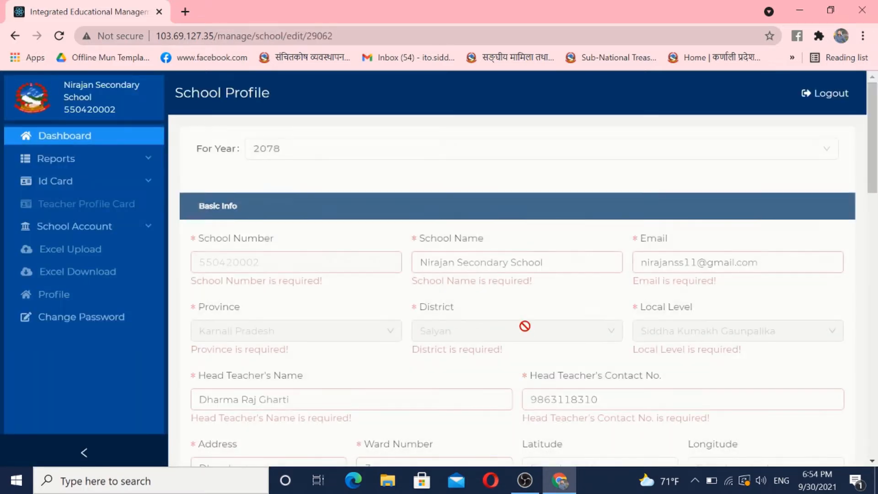
Step: Submit the update at the end of the School Profile form with its existing details
drag(872, 176, 876, 441)
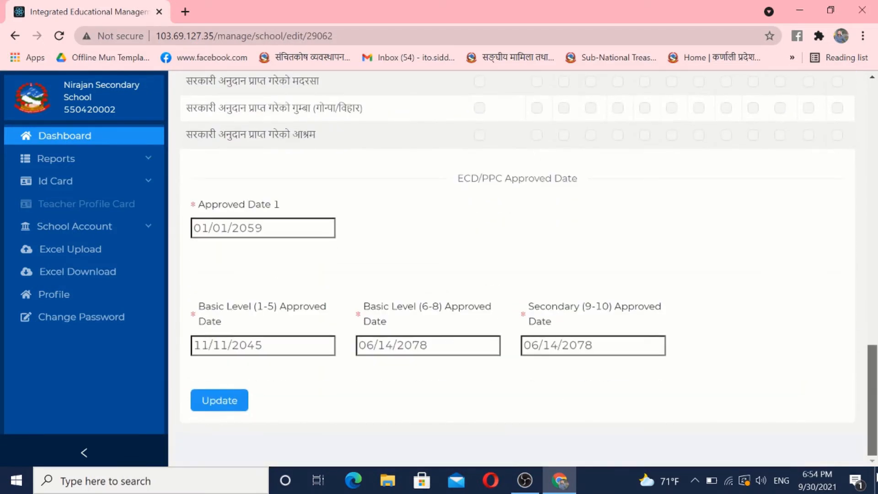
click(217, 401)
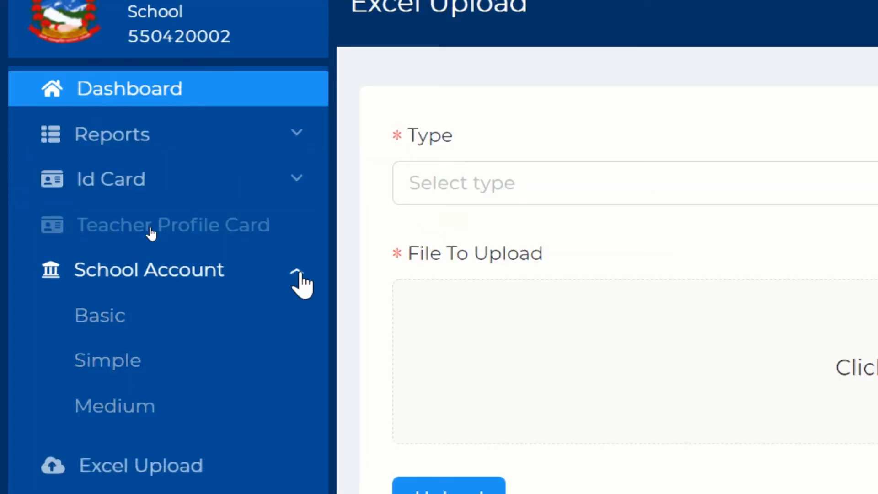
Step: Go from School Account to the School Accounting System and sign in with the school's code as username
click(297, 371)
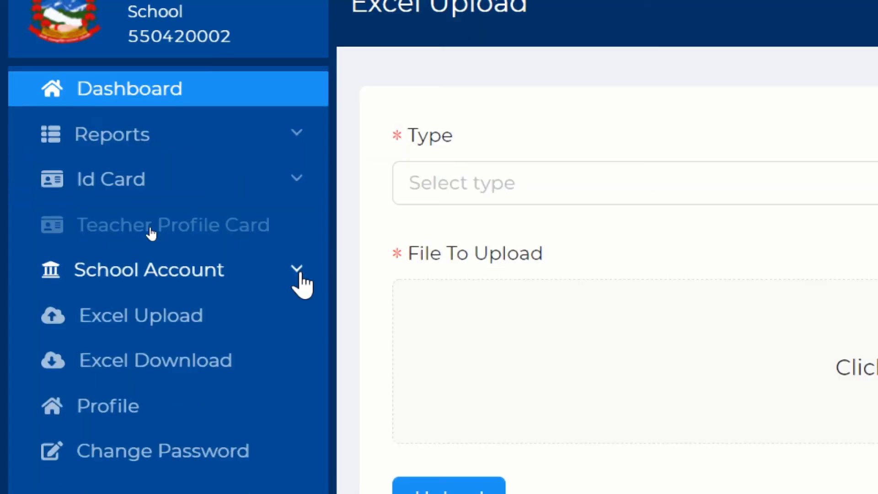
click(297, 274)
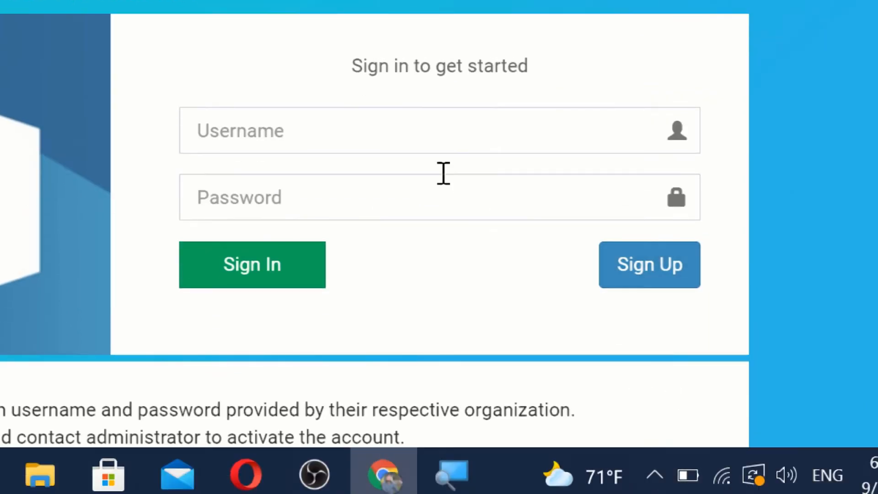
click(247, 123)
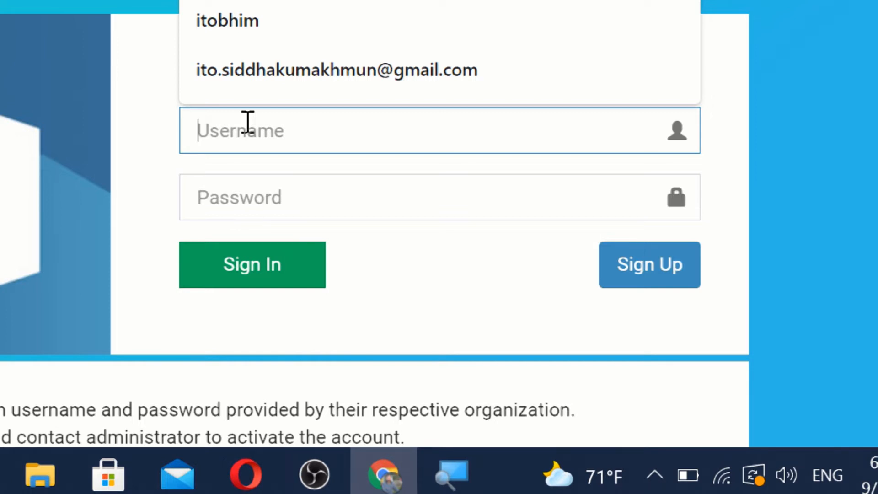
text(55)
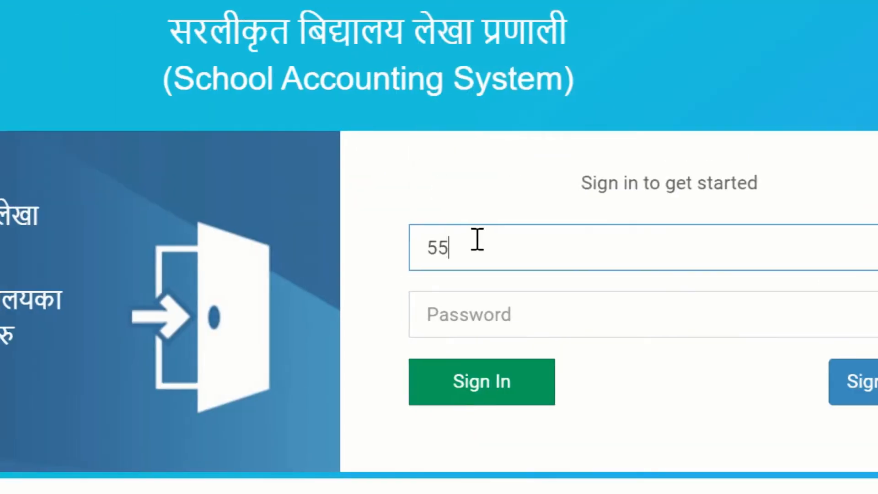
text(042)
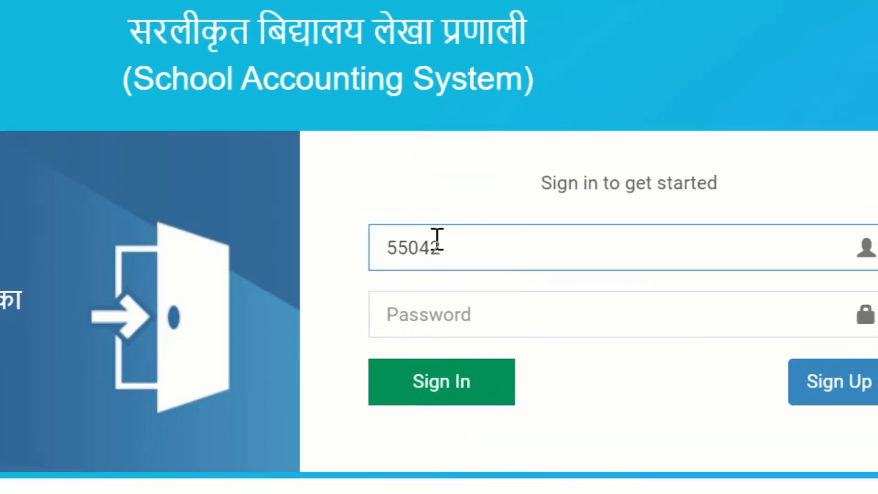
text(000)
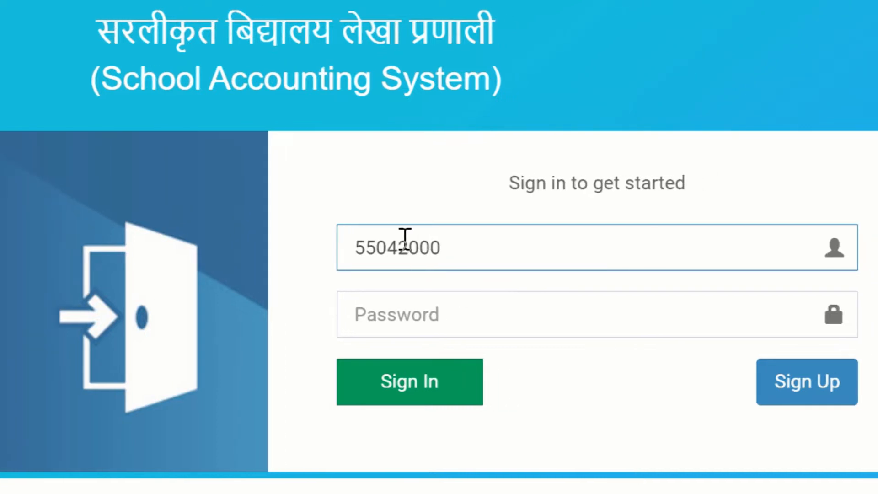
text(2)
click(421, 314)
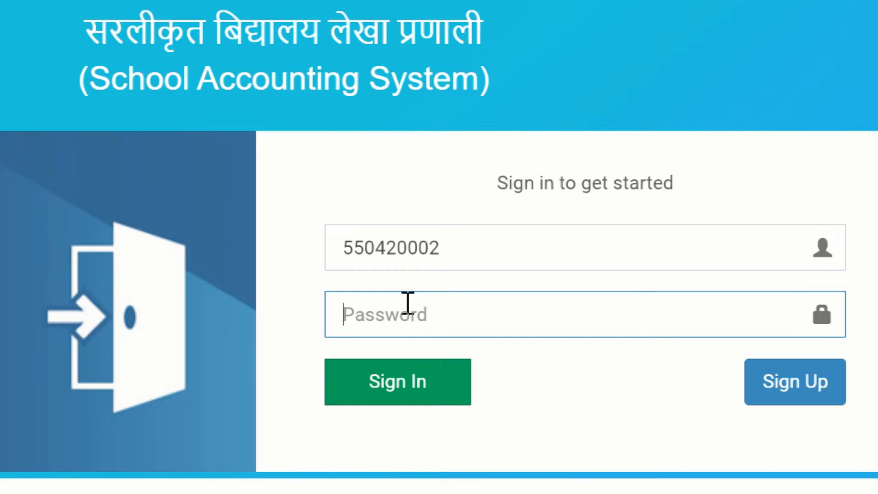
drag(448, 249, 315, 239)
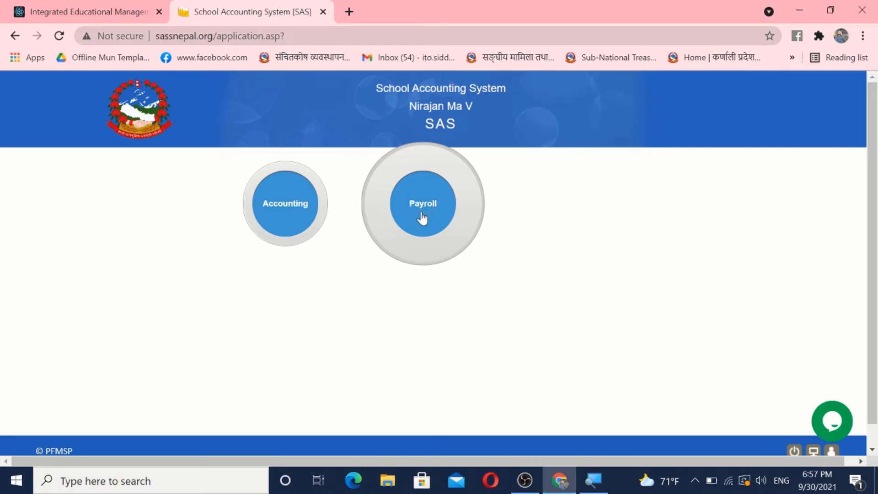
Step: Open the Accounting application and start a new income voucher (आम्दानी भौचर) in the लेखांकन section
click(302, 207)
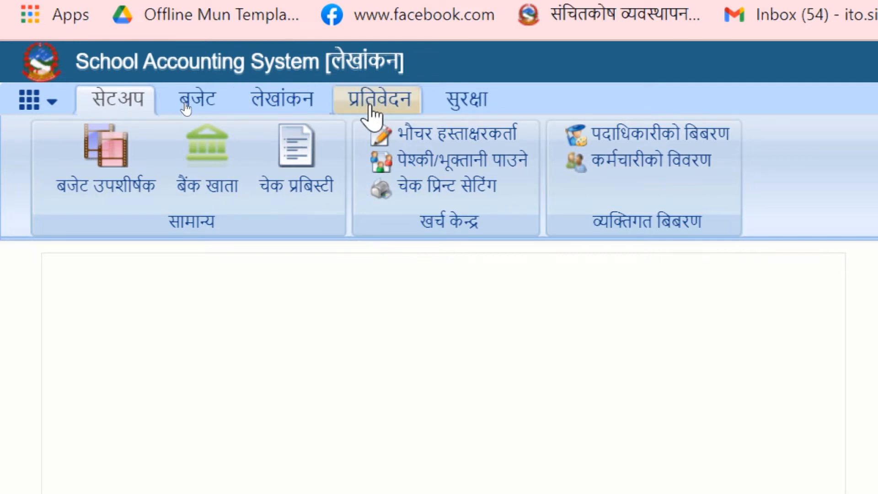
click(277, 108)
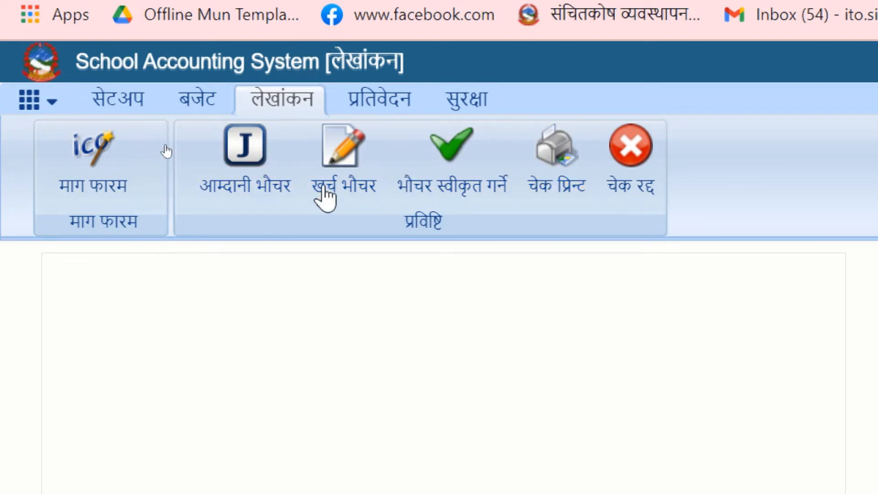
click(245, 156)
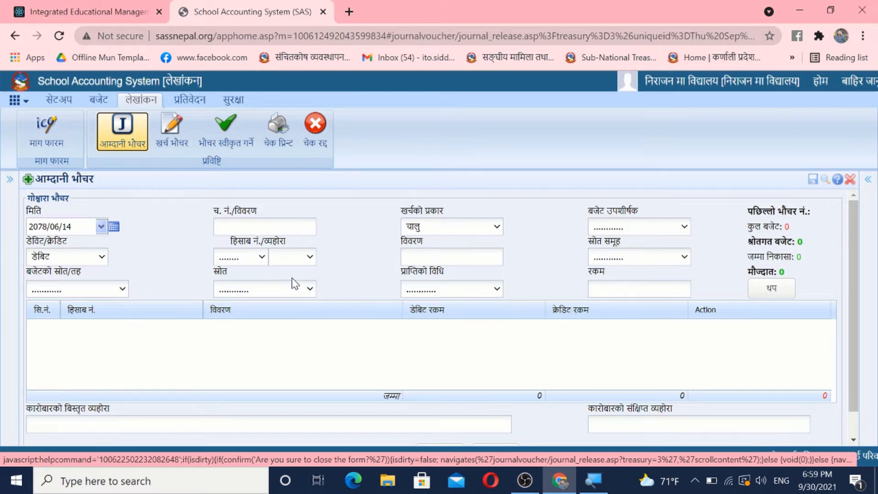
Step: Set the voucher date to 2078/06/14 and the reference number (च. नं./विवरण) to 12
click(101, 227)
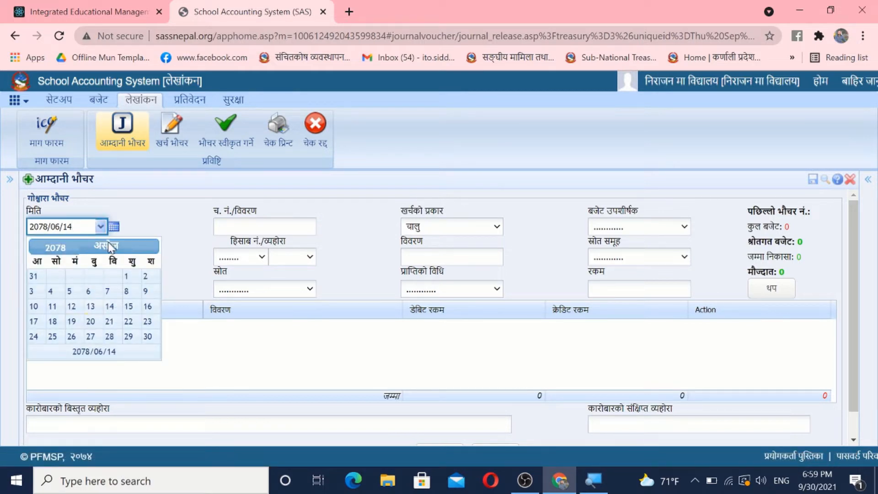
click(110, 307)
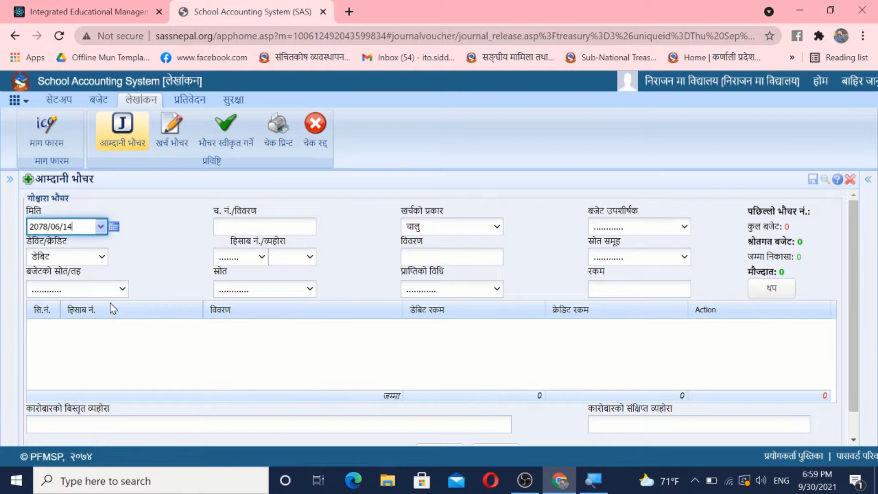
click(232, 227)
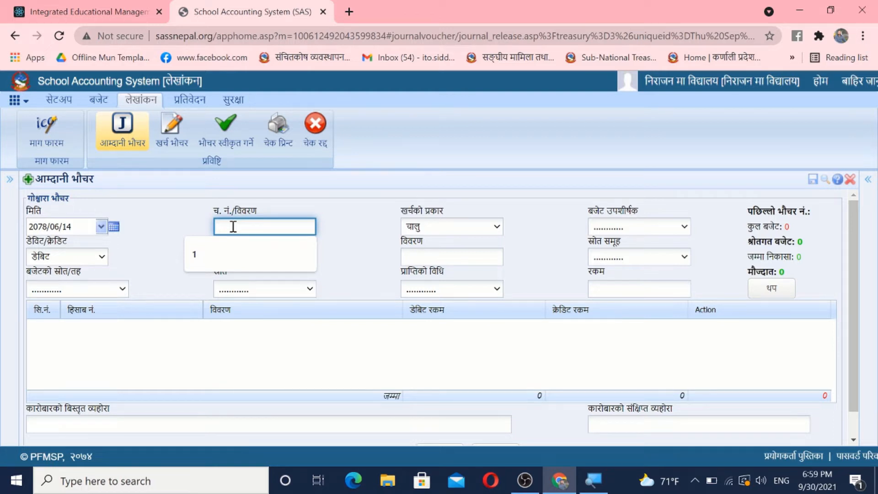
text(12)
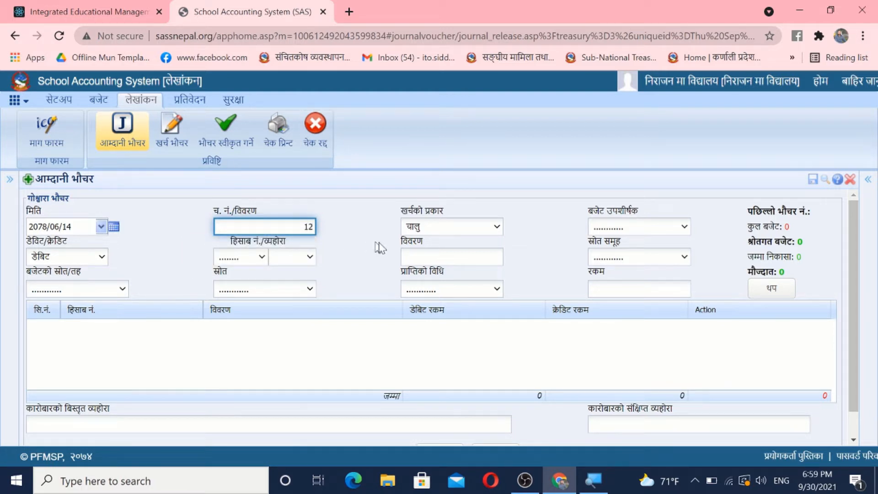
Step: Set the expense type (खर्चको प्रकार) to चालु and choose the निराजन माध्यमिक विद्यालय budget subheading
click(450, 225)
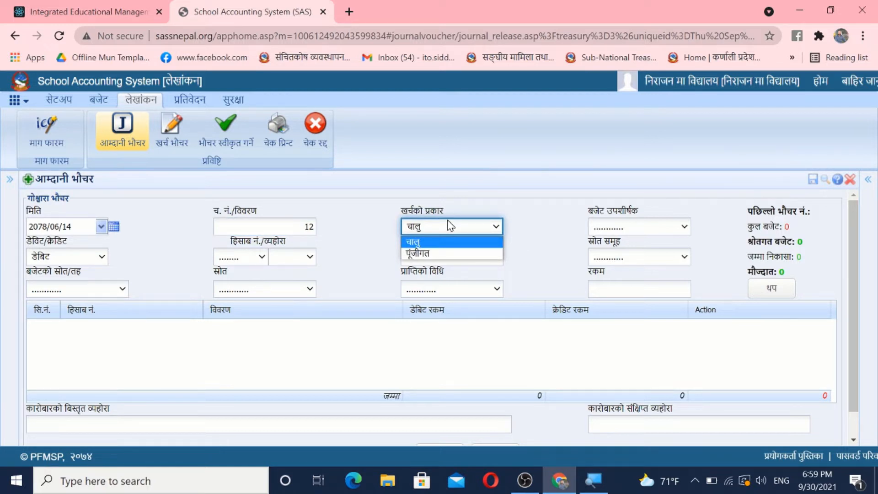
click(427, 241)
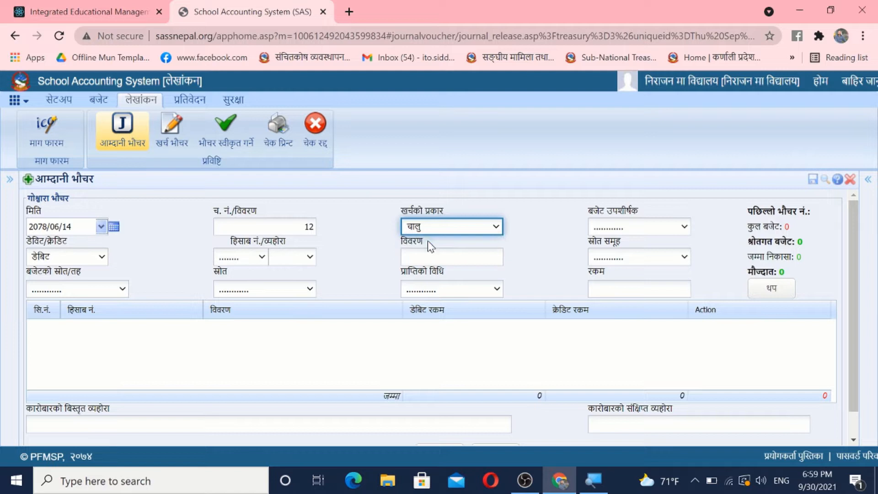
click(613, 232)
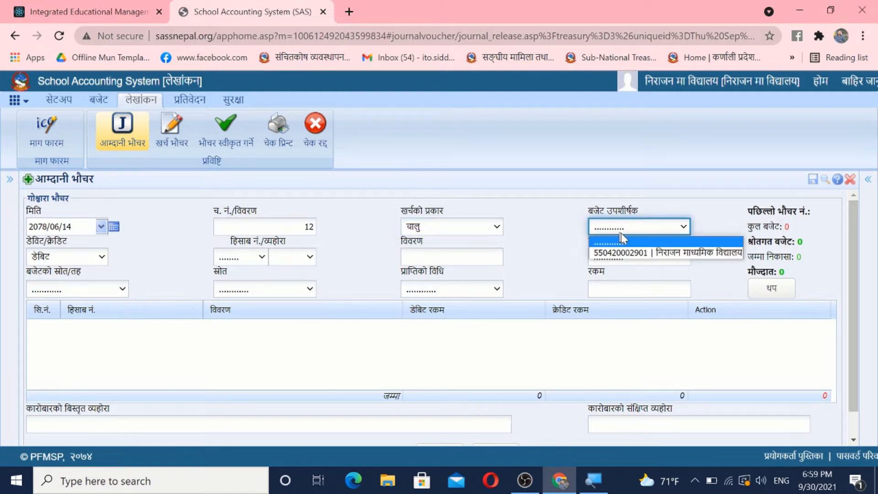
click(672, 255)
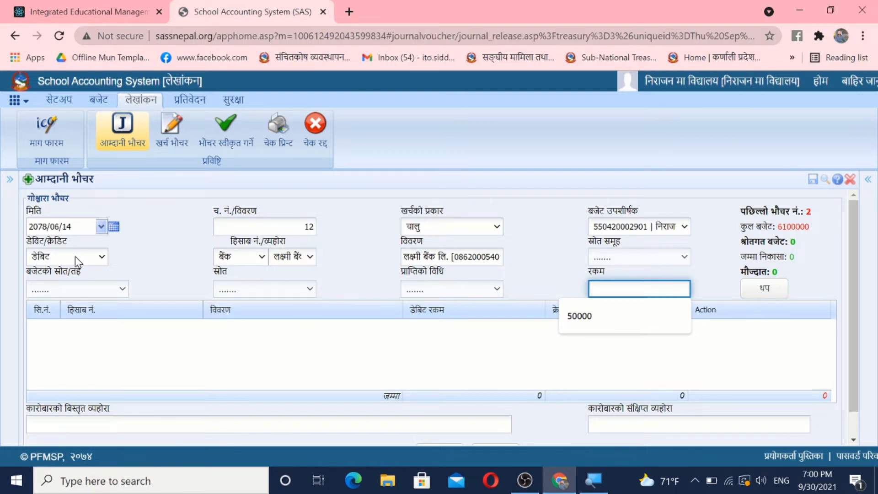
Step: Set the first voucher entry to डेबिट, with बैंक as the account type and लक्ष्मी बैंक as the account
click(75, 256)
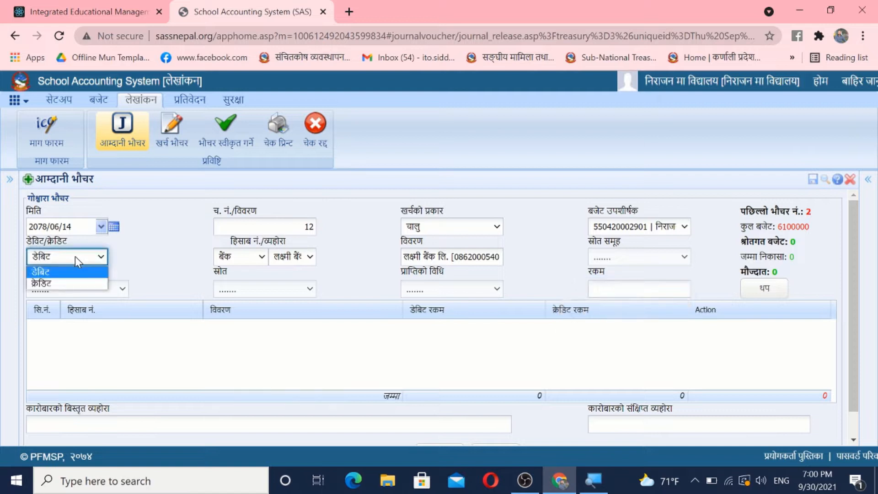
click(67, 275)
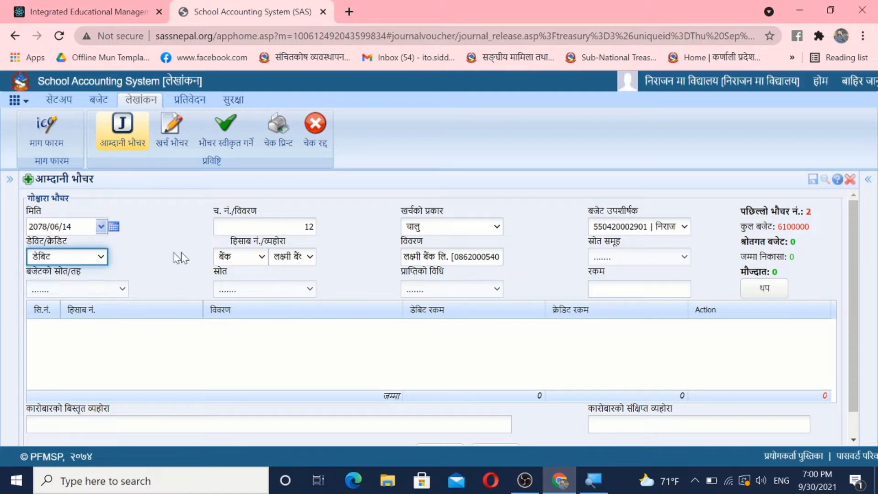
click(247, 257)
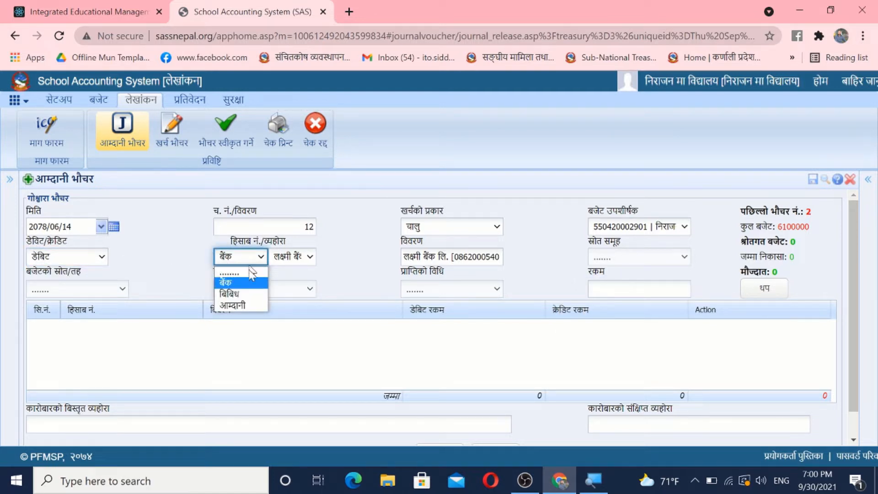
click(246, 284)
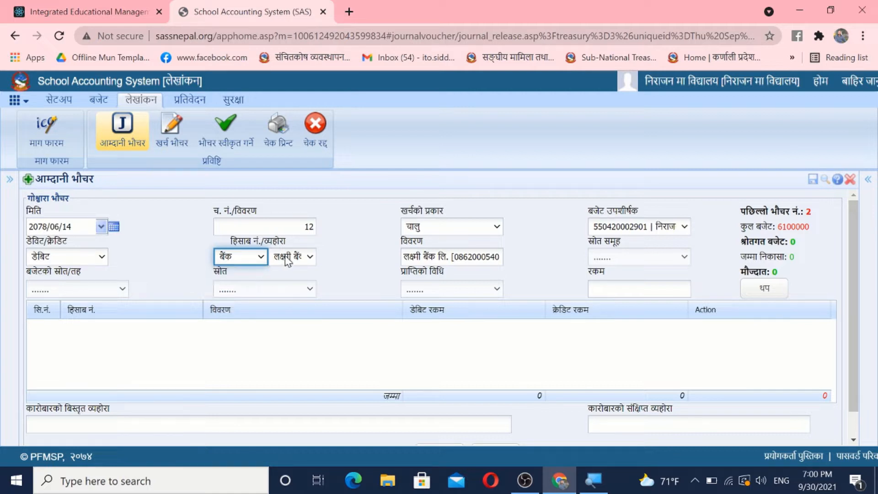
click(284, 256)
click(284, 256)
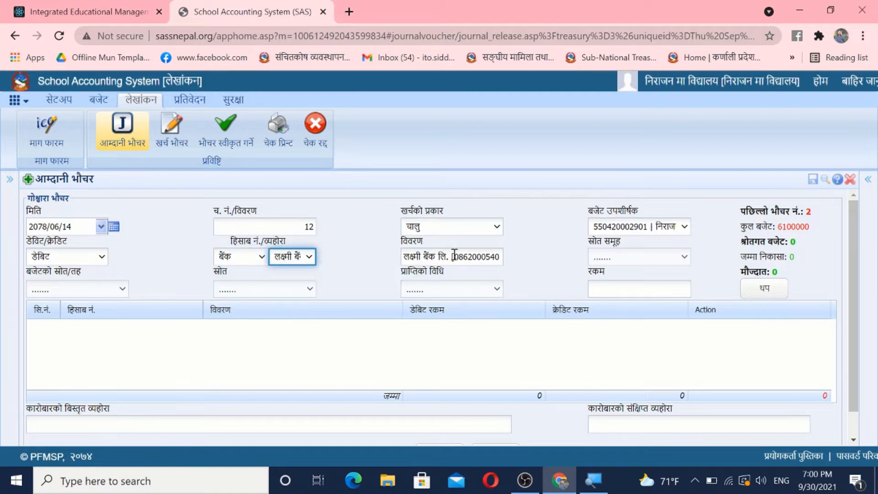
Step: Set the debit entry's amount (रकम) to 10000 and add the line to the voucher
click(604, 256)
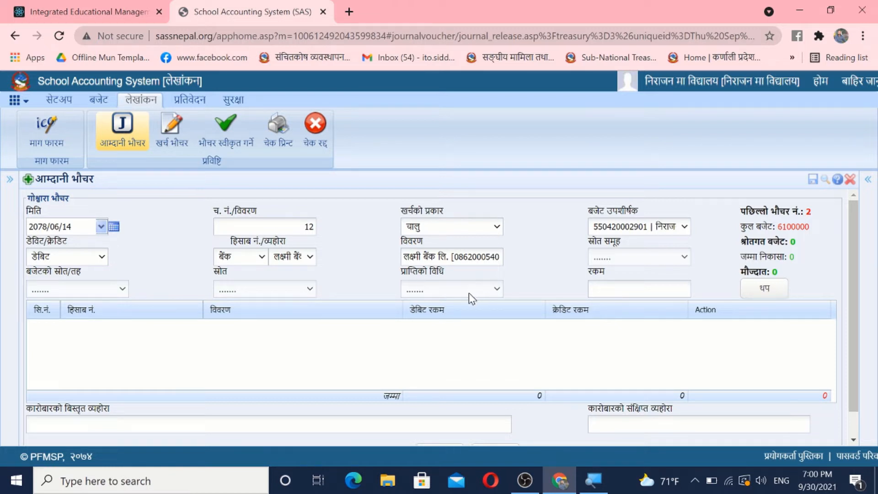
click(606, 291)
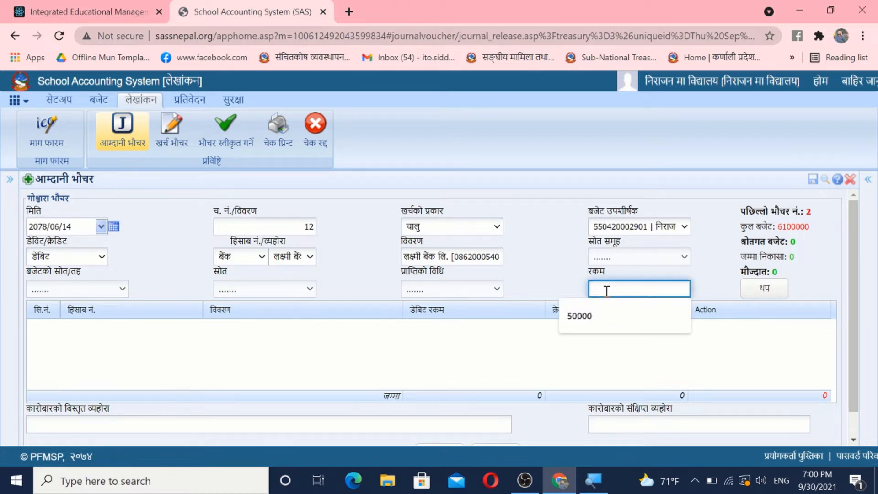
text(10000)
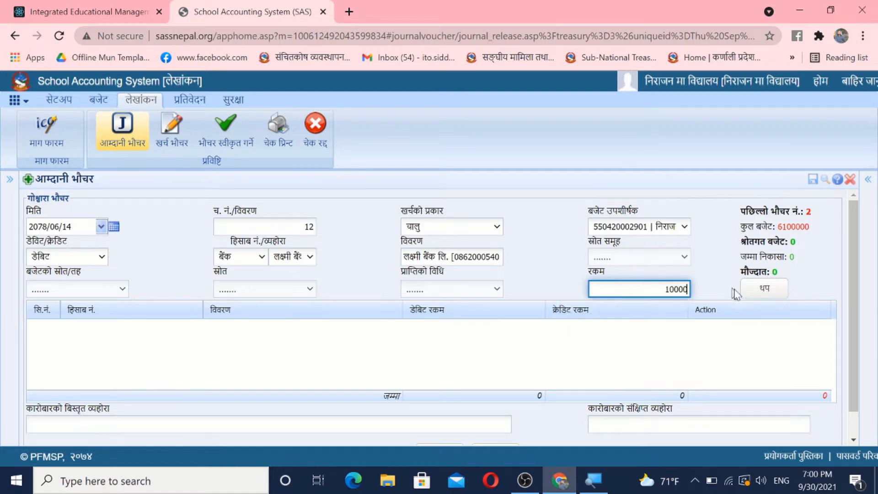
click(761, 293)
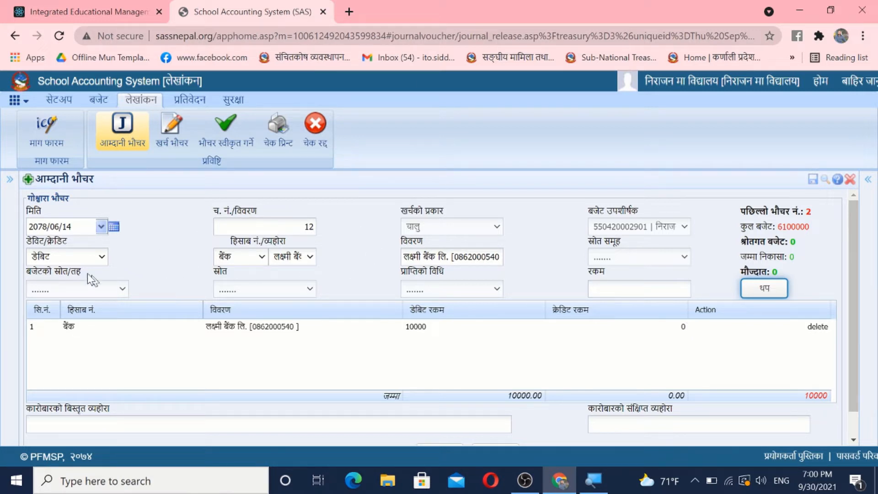
Step: Set the second voucher entry to क्रेडिट with आम्दानी as the account type
click(95, 258)
click(67, 285)
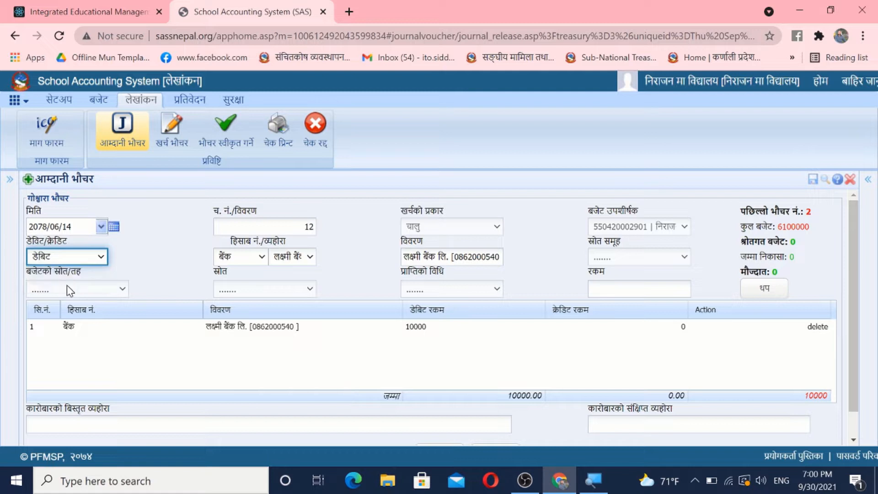
click(247, 257)
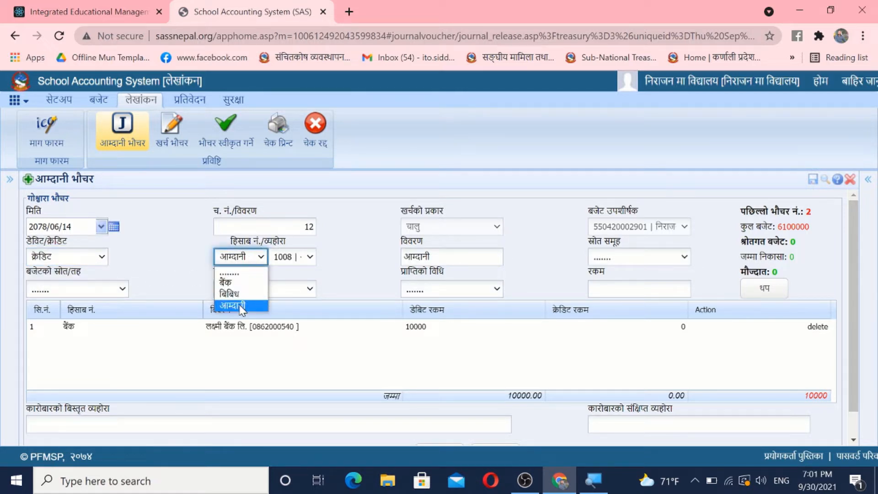
click(240, 305)
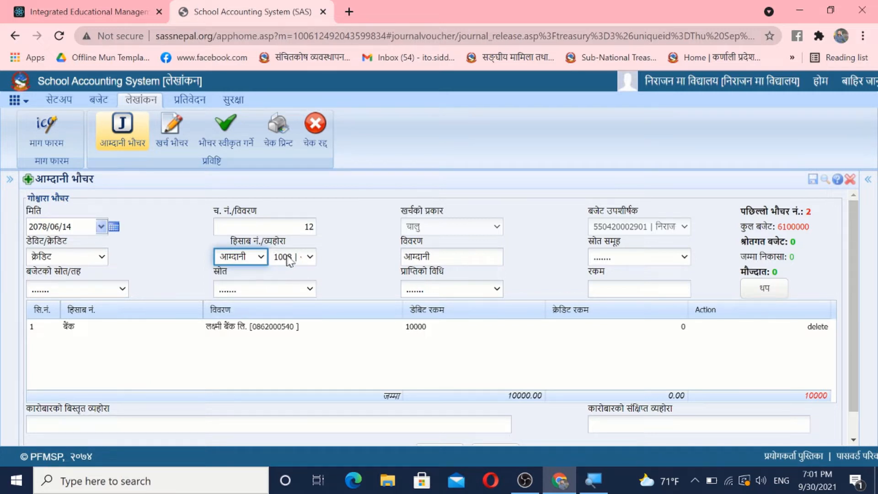
Step: Set the credit entry's source group (स्रोत समूह) to 6 | स्थानीय तह and its source (स्रोत) to 13311 | निशर्त चालू अनुदान
click(629, 257)
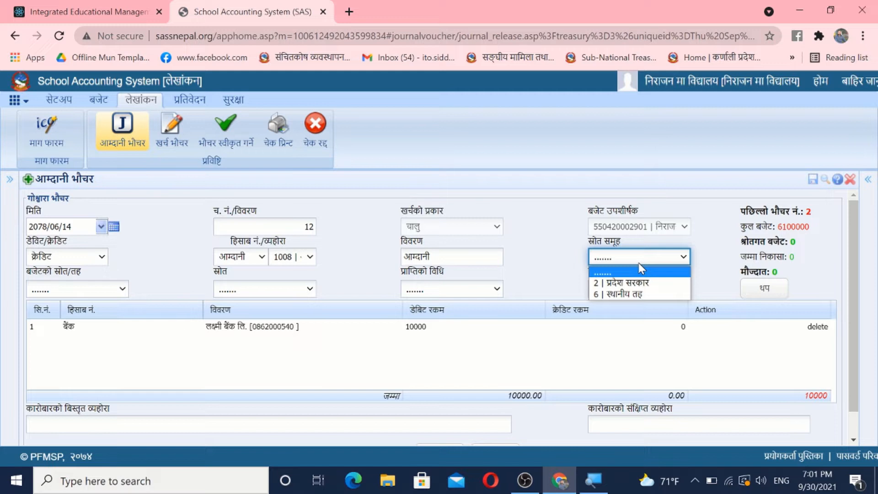
click(631, 294)
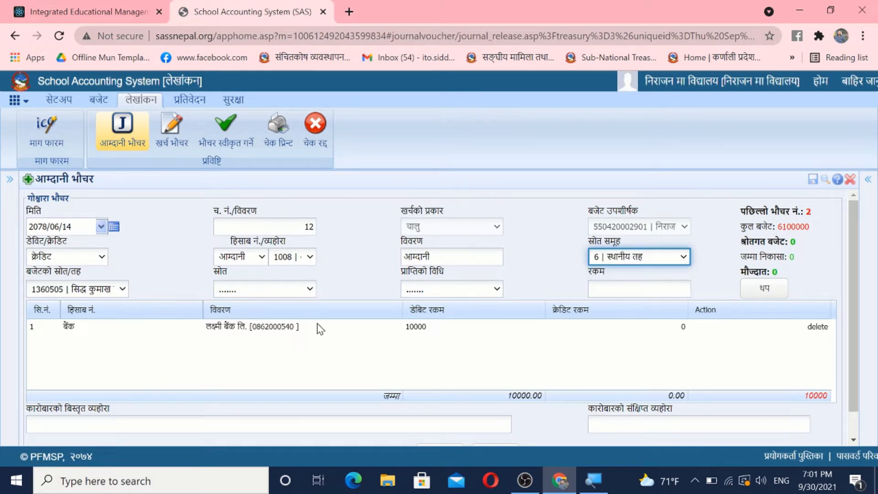
click(244, 291)
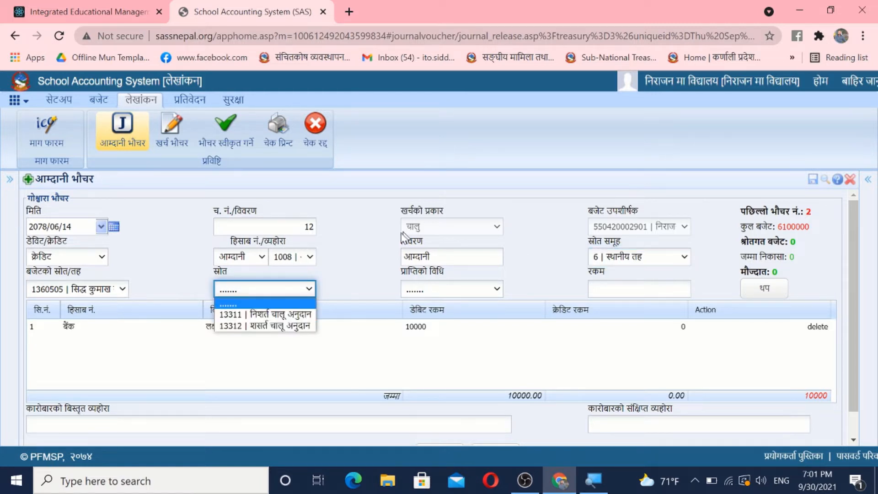
click(283, 318)
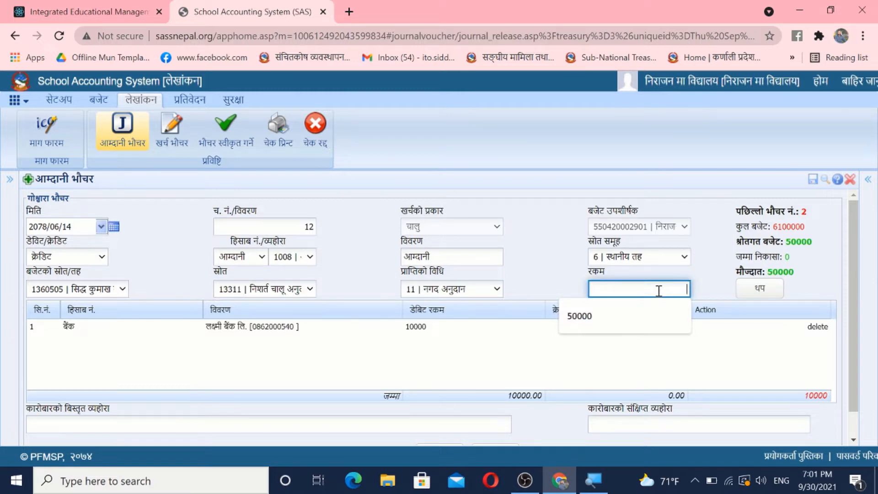
Step: Set the credit entry's amount (रकम) to 10000 and add the line to the income voucher
text(1)
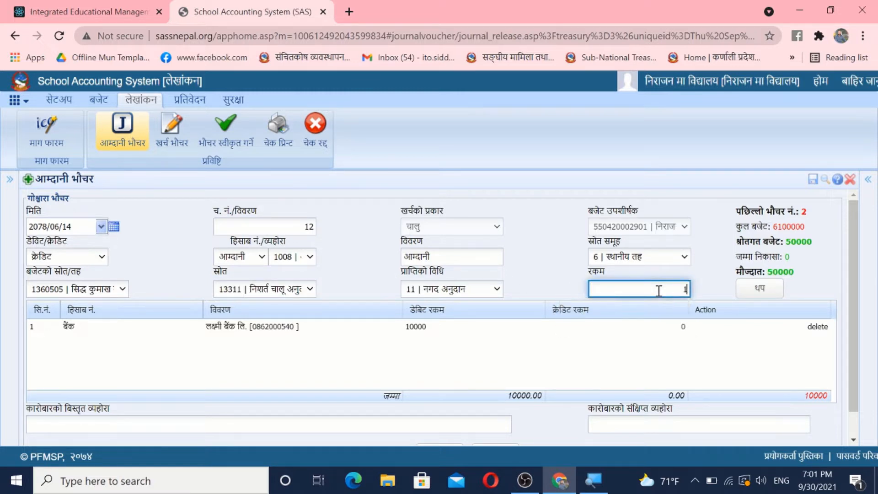
text(0000)
click(771, 295)
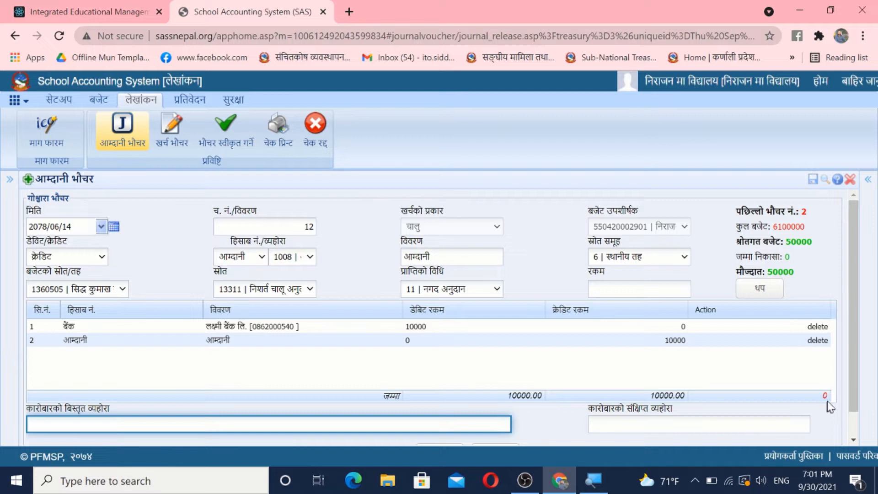
Step: Enter विद्यालयको पुस्तकालय व्यवस्थापन बापत आएको अनुदान as both the detailed and short transaction descriptions, and save the voucher
drag(852, 351, 848, 423)
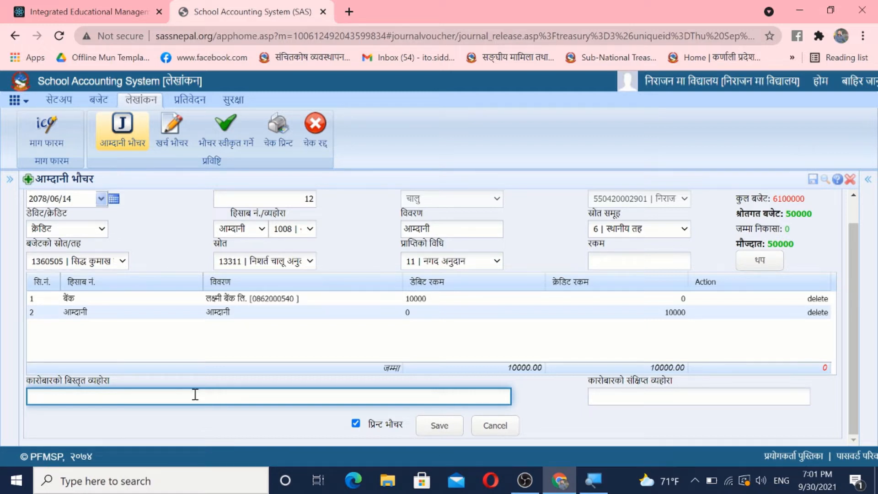
key(alt+shift)
text(विद्यालयको पुस्तकालय व)
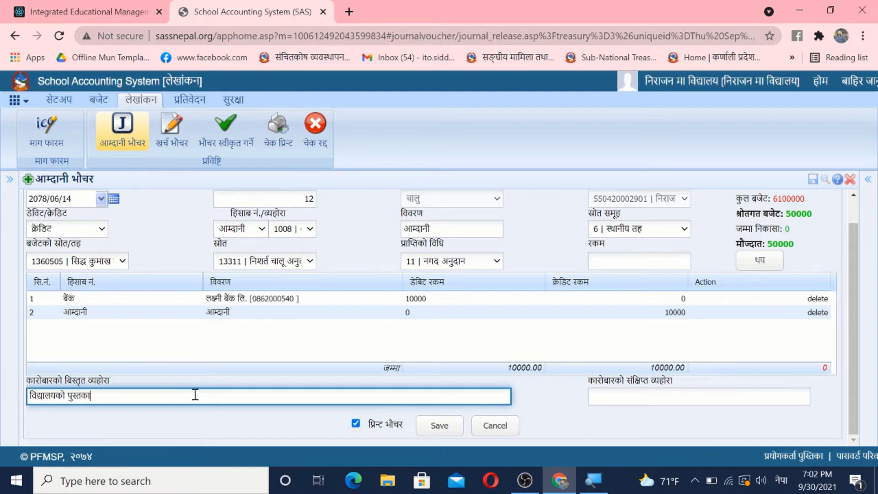
text(्यव)
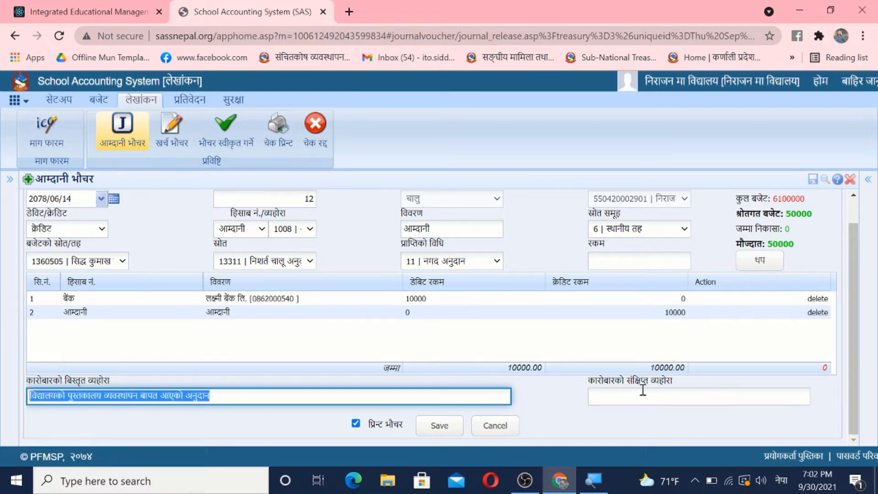
click(643, 394)
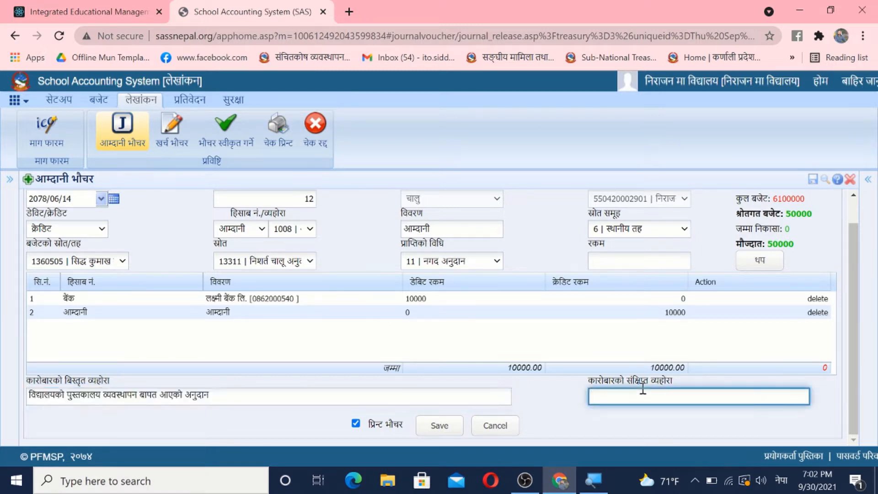
text(विद्यालयको पुस्तकालय व्यवस्थापन बापत आएको अनुदान)
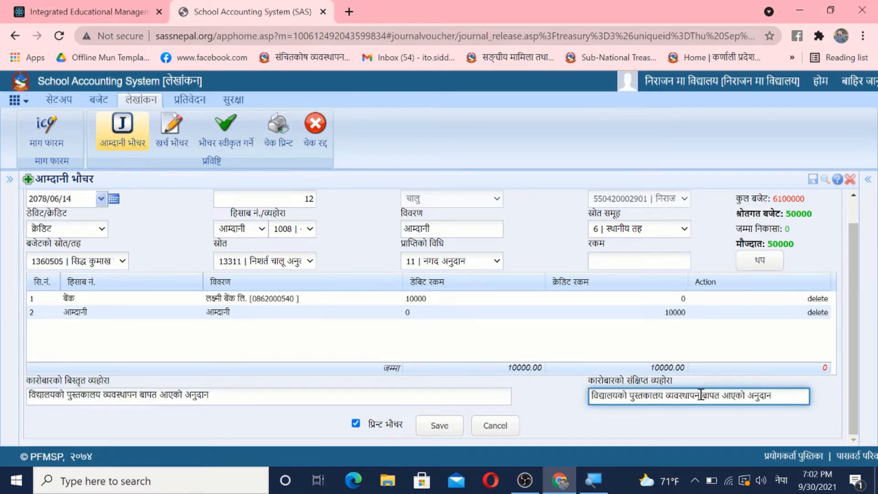
click(440, 426)
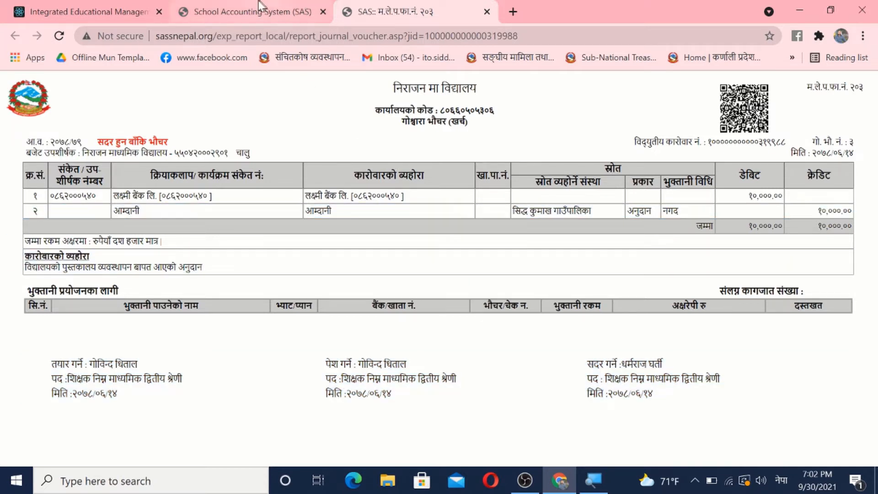
Step: Return from the printed voucher to the accounting system and approve voucher number 3 in the voucher approval list
click(241, 10)
click(233, 145)
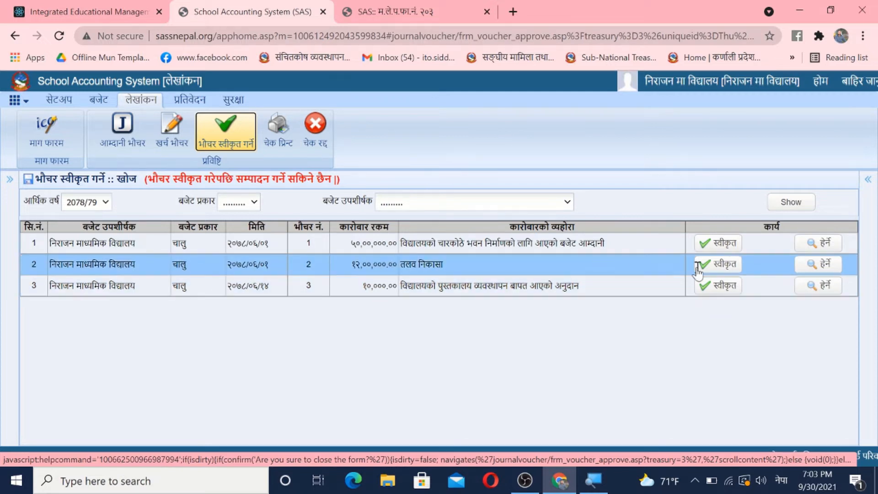
click(723, 292)
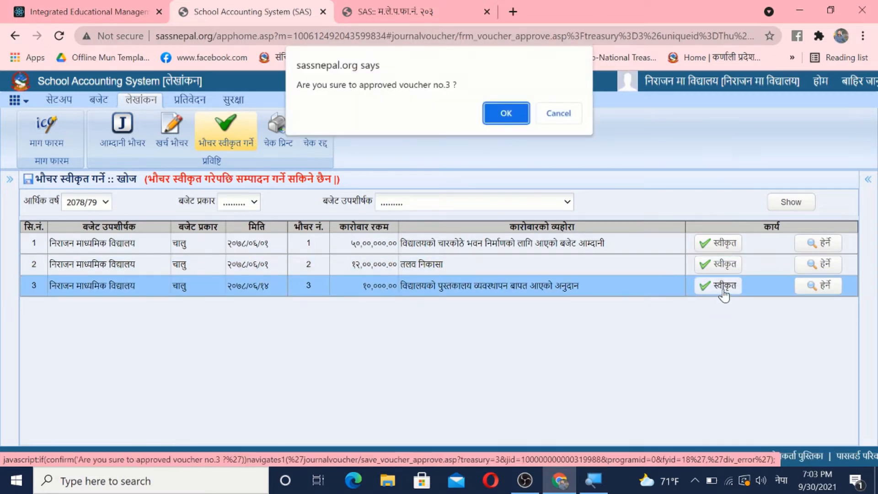
key(Return)
click(59, 37)
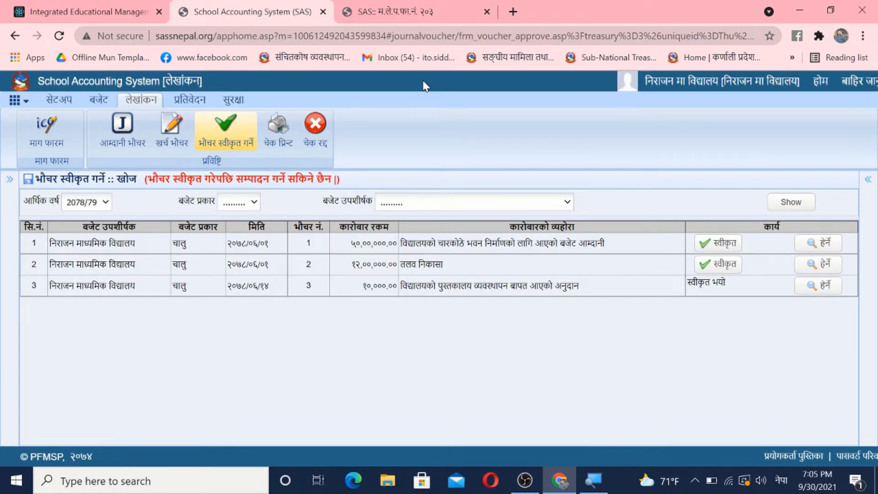
Step: Open a new expense voucher (खर्च भौचर) dated 2078/06/14 with expense type चालु
click(175, 137)
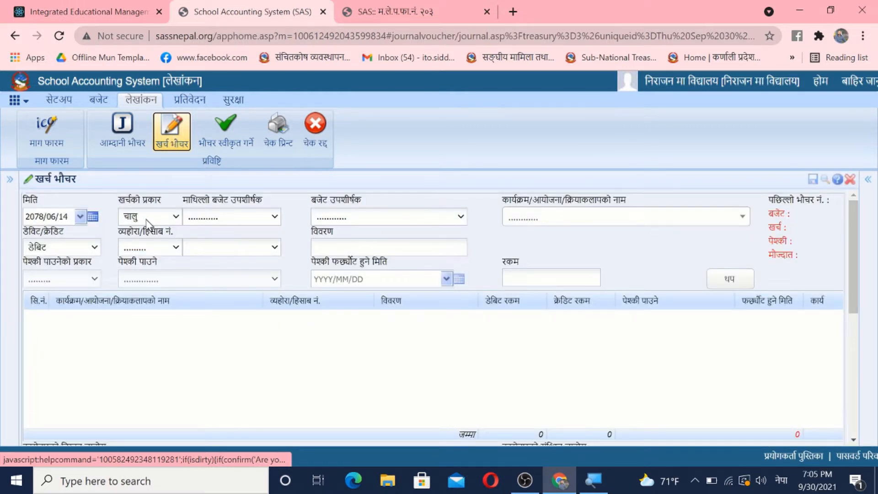
click(79, 217)
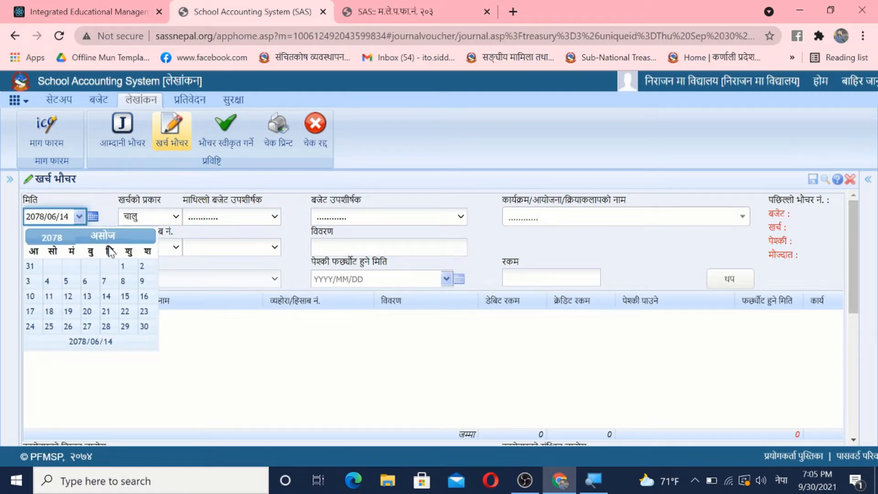
click(107, 297)
click(175, 219)
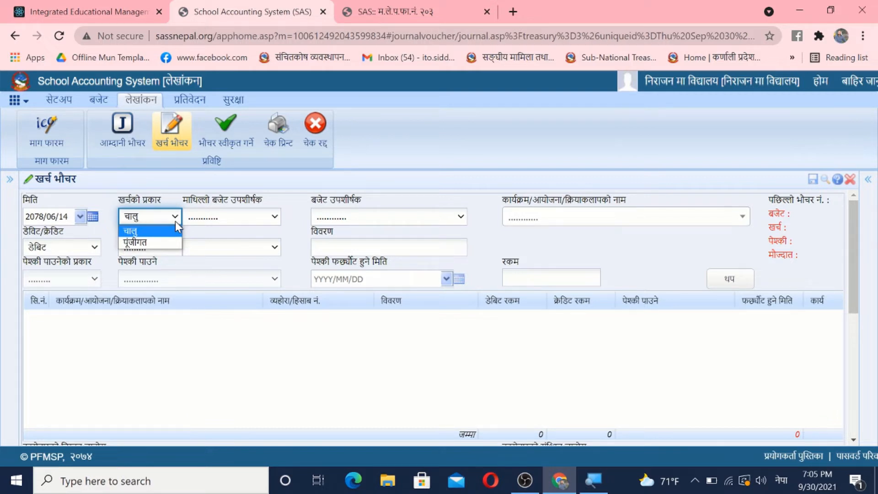
click(141, 233)
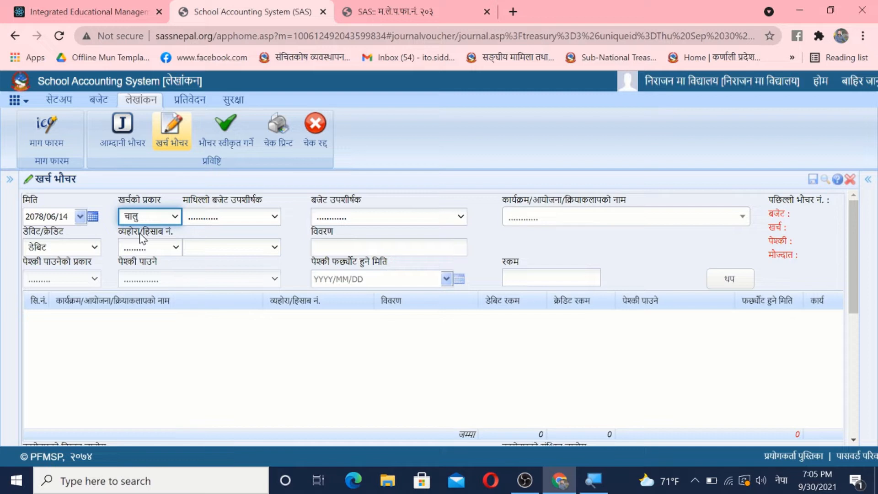
Step: Choose the निराजन माध्यमिक विद्यालय budget subheading and the activity विद्यालयकमा वुक कर्नर व्यवस्थापन for the expense voucher
click(231, 213)
click(260, 244)
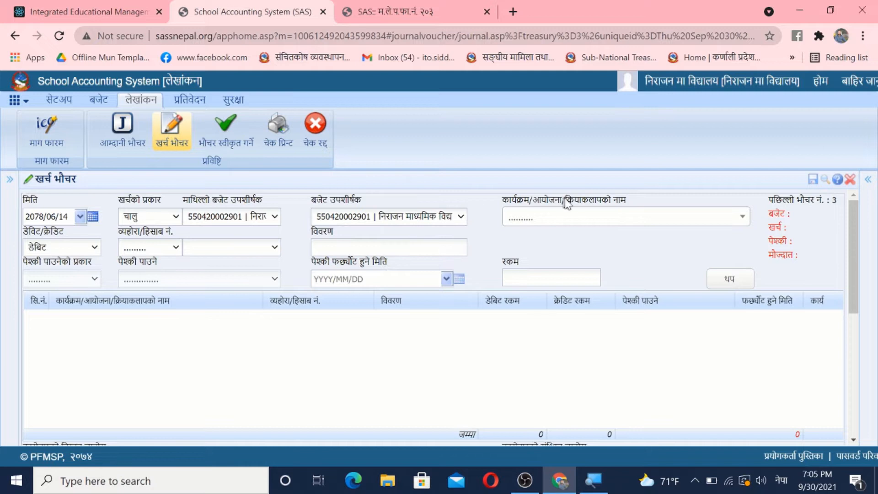
click(566, 223)
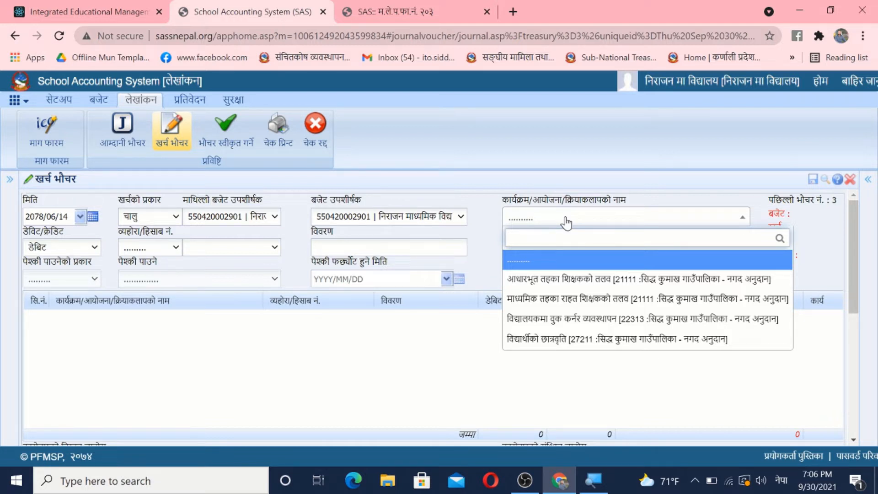
click(578, 325)
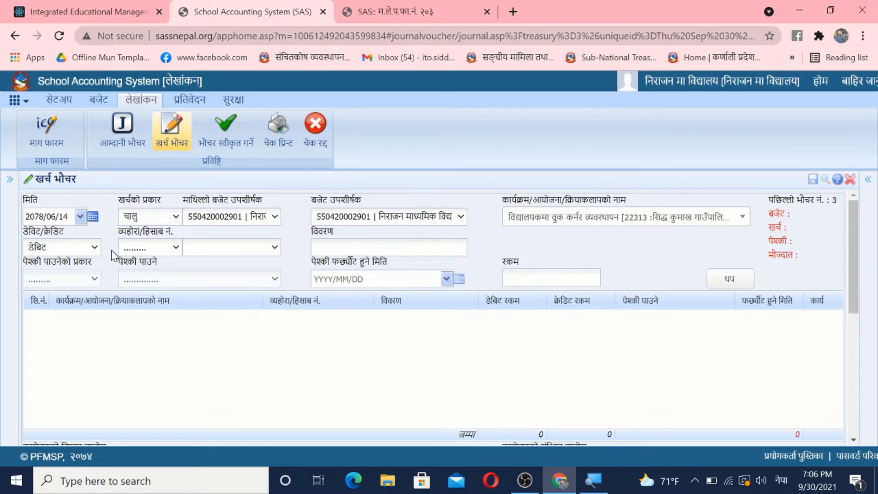
Step: Set the first expense entry to डेबिट with बजेट खर्च as the account type and 22313 | पुस्तक तथा सामग्री खर्च as the account
click(93, 247)
click(91, 249)
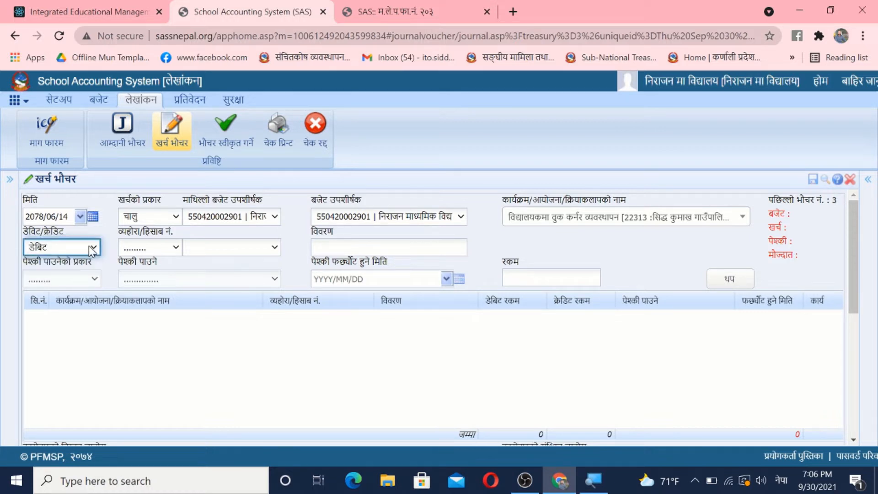
click(165, 249)
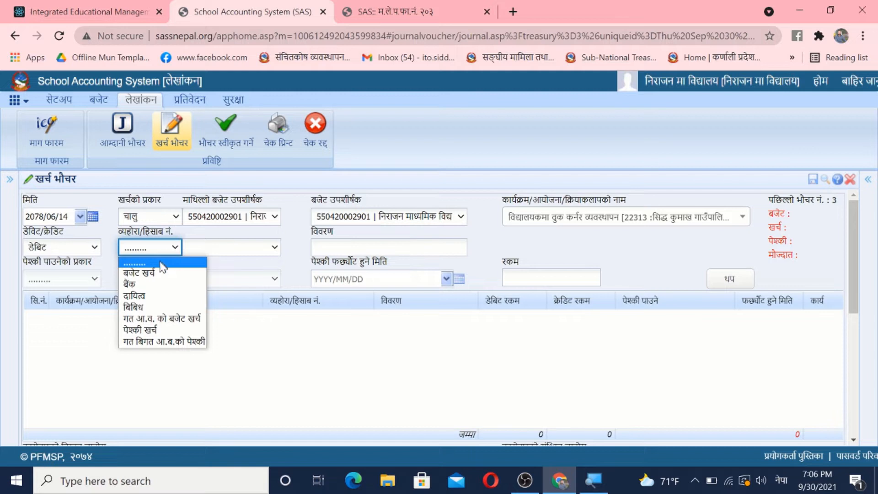
click(156, 273)
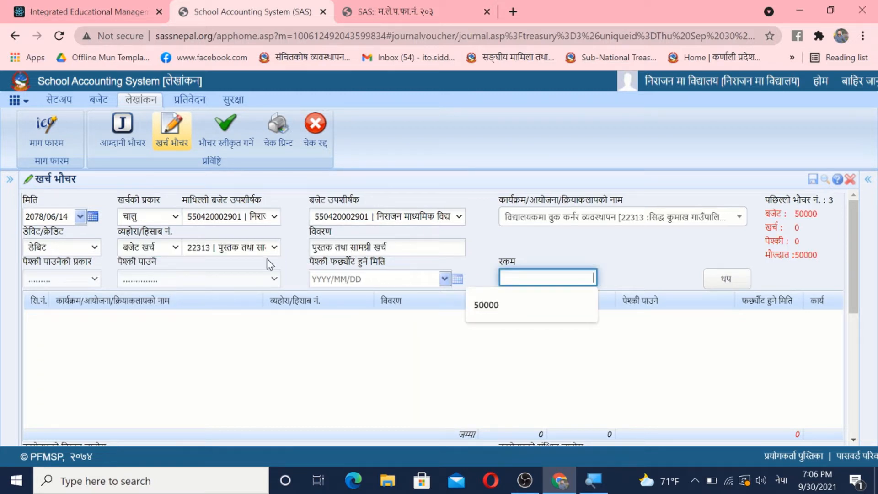
click(252, 250)
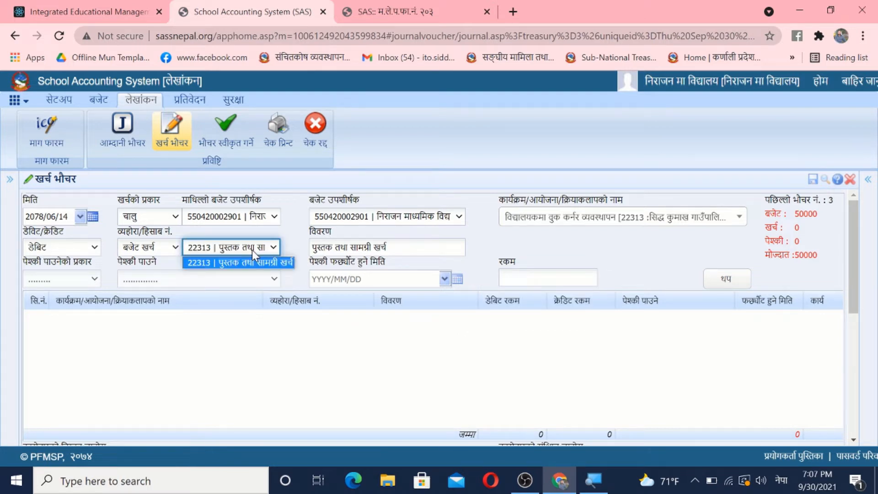
click(411, 253)
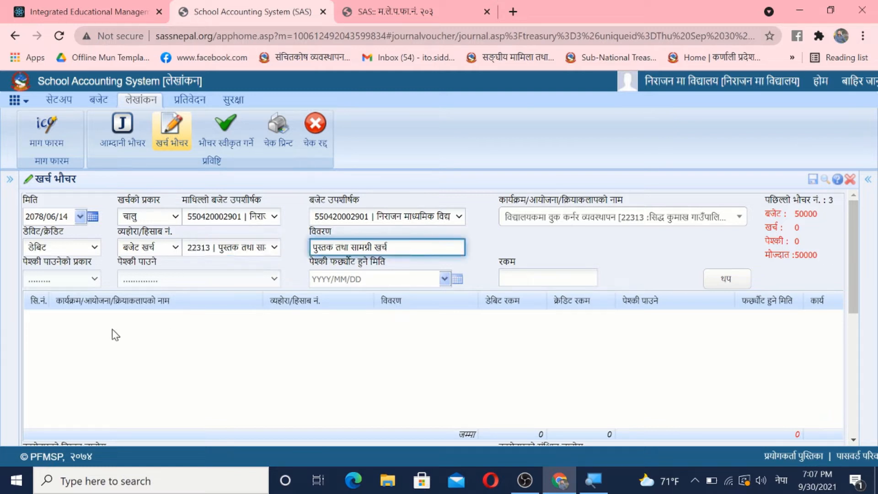
click(77, 282)
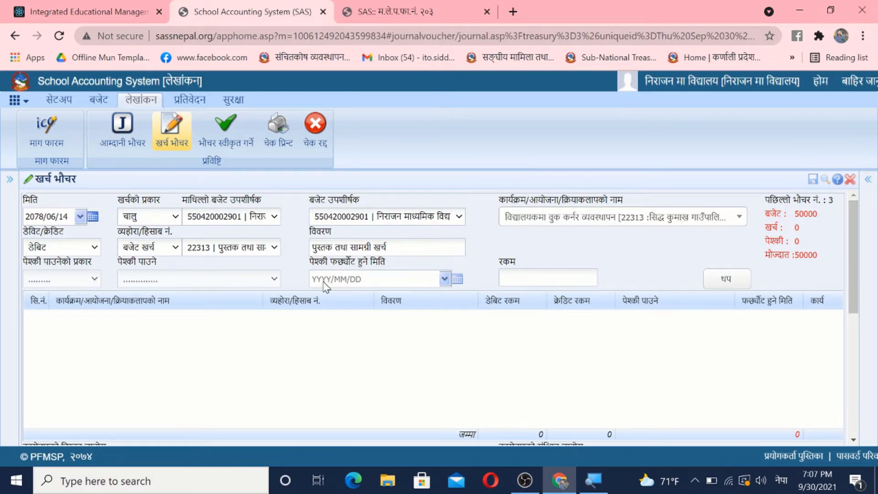
Step: Set the expense debit entry's amount (रकम) to 4000 and add the line to the voucher
click(541, 279)
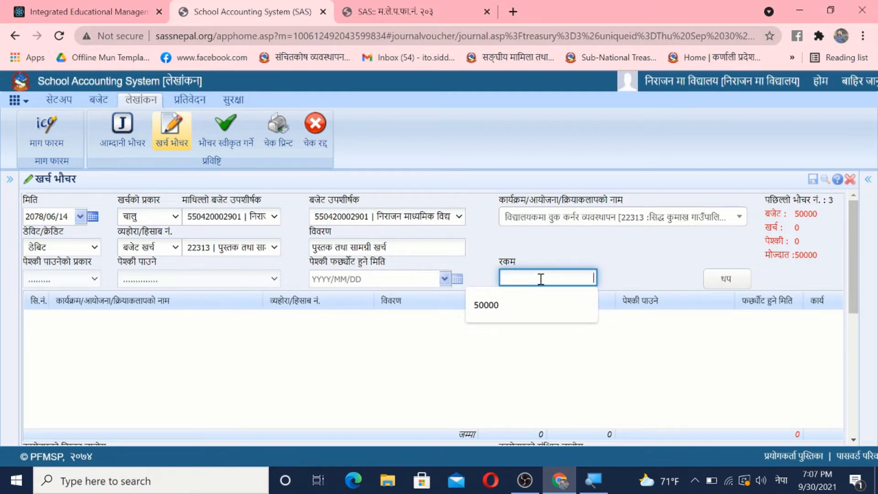
text(४०००)
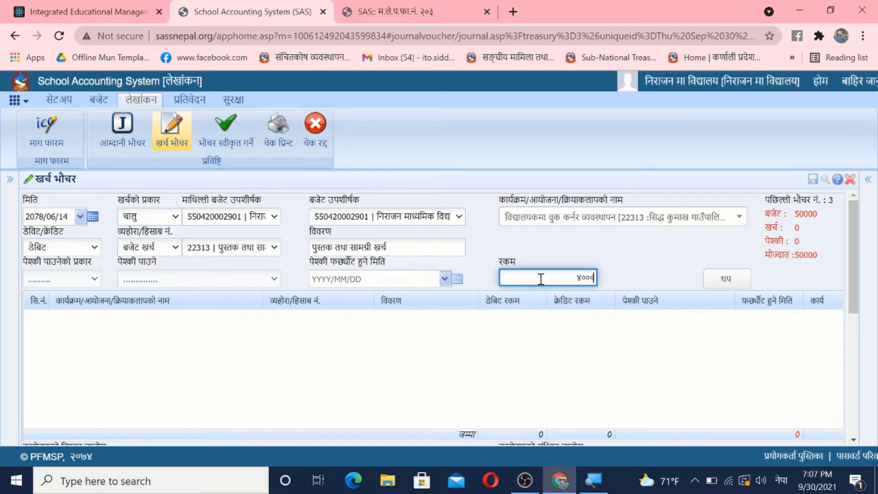
click(669, 265)
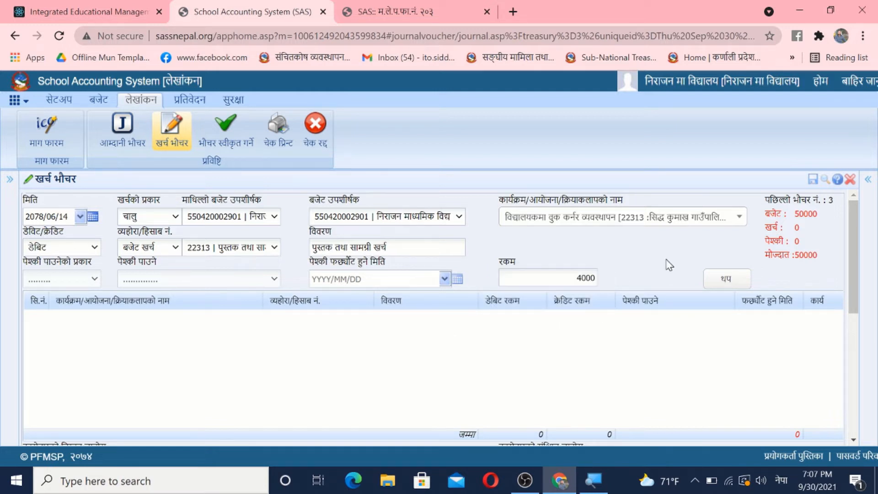
click(721, 281)
Step: Set the next expense voucher entry to क्रेडिट with दायित्व as the account type and 2027 | अग्रीम आय कर as the account
click(94, 248)
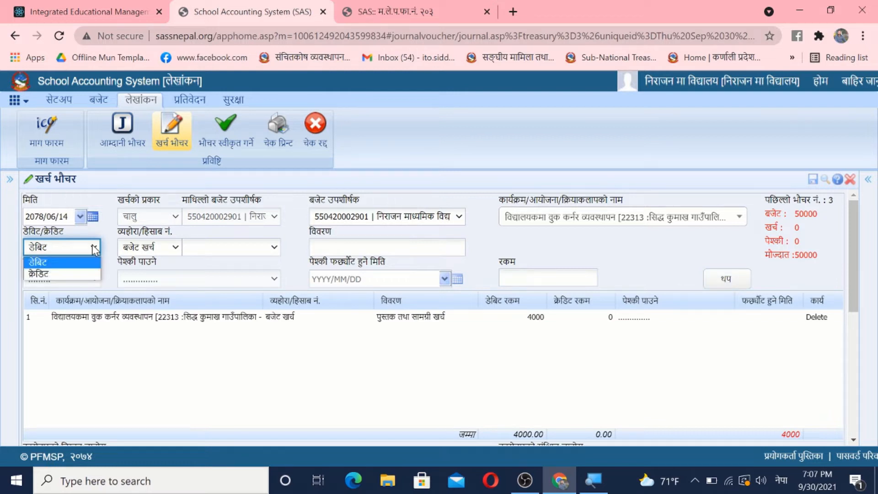
click(76, 274)
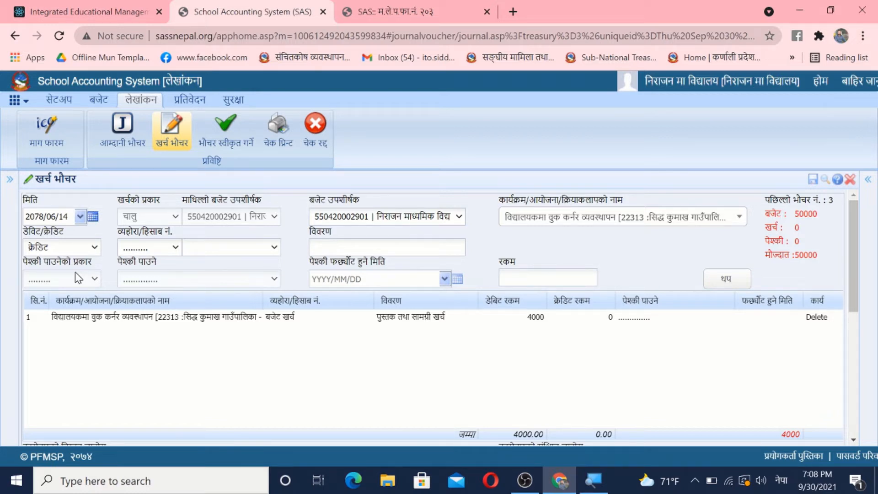
click(157, 251)
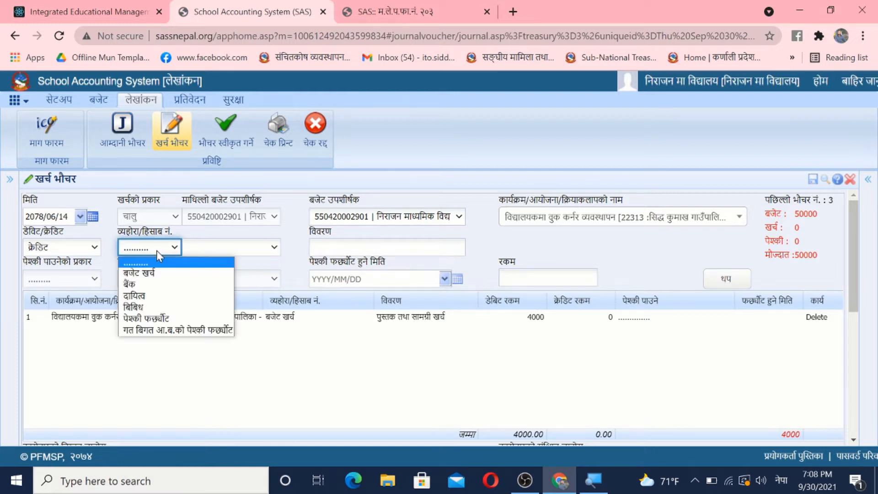
click(158, 297)
click(233, 247)
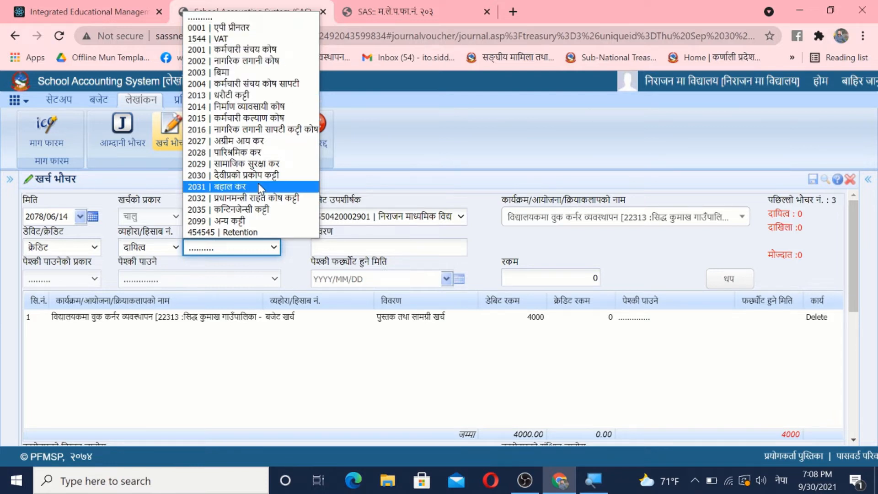
click(264, 144)
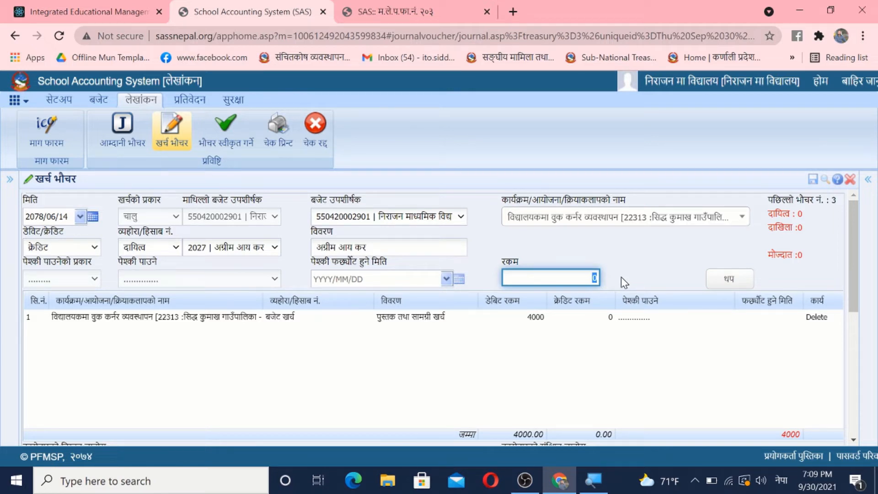
Step: Add the advance income tax credit line for 60 and a क्रेडिट line for 3940 with बैंक as the account type and लक्ष्मी बैंक लि. as the account
text(६५)
click(729, 280)
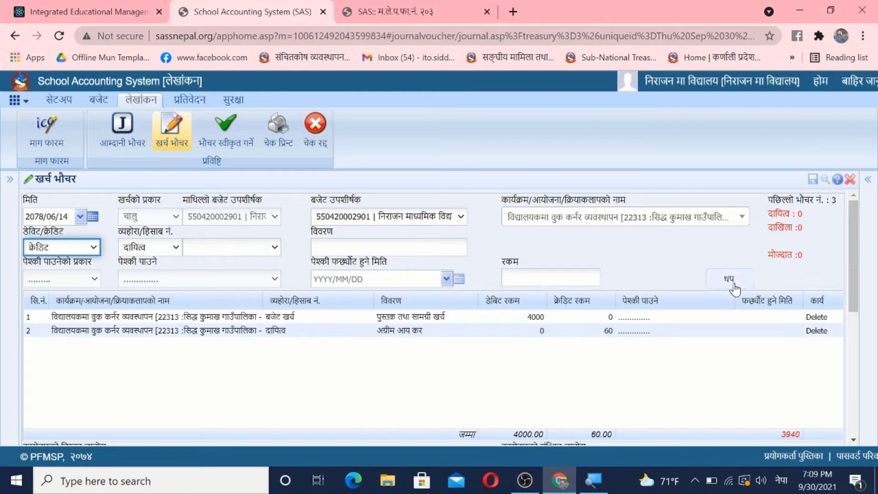
click(95, 251)
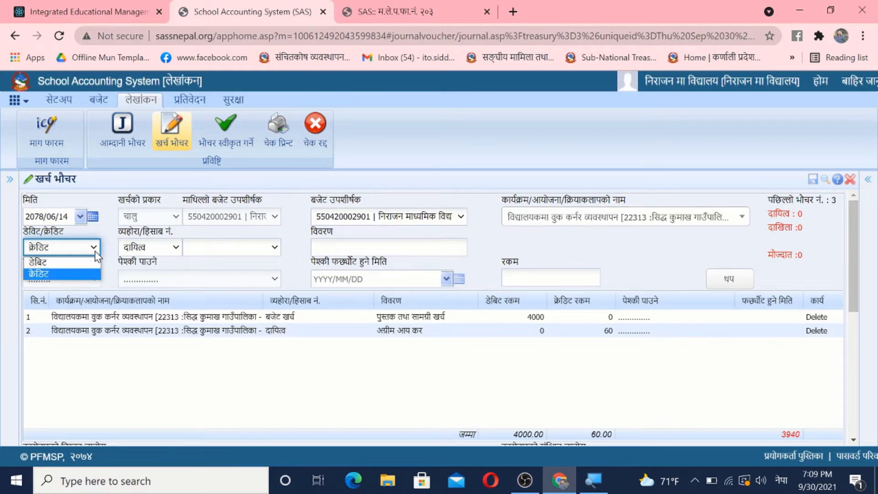
click(53, 274)
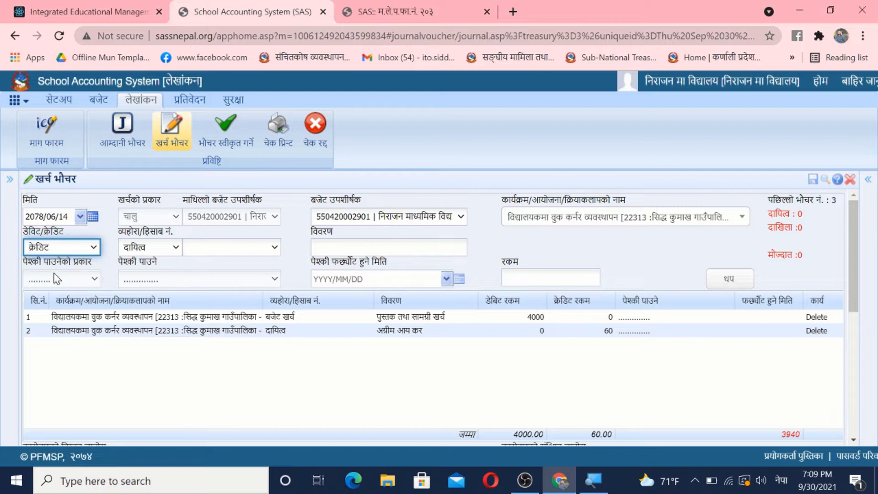
click(160, 248)
click(154, 284)
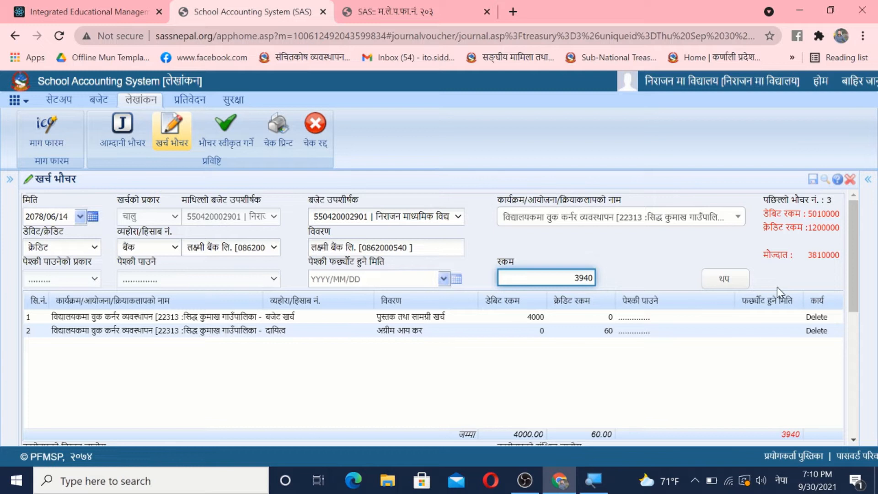
click(728, 282)
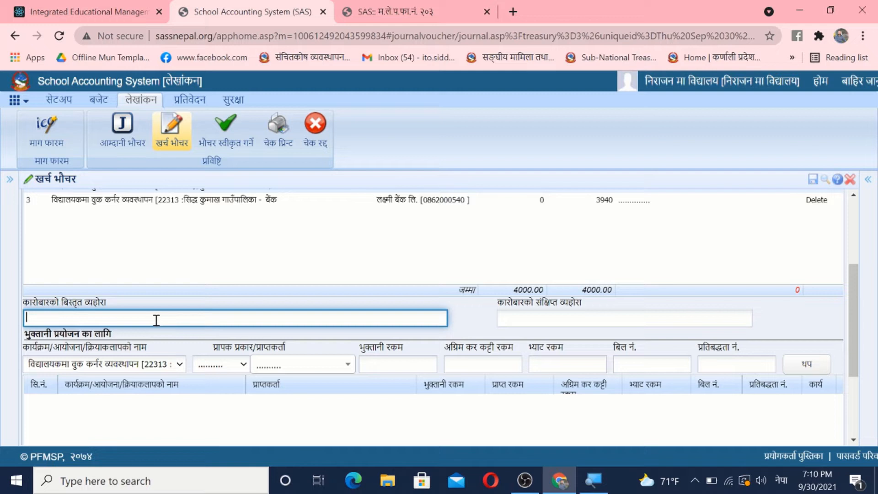
Step: Enter बिद्यालयमा वुक कर्णर व्यवस्थापन गर्दा दिइएको भुक्तानी as the detailed transaction description (कारोबारको बिस्तृत व्यहोरा)
text(बिव)
text(यालयमा)
text( वुक कर्)
text(णर)
text( व)
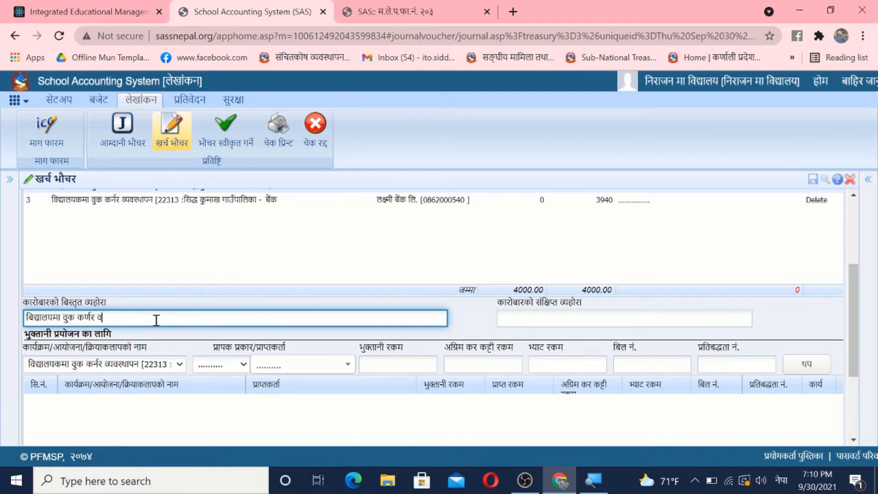
text(्यवस)
text(्थापन)
text( गर्दा)
text( बं)
text(िइ)
text(एको भुक)
text(्तानी)
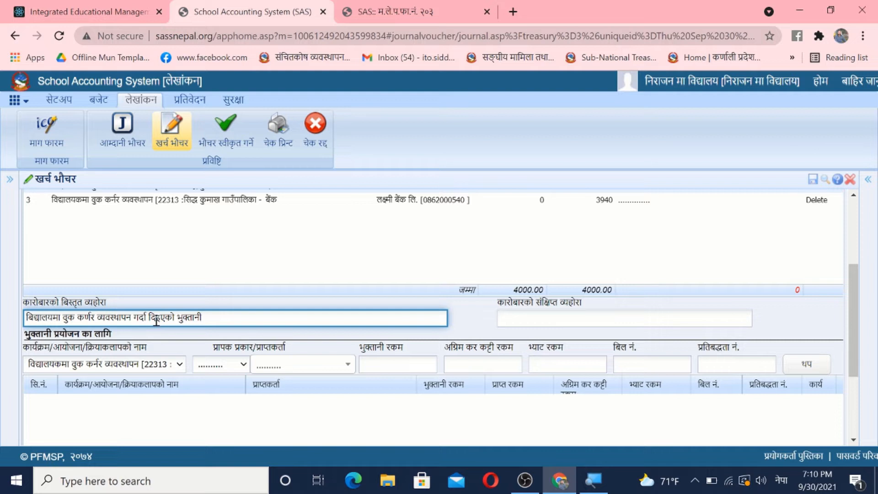
Step: Copy the detailed transaction description into the short transaction description (कारोबारको संक्षिप्त व्यहोरा)
key(ctrl+a)
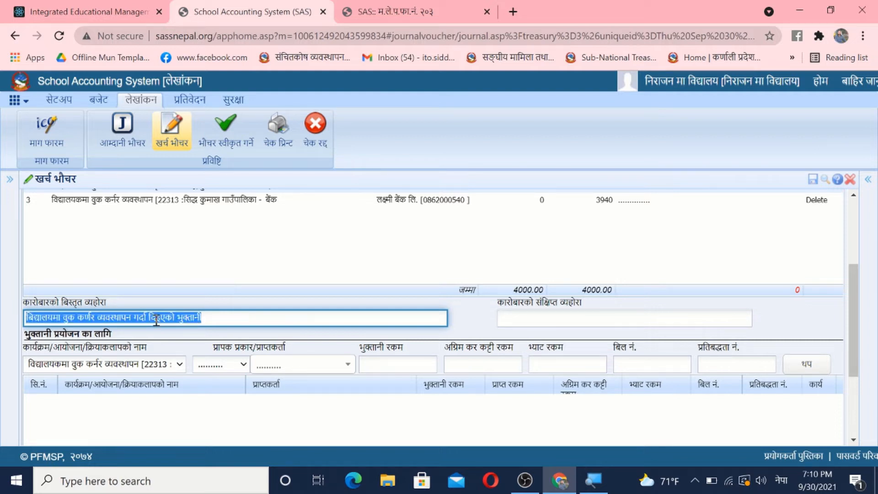
click(524, 320)
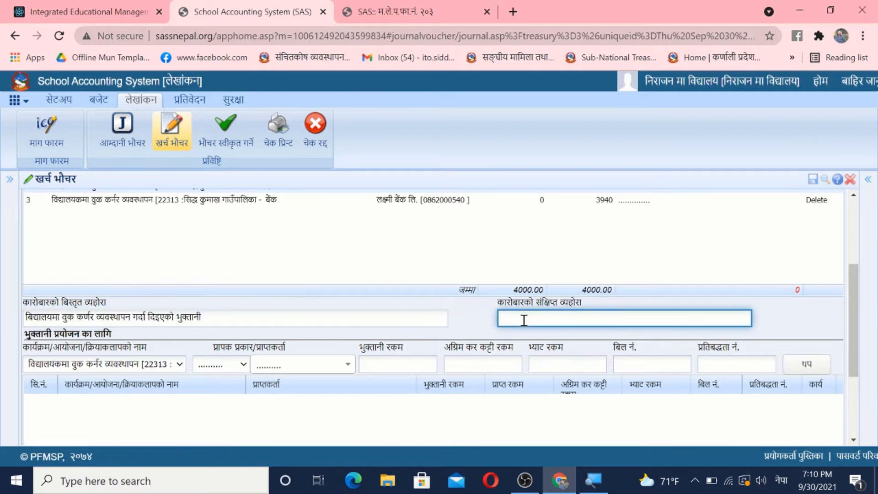
text(विद्यालयमा वुक कर्णर व्यवस्थापन गर्दा दिइएको भुक्तानी)
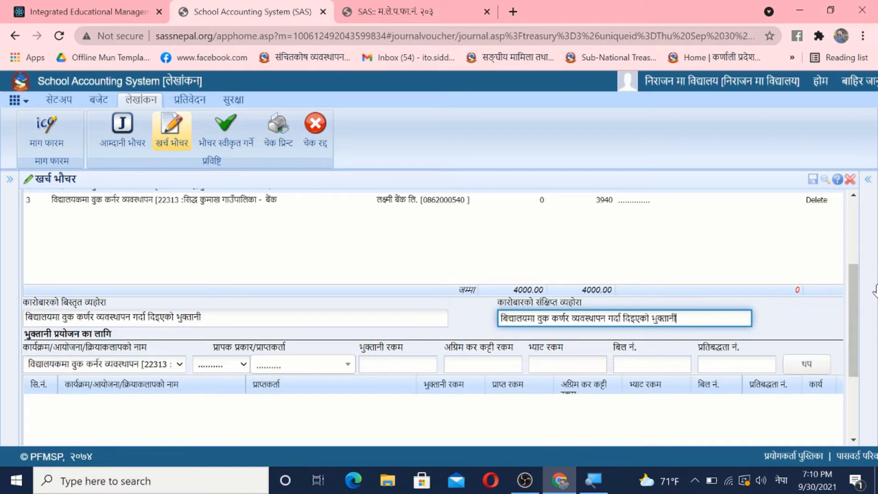
Step: For the payment details of the बुक कर्नर activity, set the recipient type to कर्मचारी and choose the first listed teacher as recipient
drag(857, 301, 849, 351)
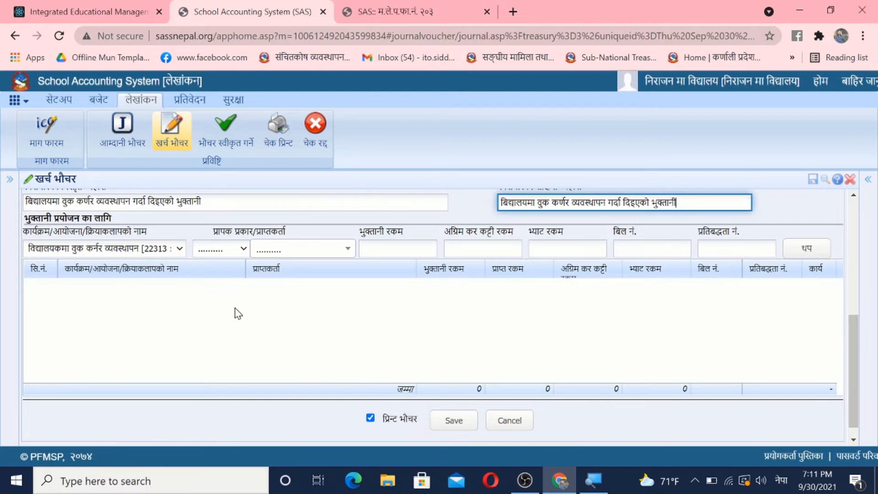
click(178, 251)
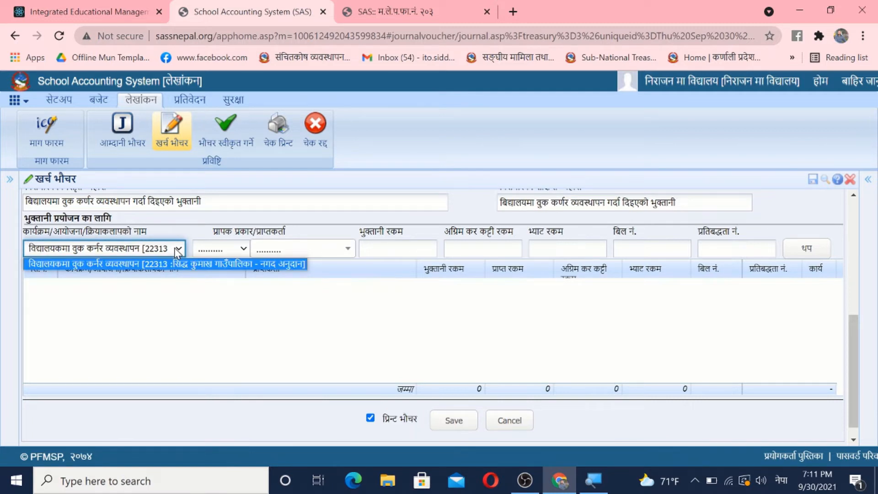
click(231, 249)
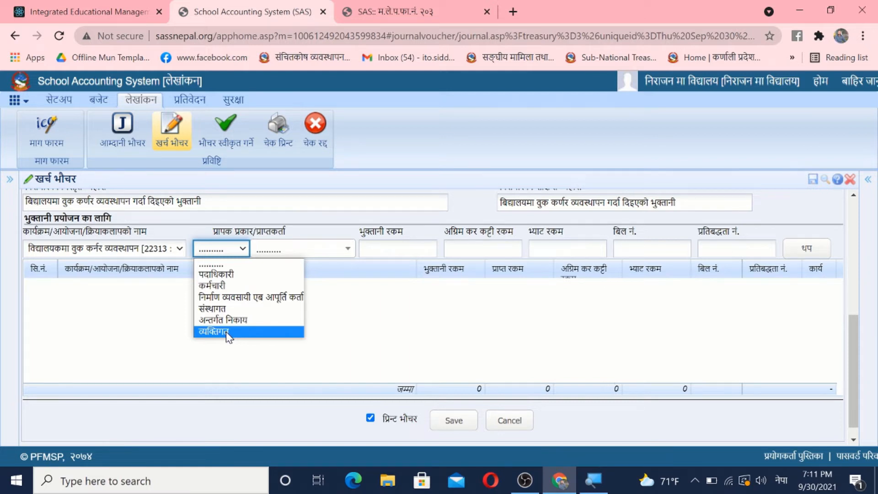
click(224, 287)
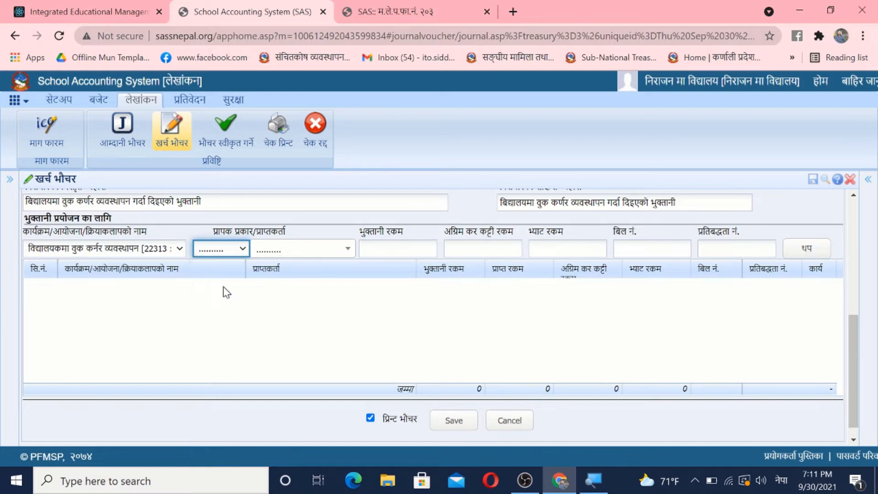
click(293, 254)
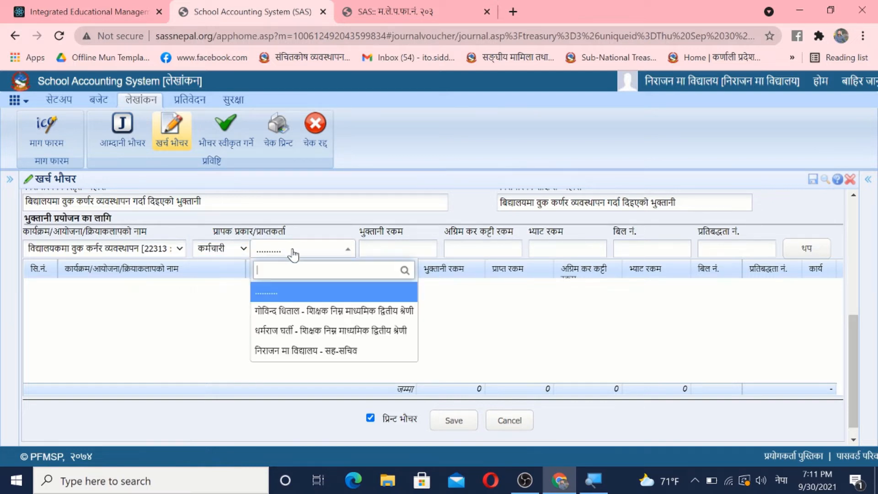
click(305, 312)
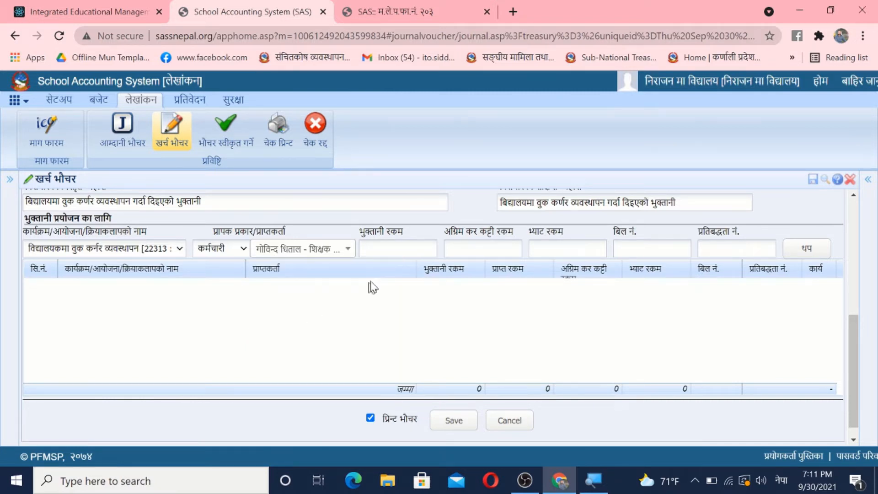
Step: Set the recipient's payment amount (भुक्तानी रकम) to 3940 and add the payment line to the voucher
click(385, 247)
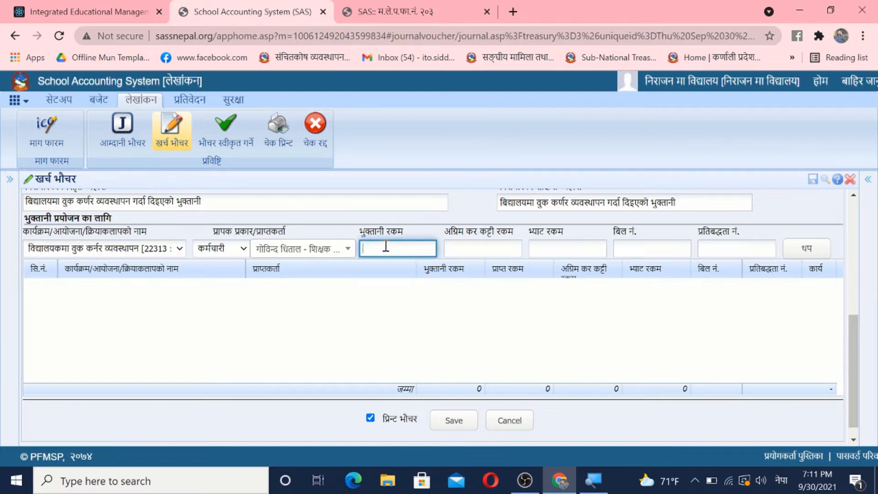
text(३९४०)
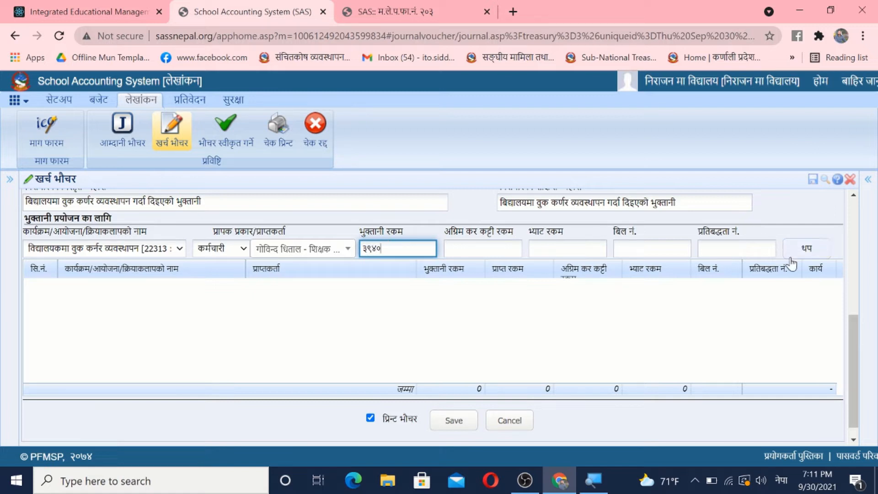
drag(857, 353, 854, 299)
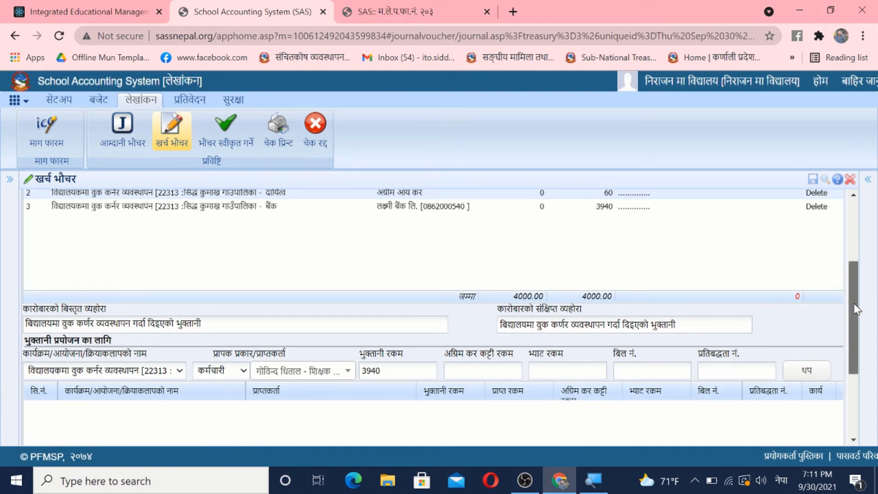
drag(855, 304, 855, 380)
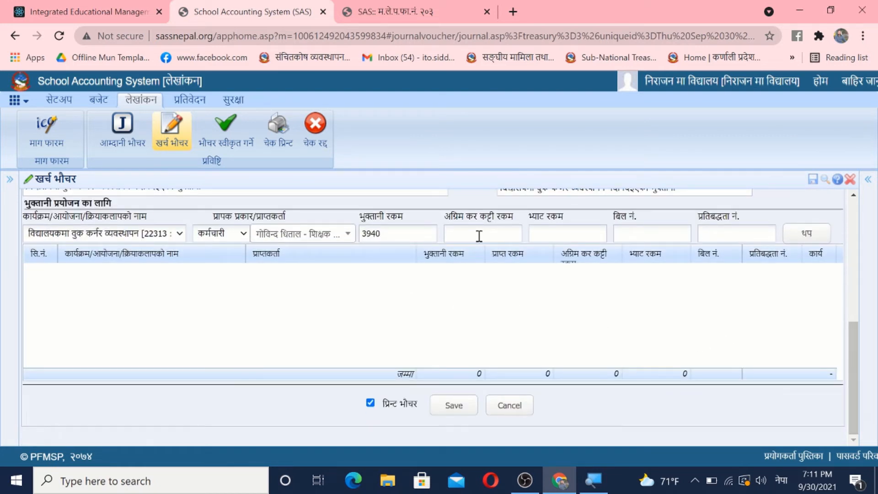
click(815, 241)
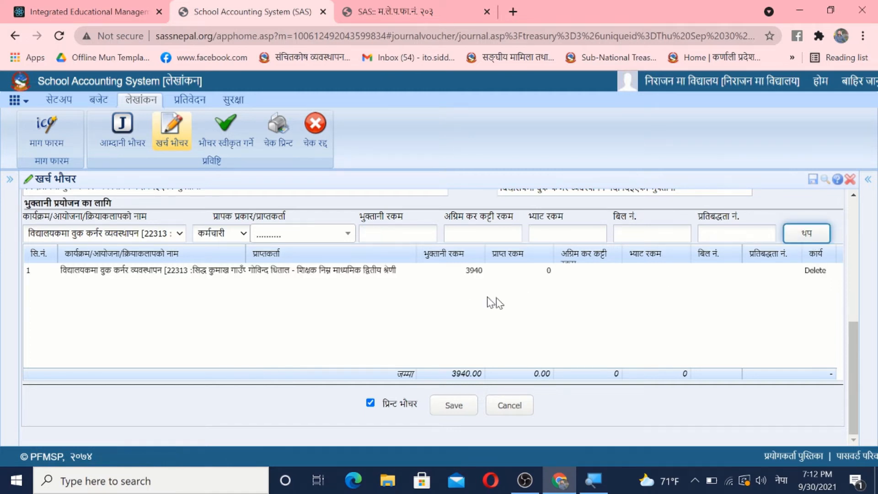
Step: Save the expense voucher and approve it in the voucher approval list
click(455, 406)
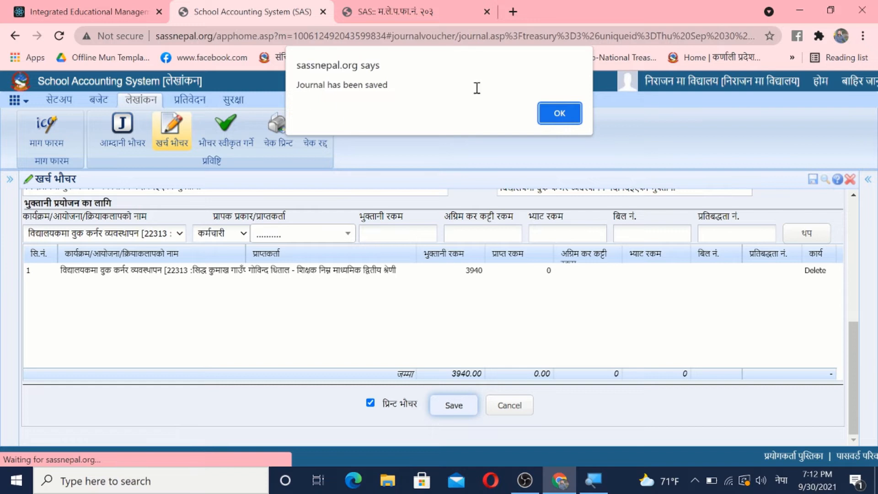
click(560, 115)
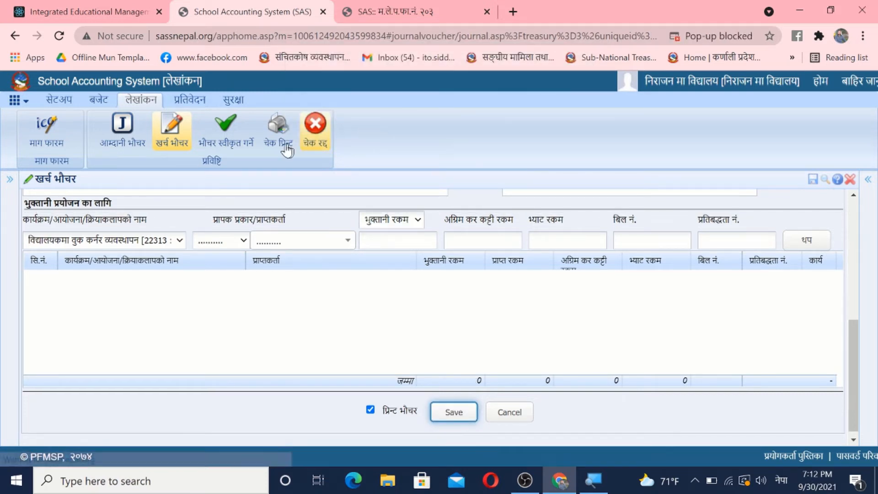
click(229, 143)
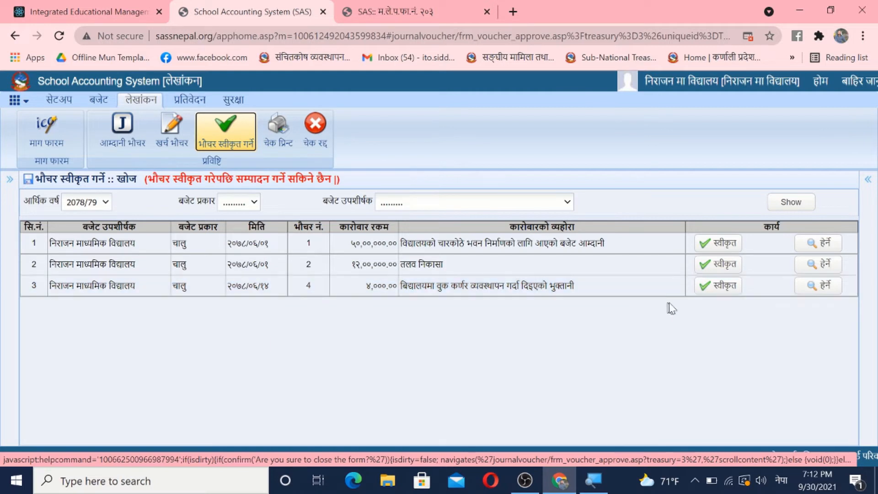
click(722, 288)
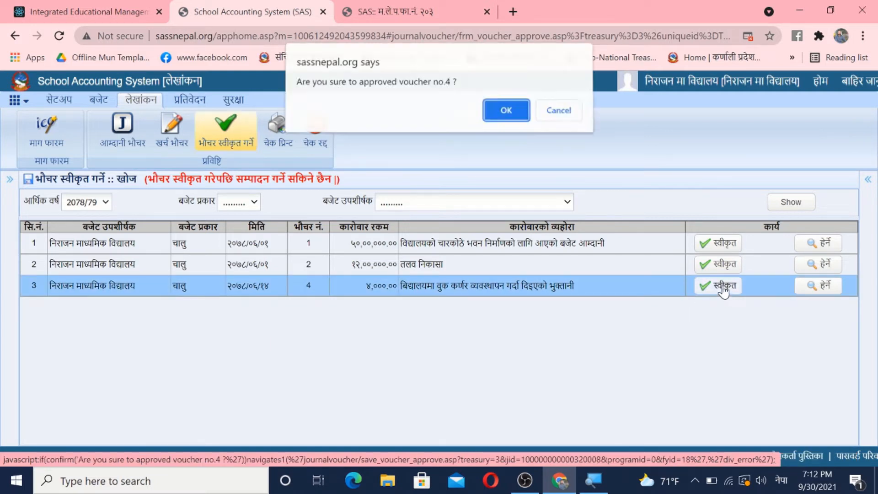
click(514, 114)
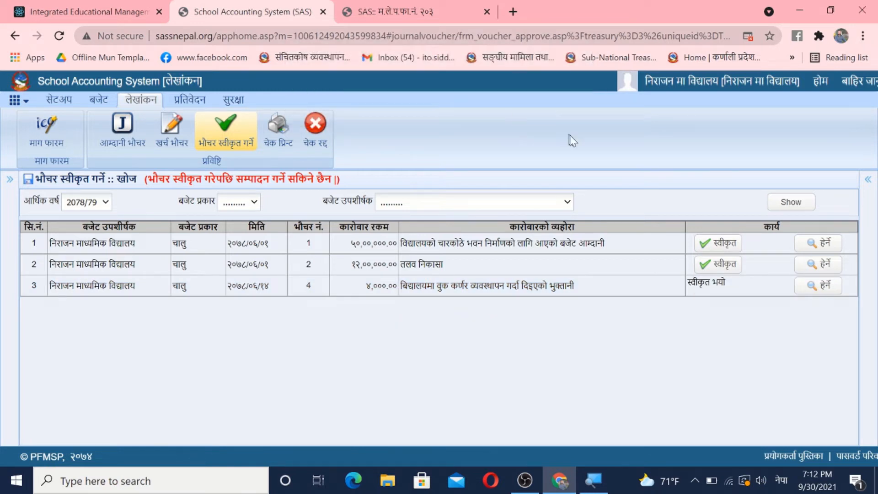
Step: View the printed form of the approved expense voucher
click(823, 285)
click(487, 12)
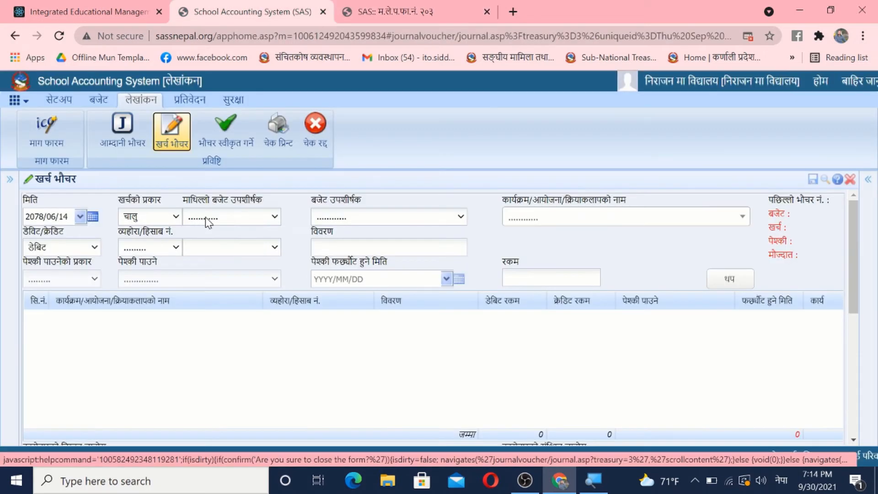
Step: Set both budget subheadings of a new expense voucher to निराजन माध्यमिक विद्यालय and choose the activity आधारभूत तहका शिक्षकको तलव
click(205, 218)
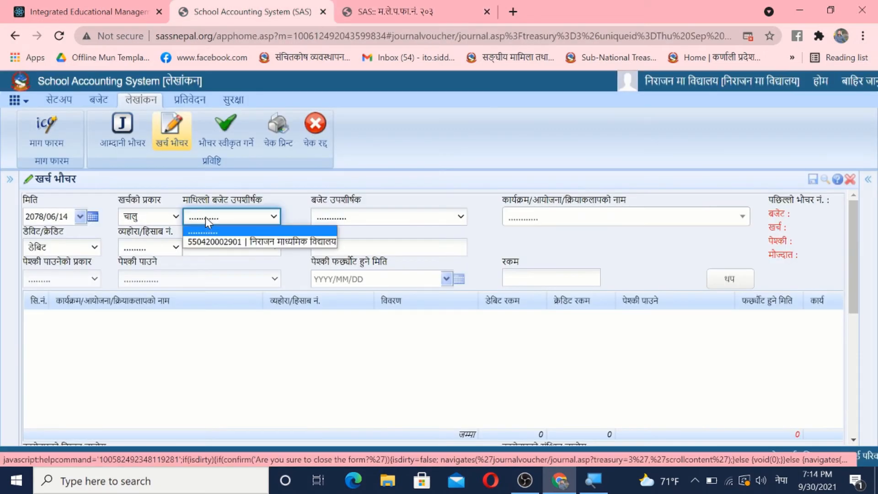
click(269, 242)
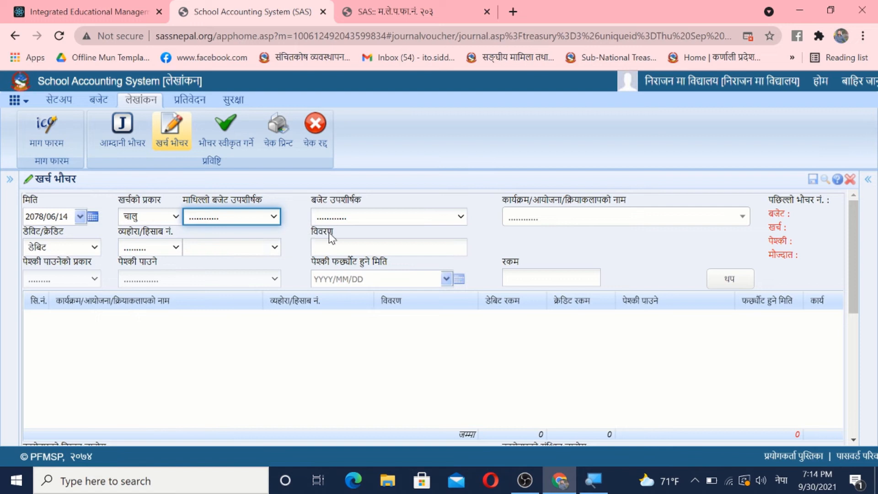
click(377, 215)
click(555, 222)
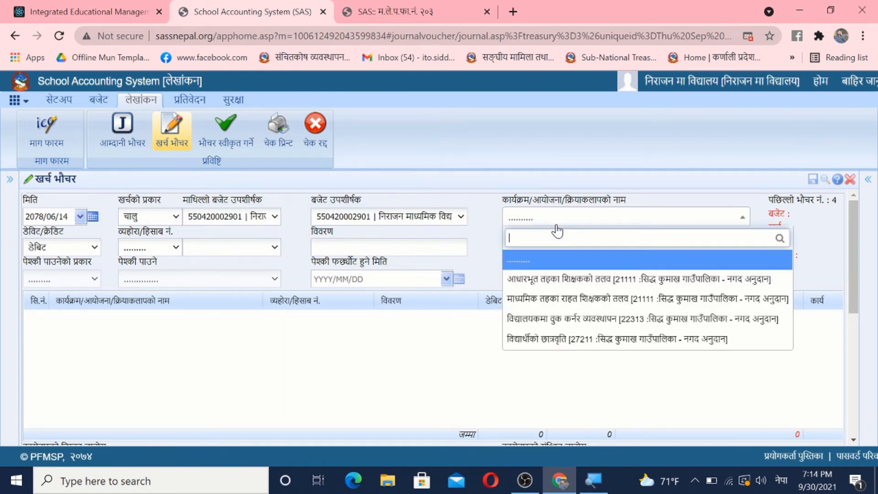
click(598, 285)
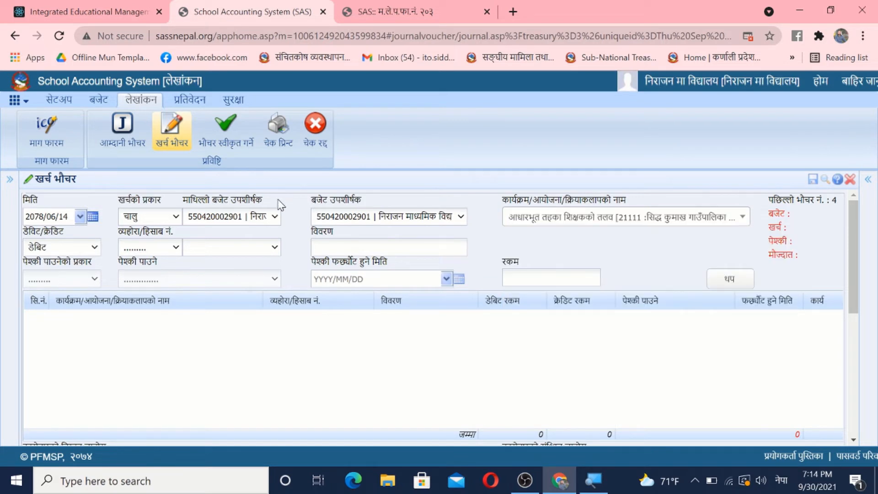
Step: Add a डेबिट line for 120000 with बजेट खर्च as the account type and 21111 | पारिश्रमिक शिक्षक कर्मचारी as the account
click(69, 251)
click(151, 247)
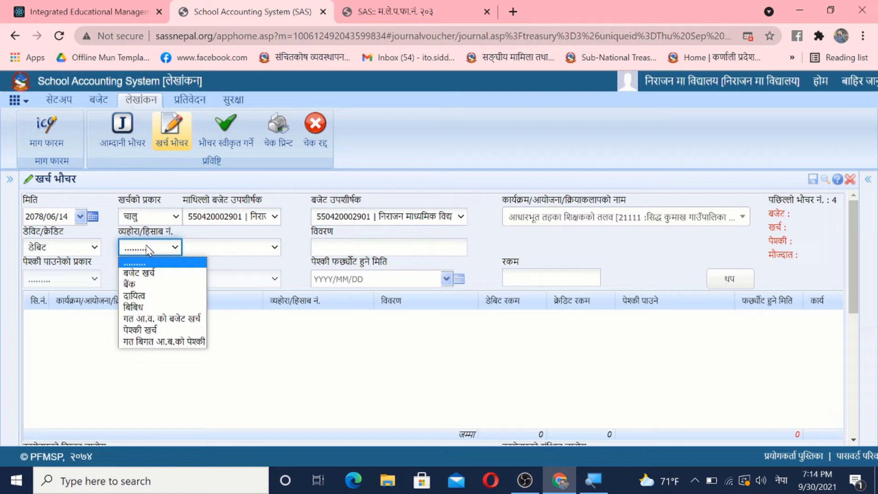
click(160, 273)
click(526, 278)
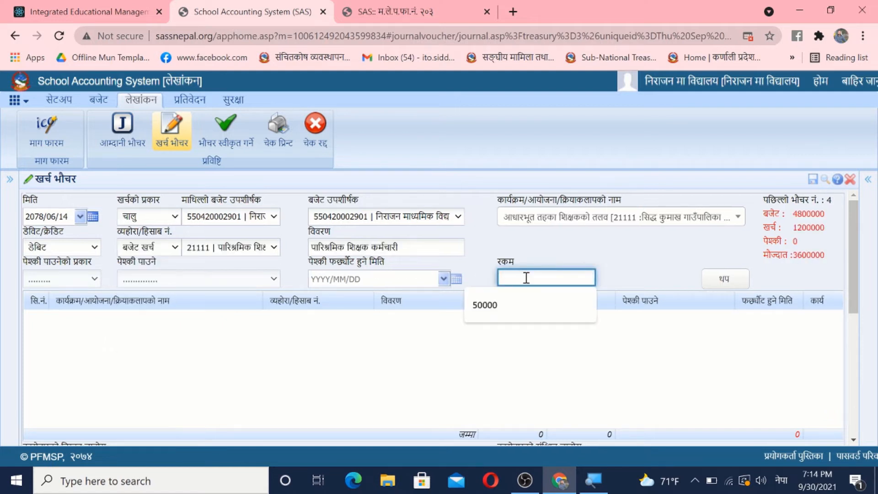
text(१२००००)
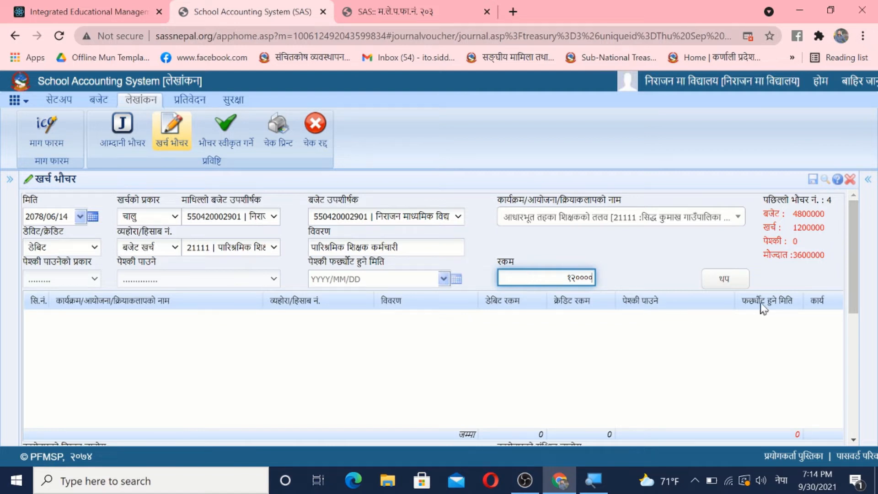
click(725, 278)
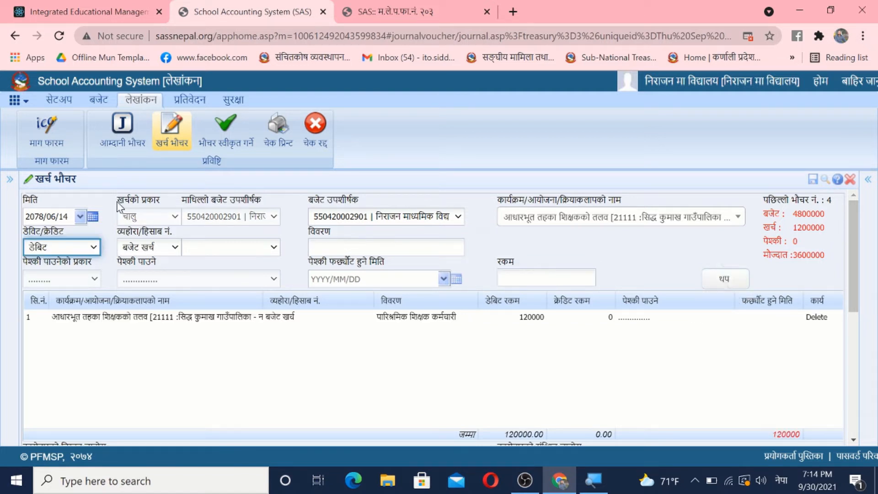
Step: Add a क्रेडिट line for 120 with दायित्व as the account type and 2029 | सामाजिक सुरक्षा कर as the account
click(71, 248)
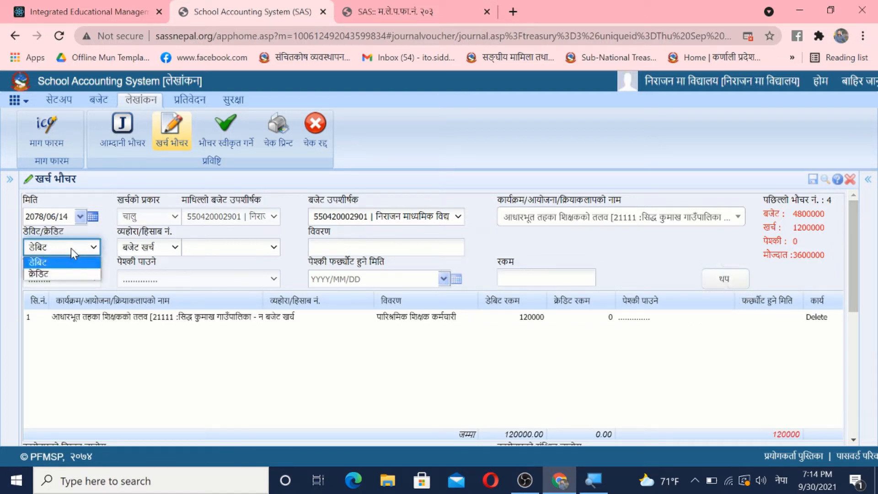
click(51, 274)
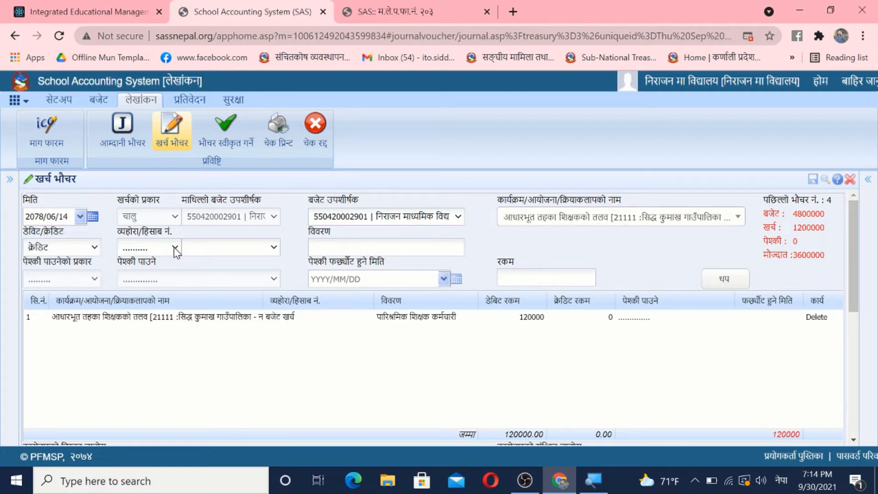
click(155, 252)
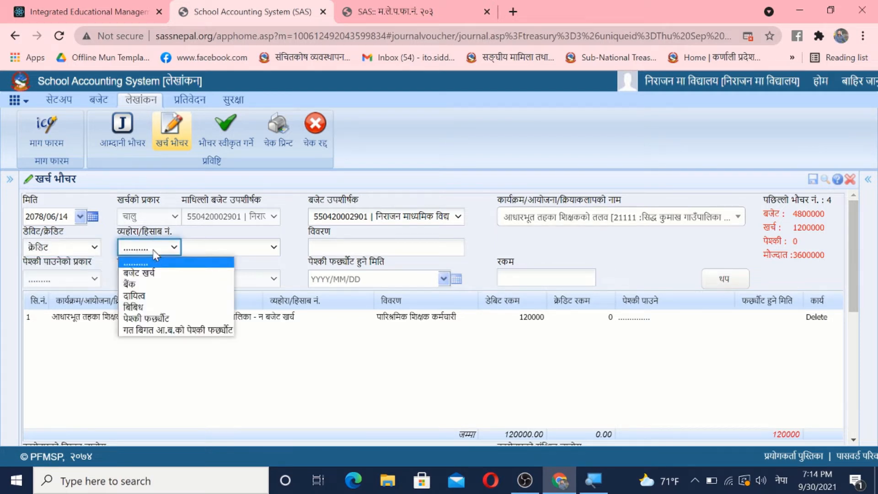
click(151, 297)
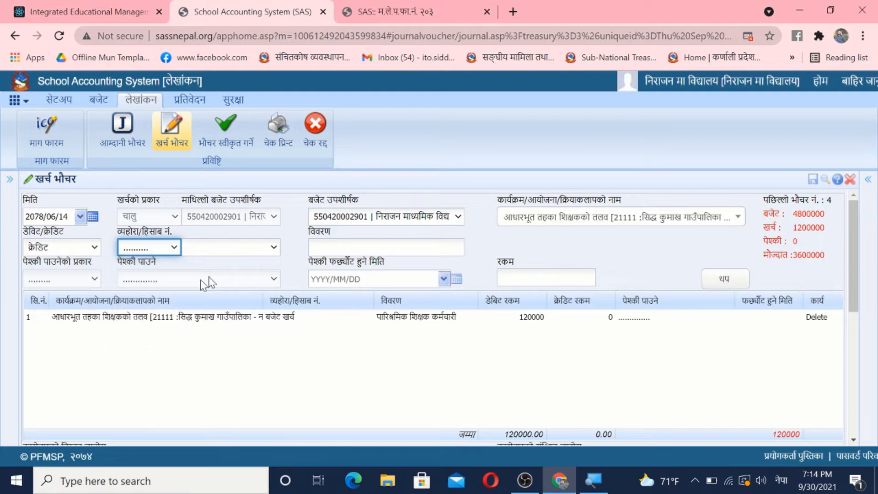
click(265, 252)
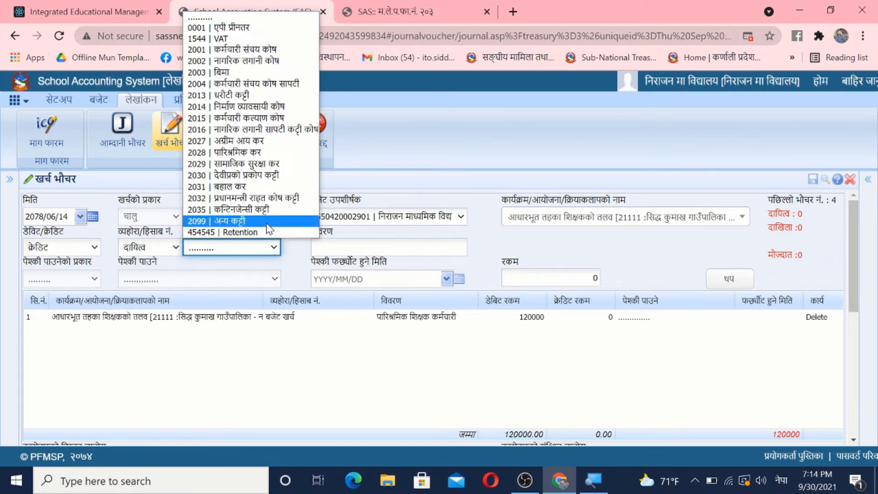
click(260, 164)
Step: Add a क्रेडिट line for 119880 with बैंक as the account type and the लक्ष्मी बैंक लि. account
click(73, 247)
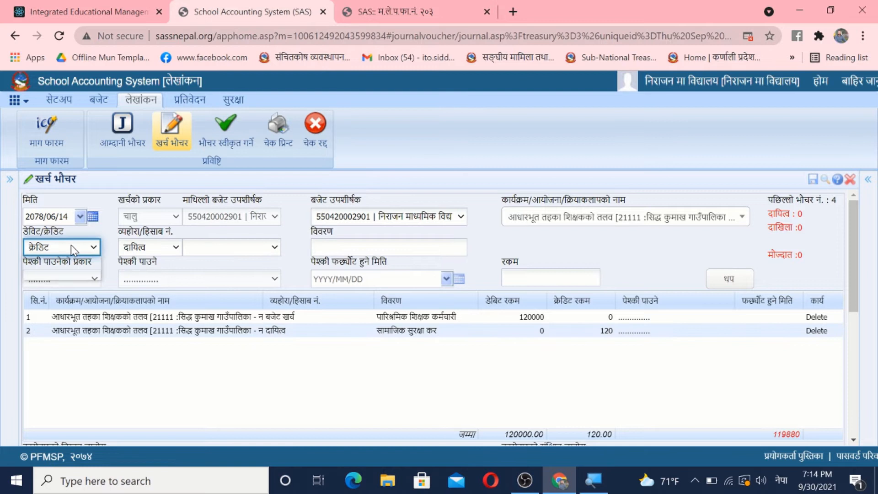
click(54, 275)
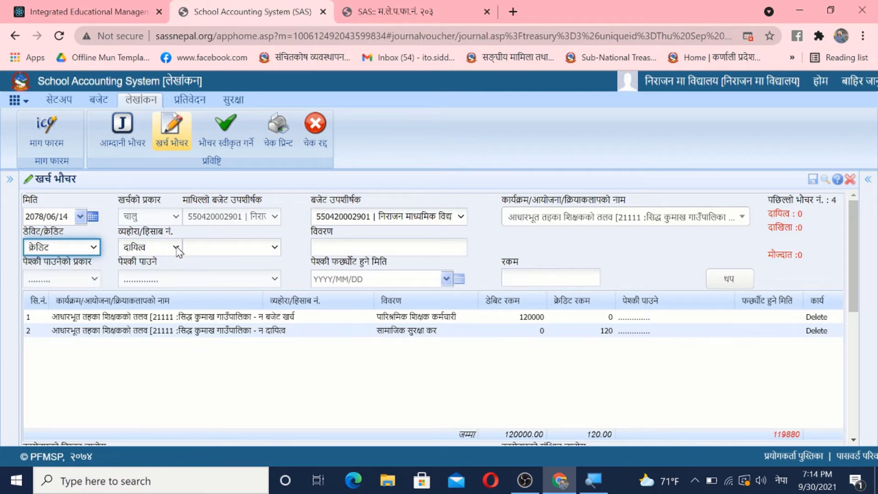
click(177, 248)
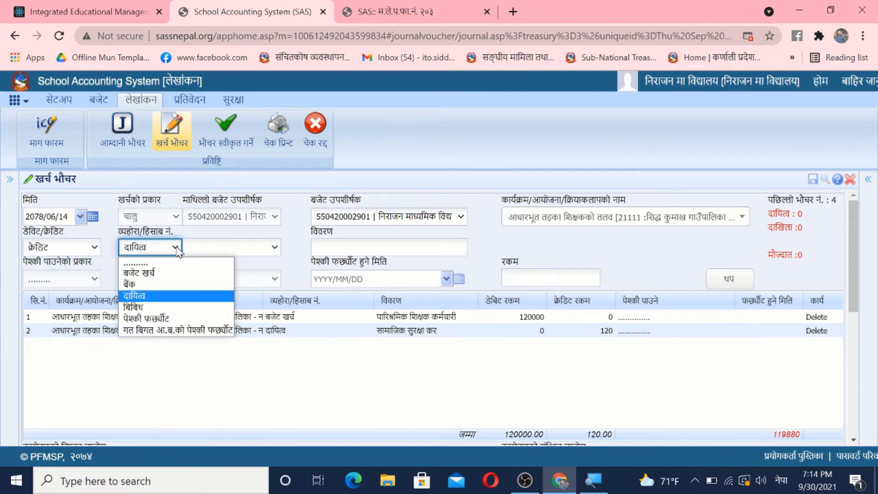
click(149, 295)
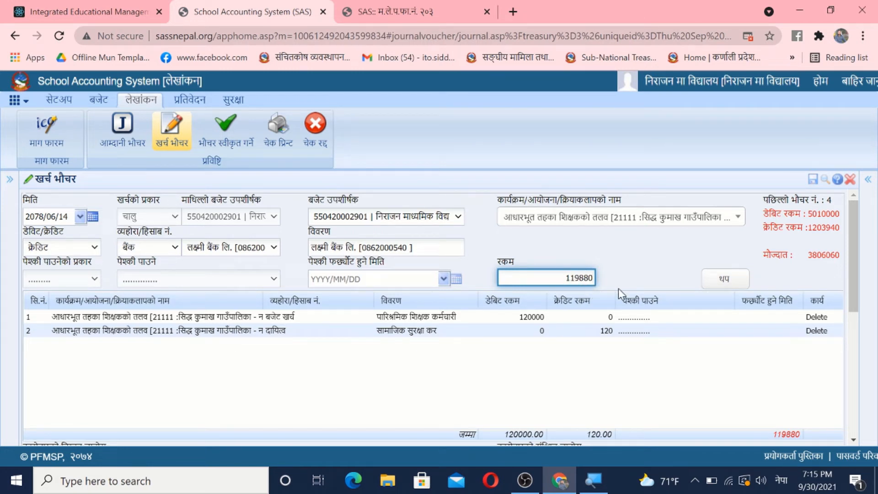
click(716, 284)
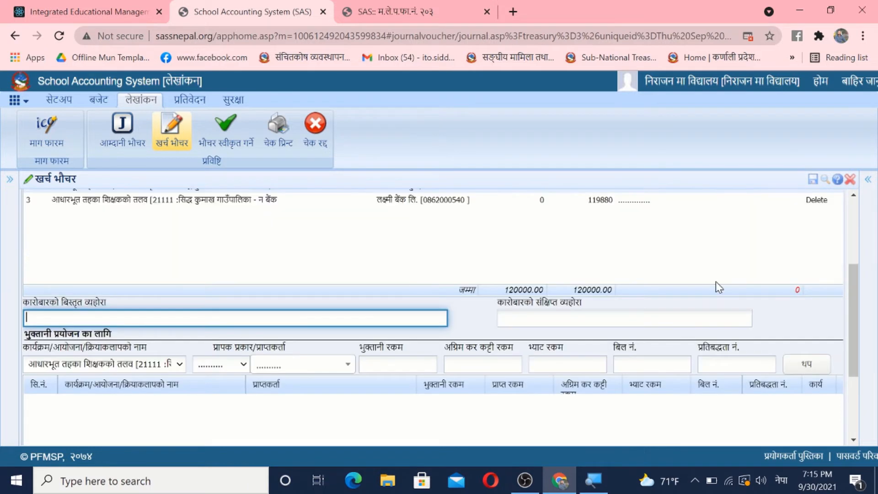
Step: In the voucher's payment details, set the recipient type to अन्तर्गत निकाय and the recipient to निराजन मा विद्यालय
drag(851, 288, 858, 356)
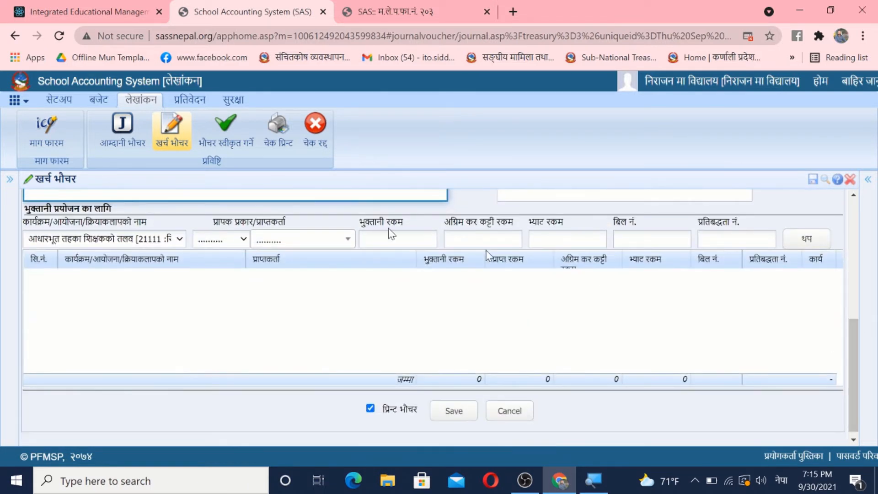
click(139, 238)
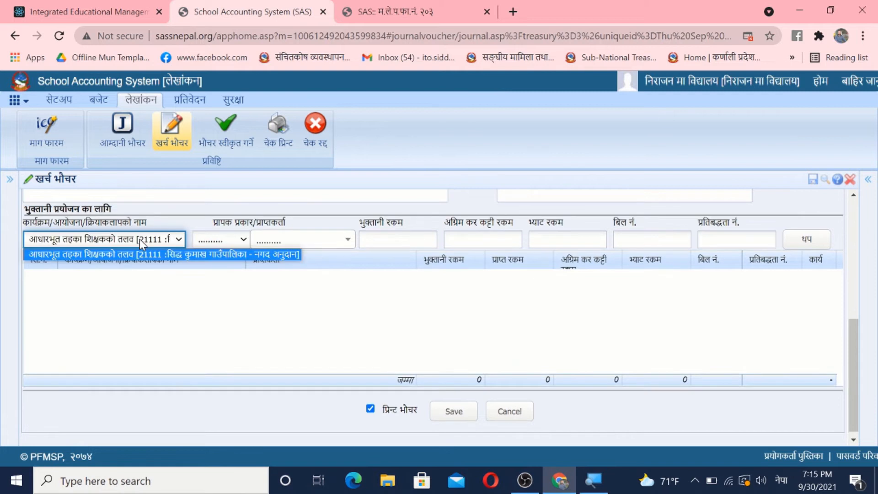
click(226, 240)
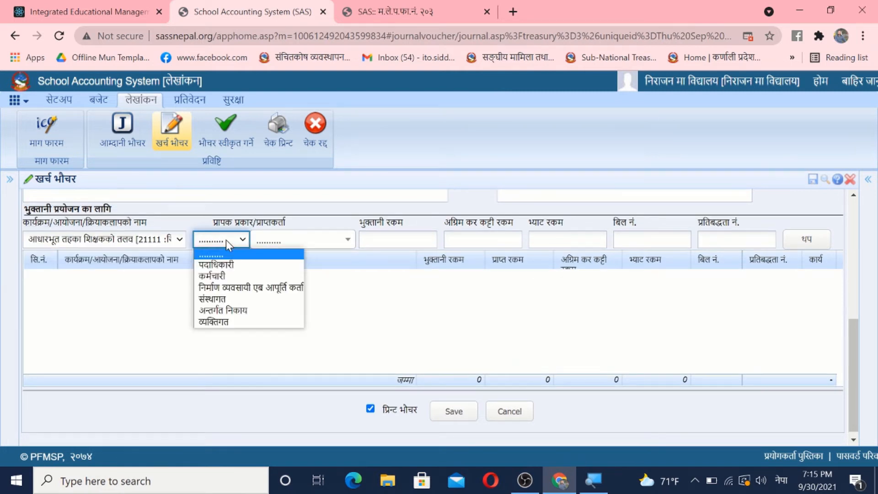
click(222, 310)
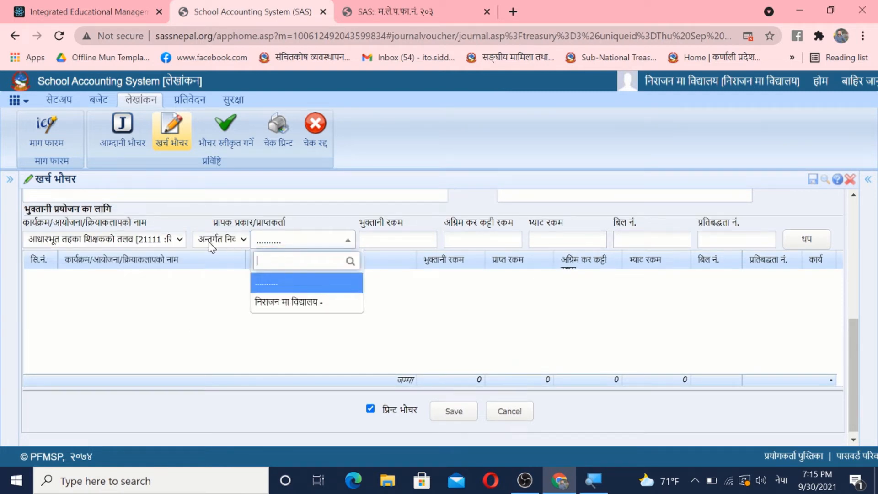
click(298, 303)
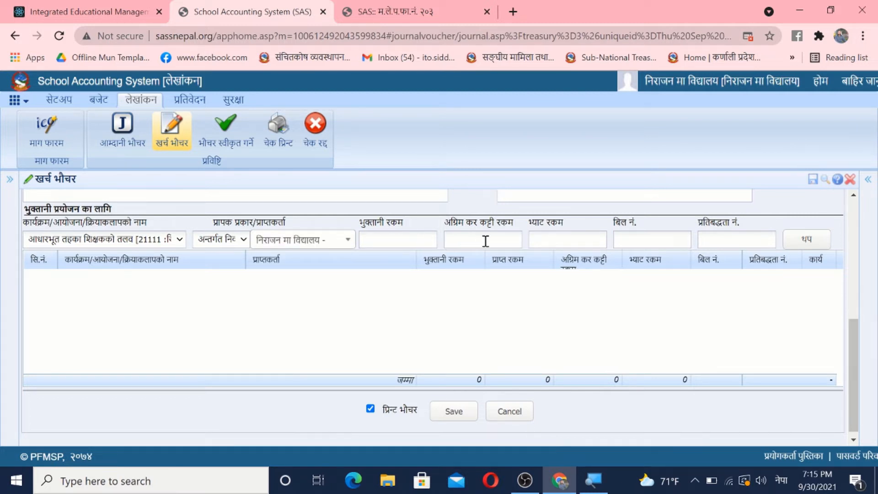
drag(859, 352, 860, 231)
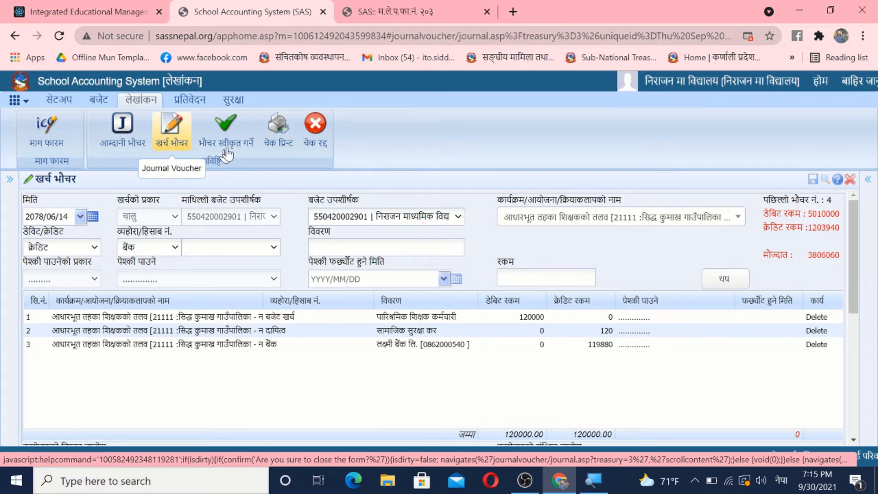
Step: Open cheque printing and list the आस्बिन vouchers of the लक्ष्मी बैंक लि. account for fiscal year 2078/79
click(281, 137)
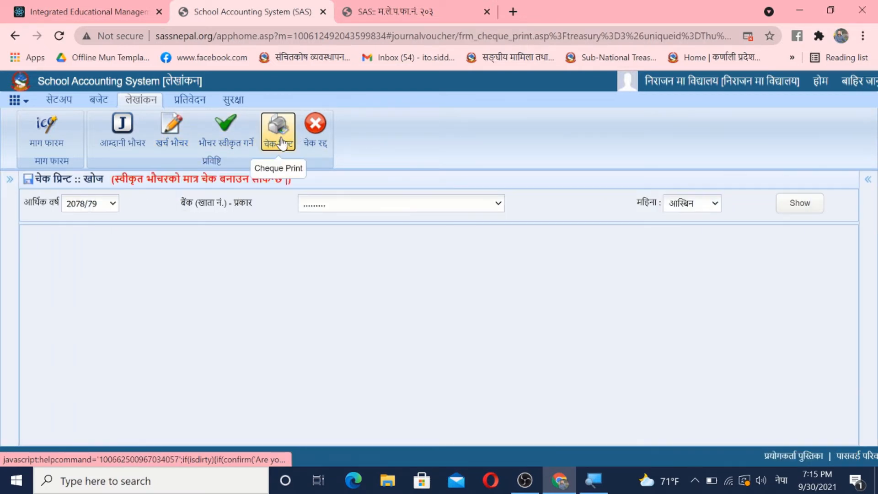
click(328, 203)
click(344, 227)
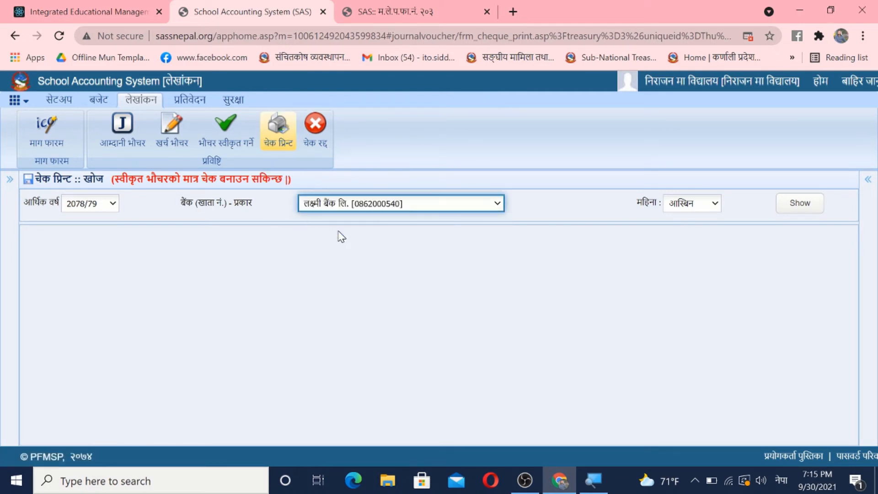
click(696, 203)
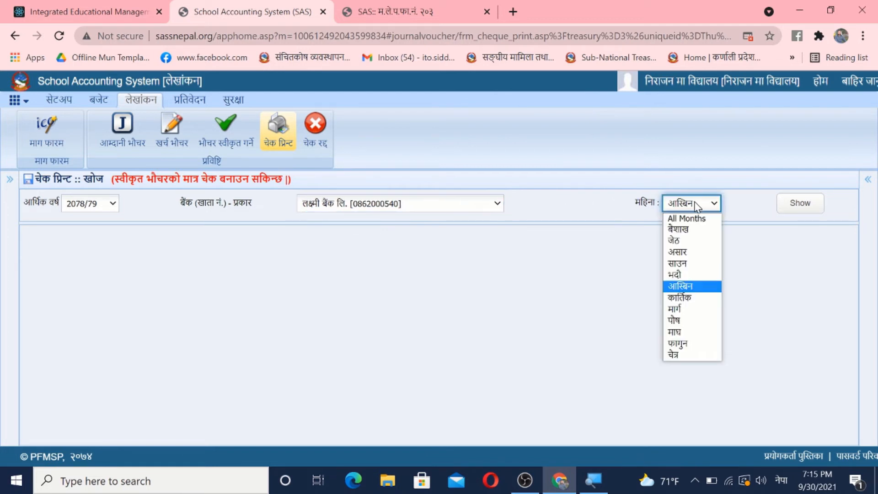
click(684, 286)
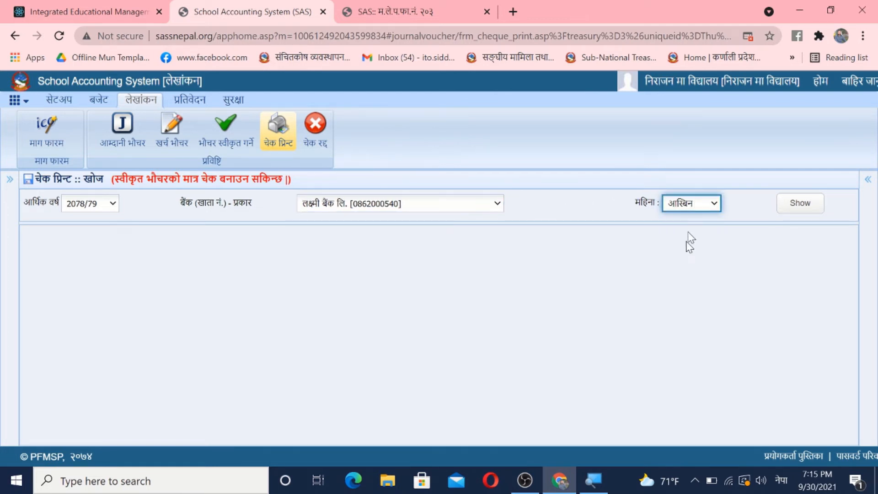
click(802, 208)
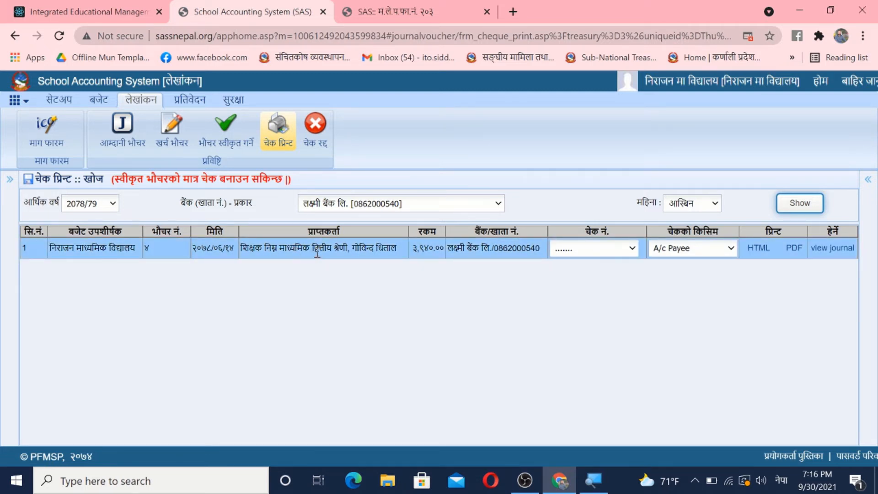
Step: Assign the first available cheque number to the listed voucher and choose A/c Payee as the cheque type
click(605, 252)
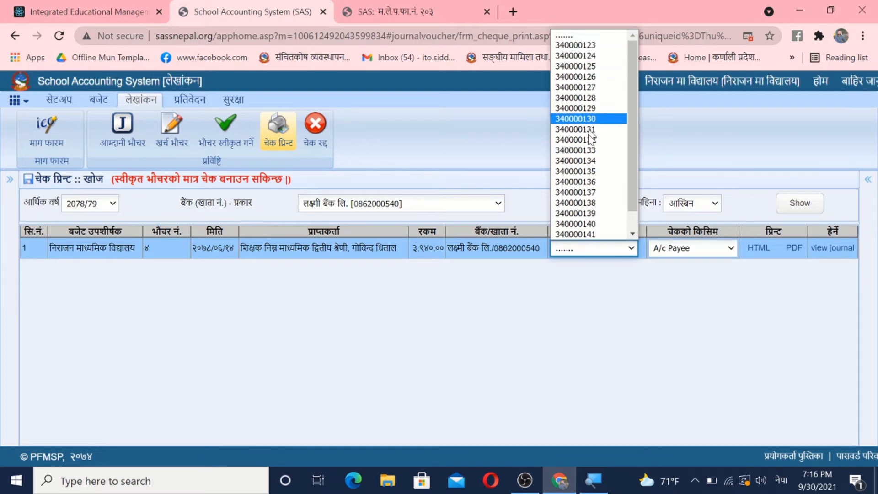
drag(635, 168, 630, 200)
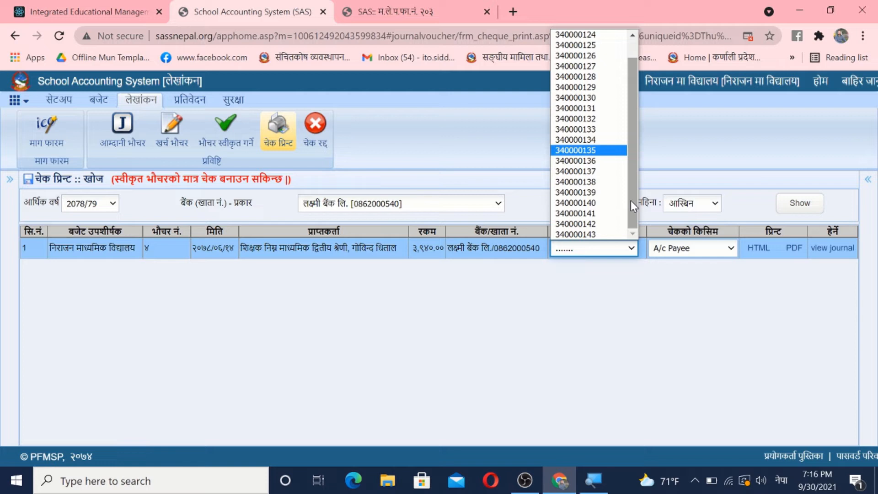
drag(635, 169, 631, 57)
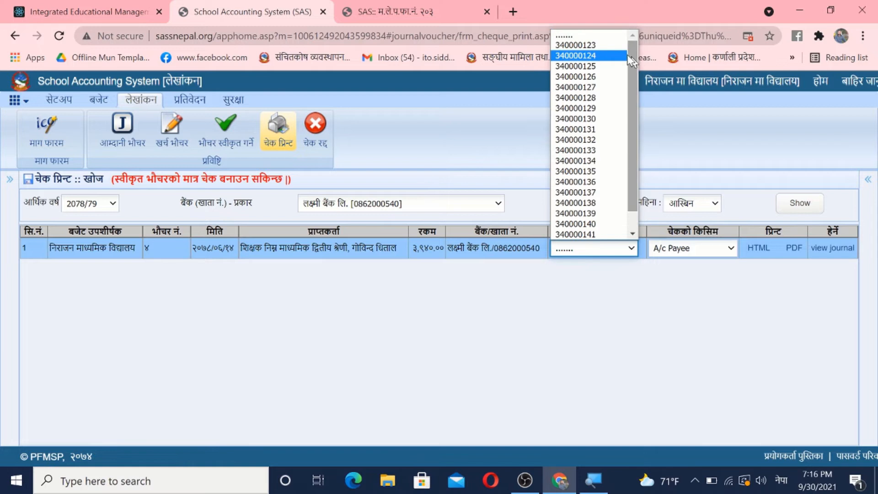
click(599, 45)
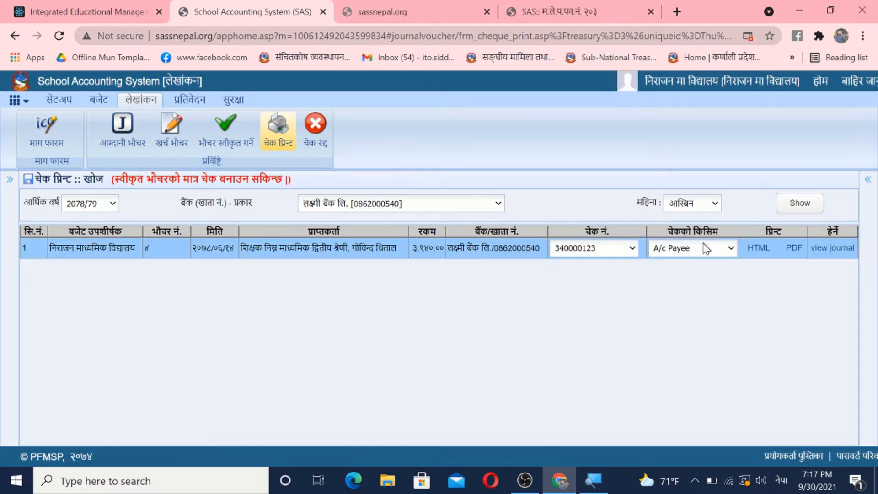
click(706, 249)
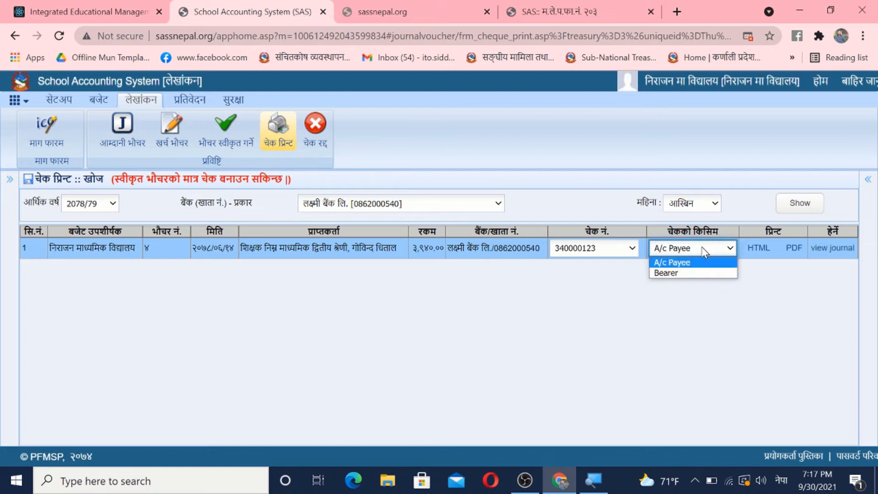
click(678, 263)
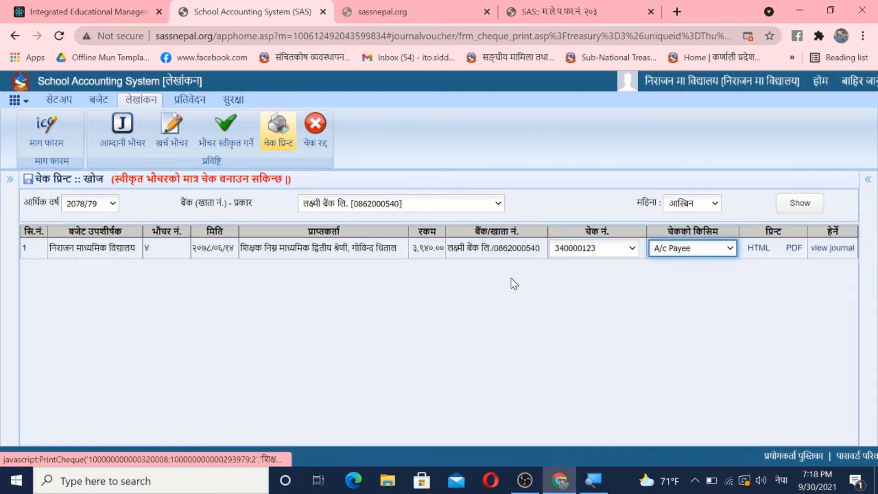
Step: View the journal voucher behind the listed cheque entry and return to the accounting system
click(826, 249)
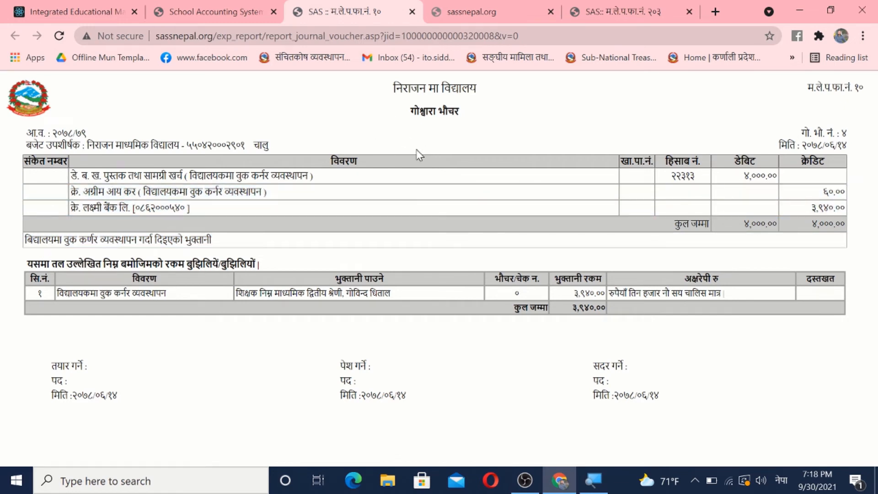
click(215, 11)
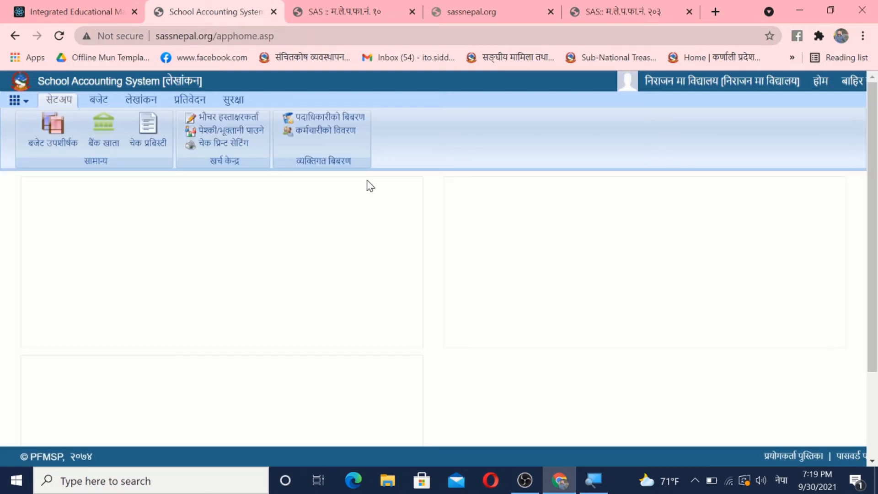
click(144, 102)
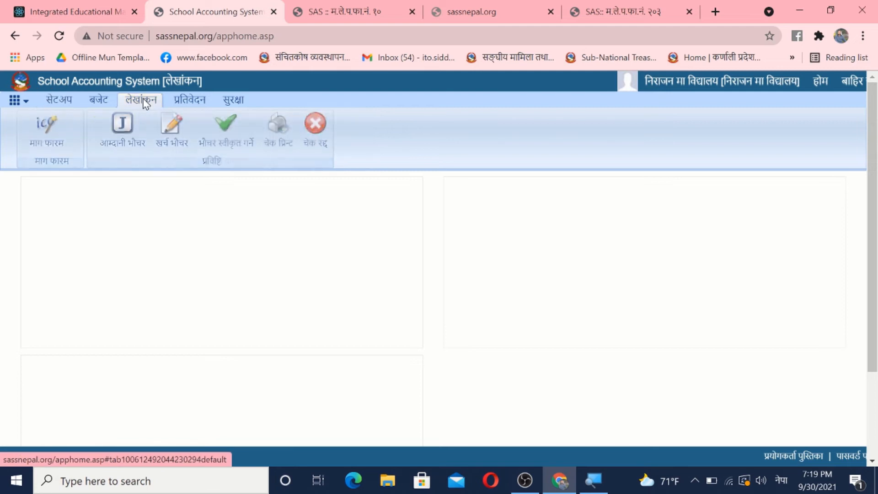
click(173, 136)
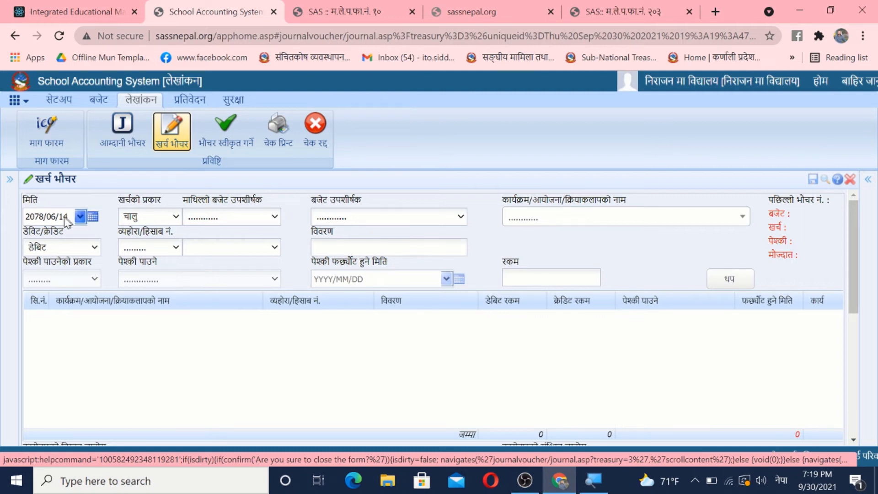
click(151, 219)
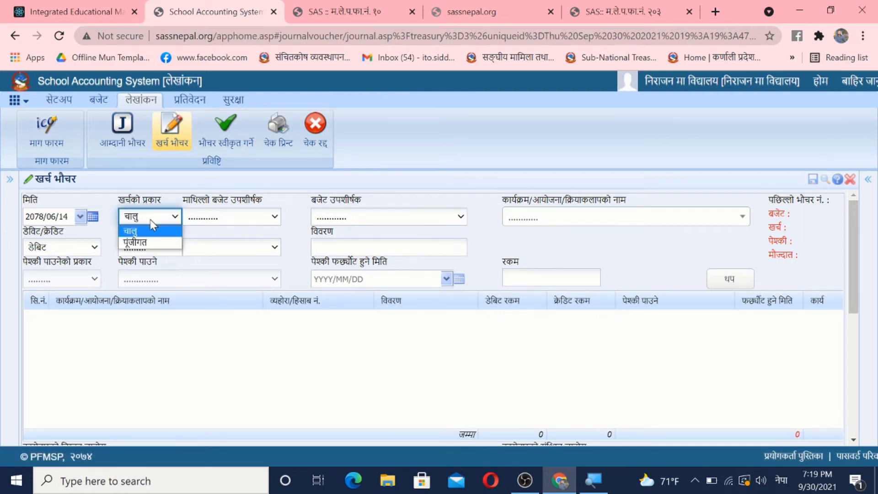
click(147, 242)
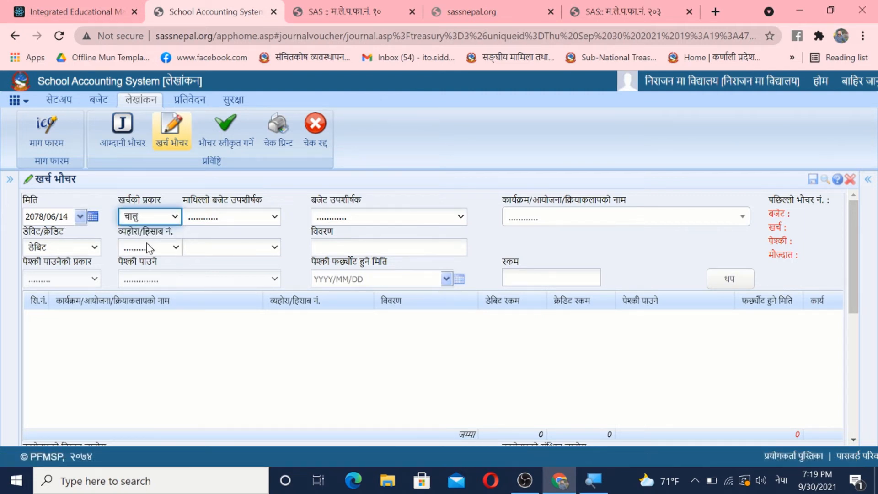
click(224, 213)
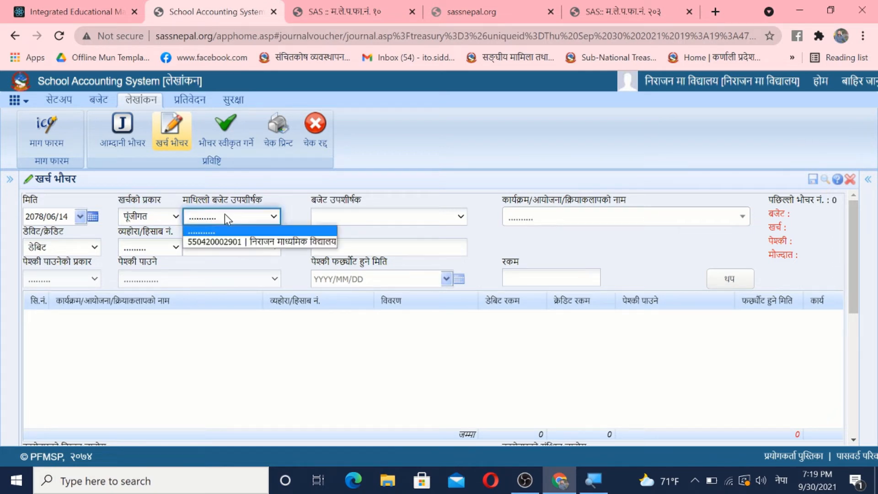
click(257, 240)
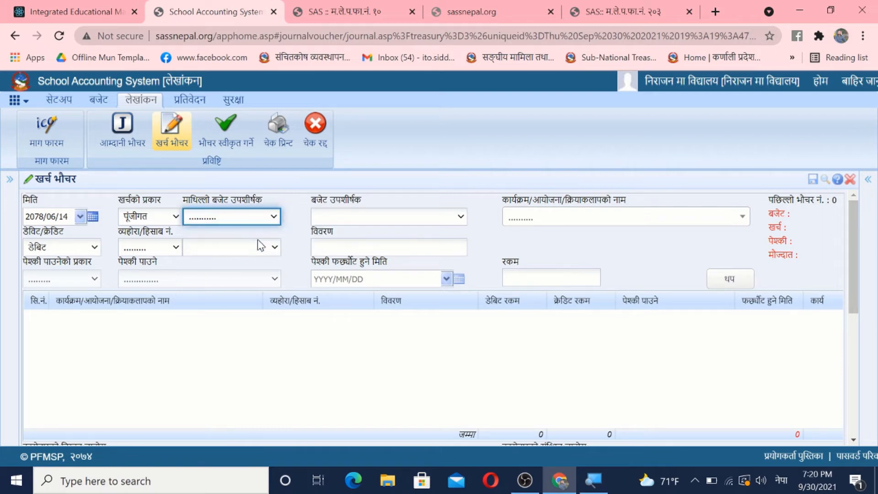
click(567, 220)
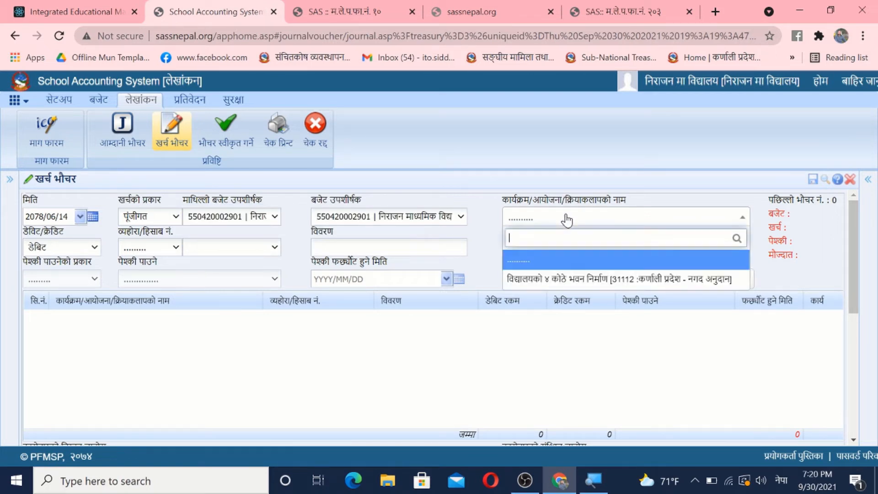
click(590, 278)
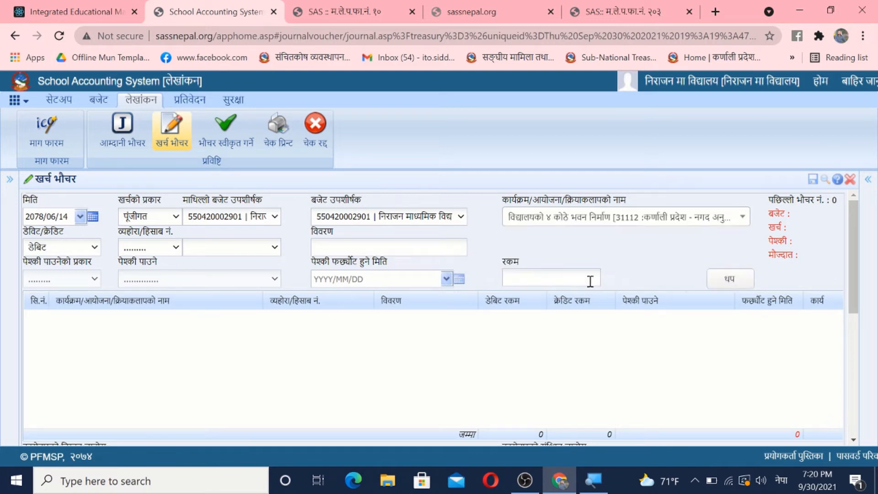
Step: Set the voucher's first line to a डेबिट entry of type पेश्की खर्च
click(68, 249)
click(64, 262)
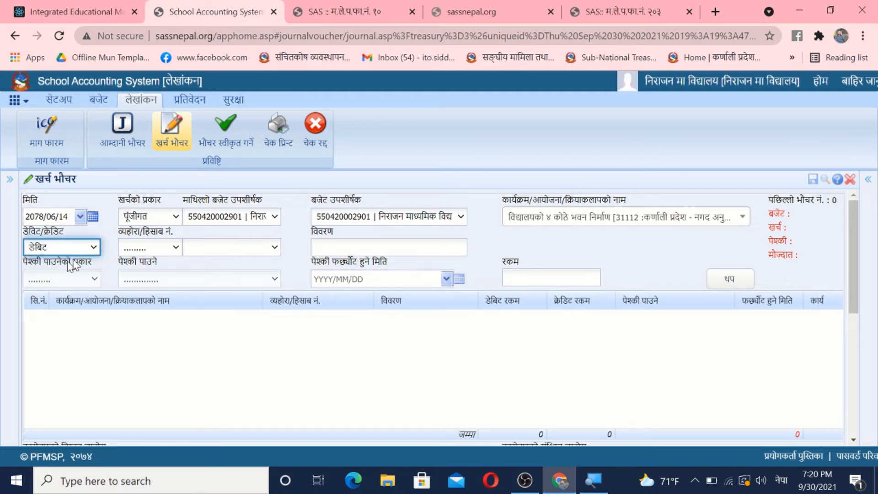
click(138, 247)
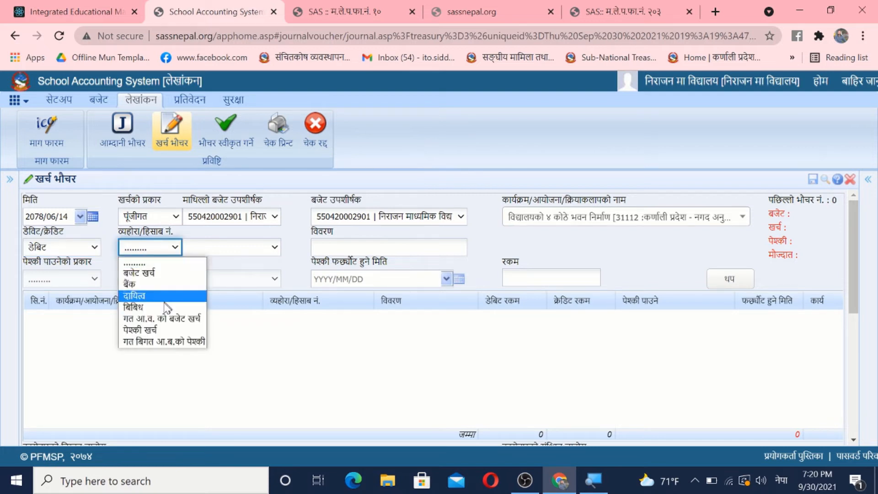
click(146, 333)
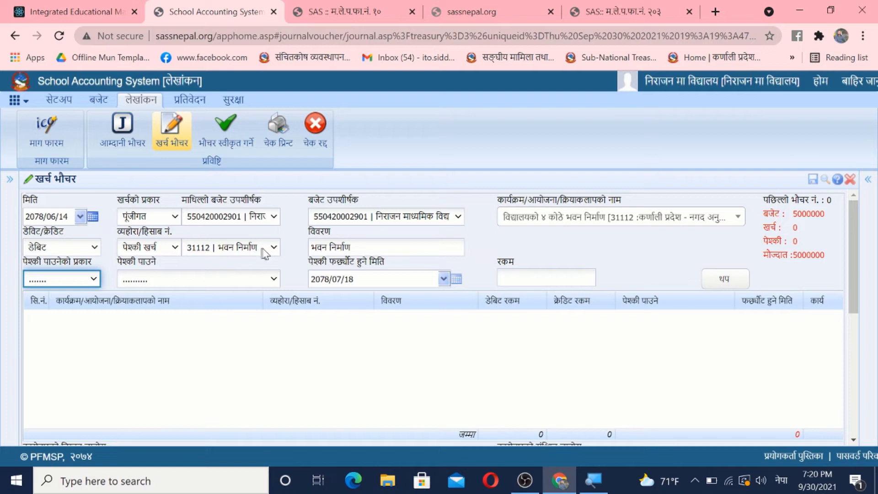
Step: Set the advance recipient type to निर्माण व्यवसायी एब आपूर्ति कर्ता and the recipient to कालिका स्टेशनरी - निर्देशक
click(91, 278)
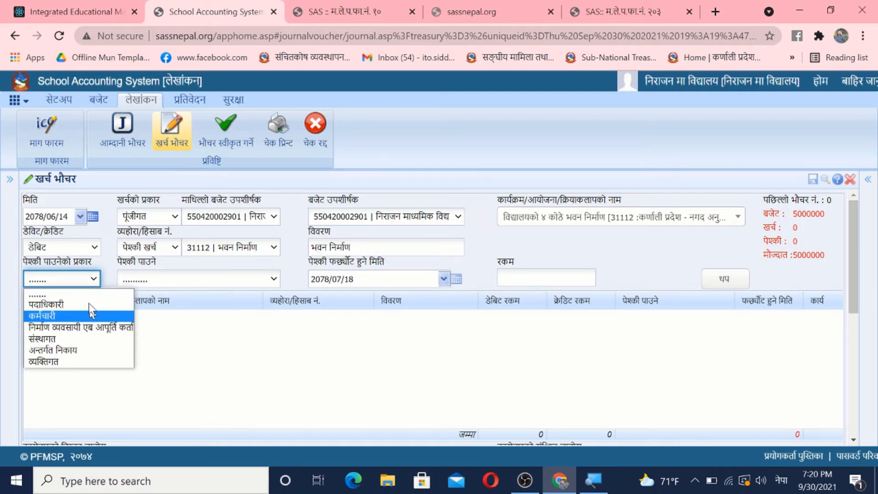
click(210, 357)
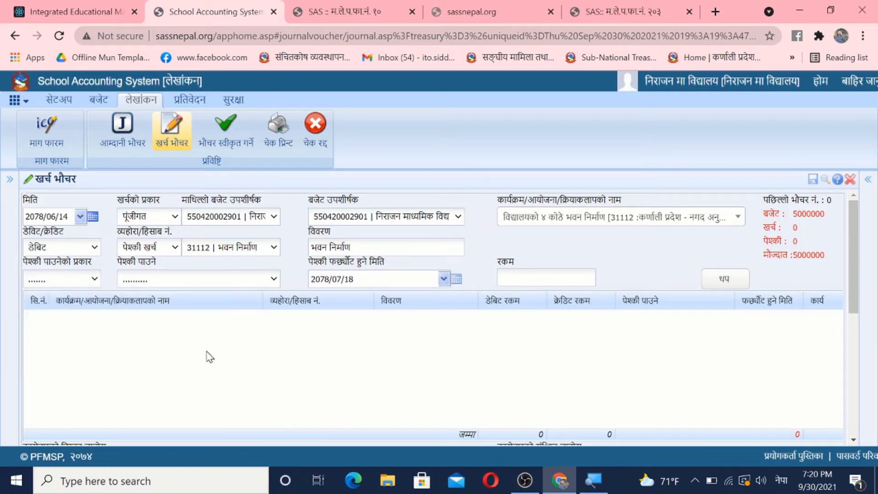
click(59, 280)
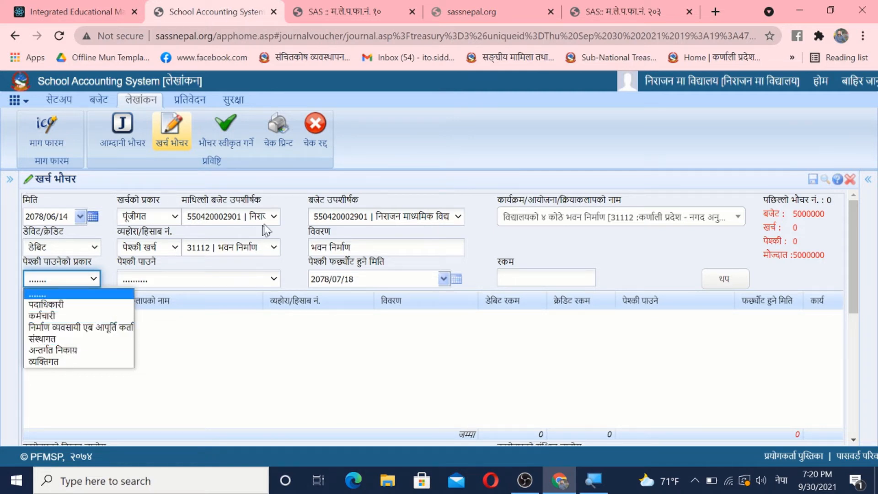
click(74, 326)
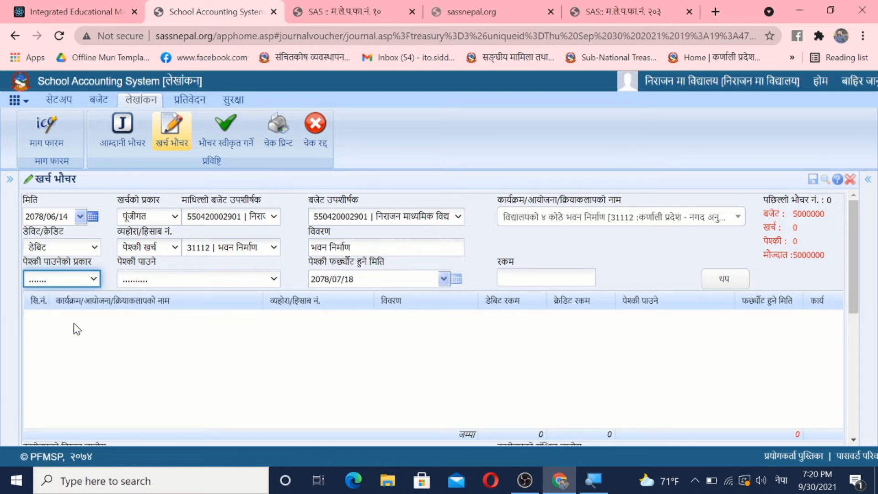
click(180, 280)
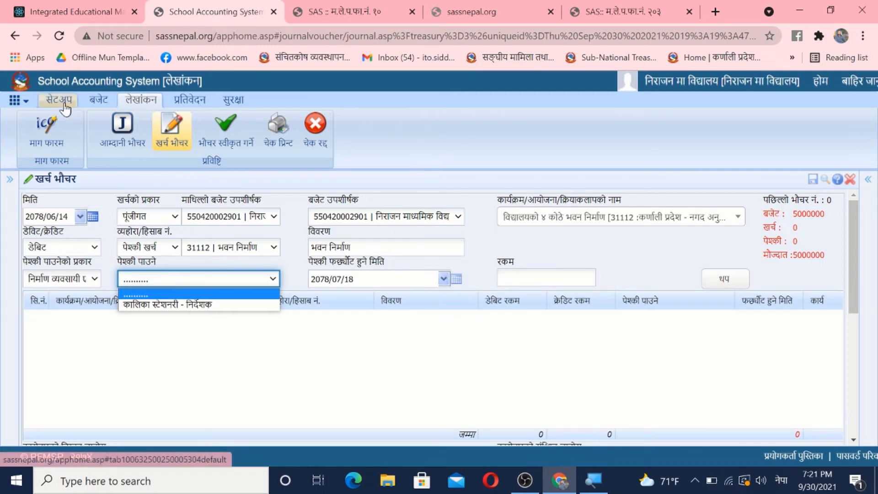
click(173, 306)
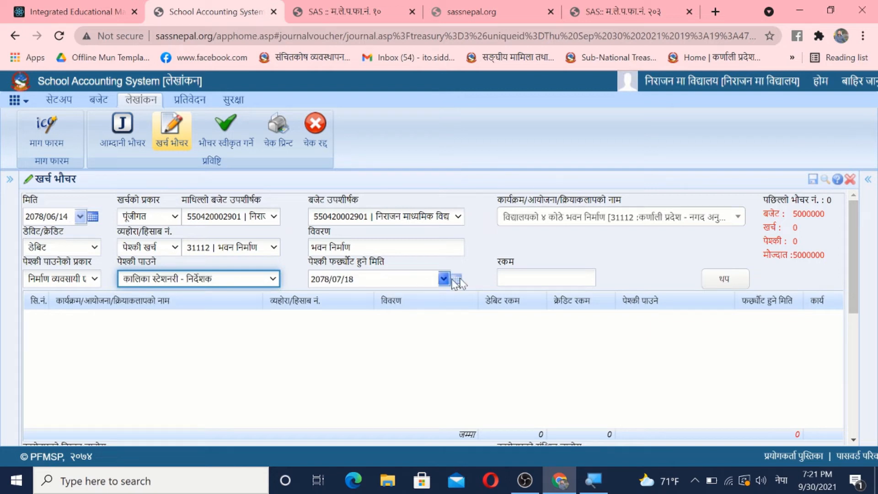
Step: Enter 2000000 as the advance amount and add the debit line to the voucher
click(533, 278)
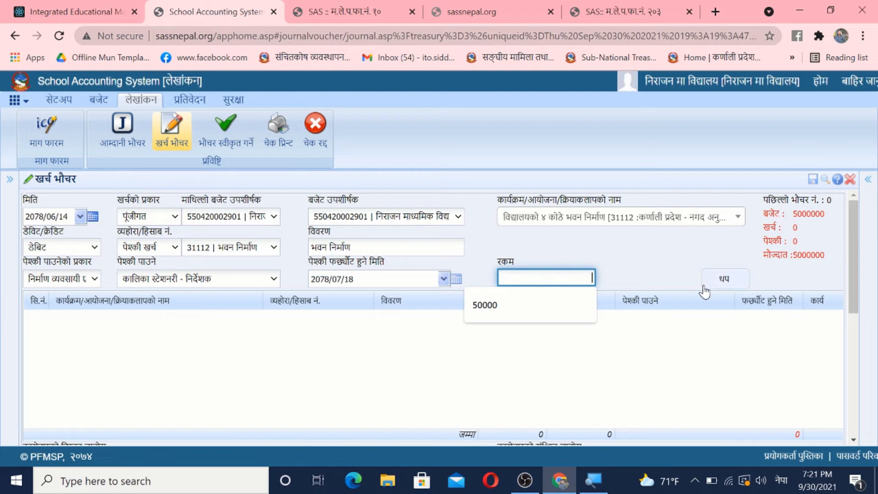
text(२०)
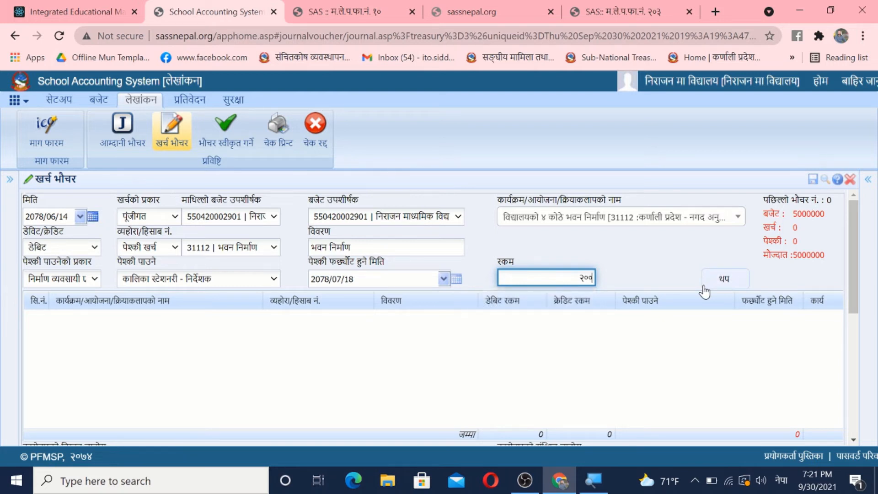
text(०००००)
key(Return)
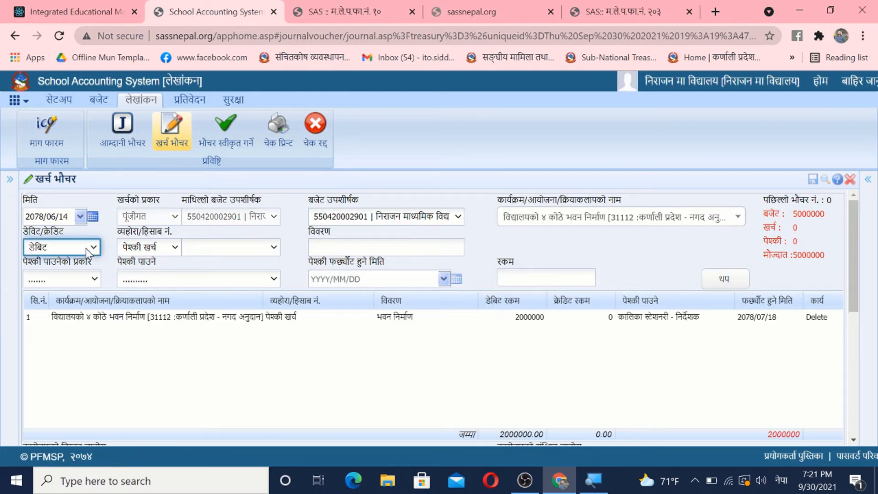
Step: Add a क्रेडिट line of type बैंक for 2000000 from the लक्ष्मी बैंक लि. account
click(89, 250)
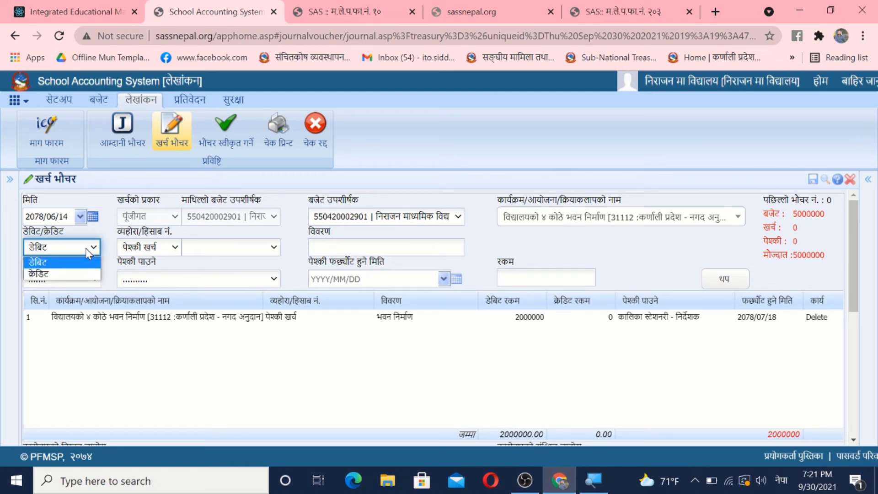
click(60, 274)
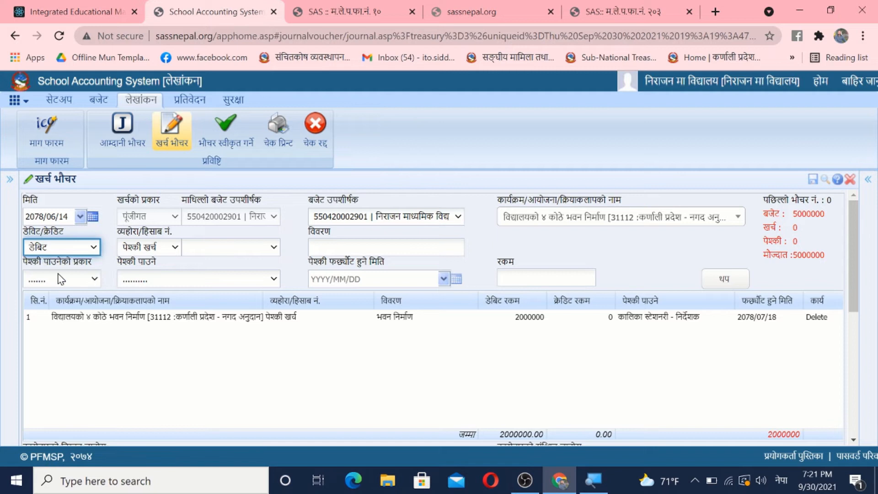
click(161, 251)
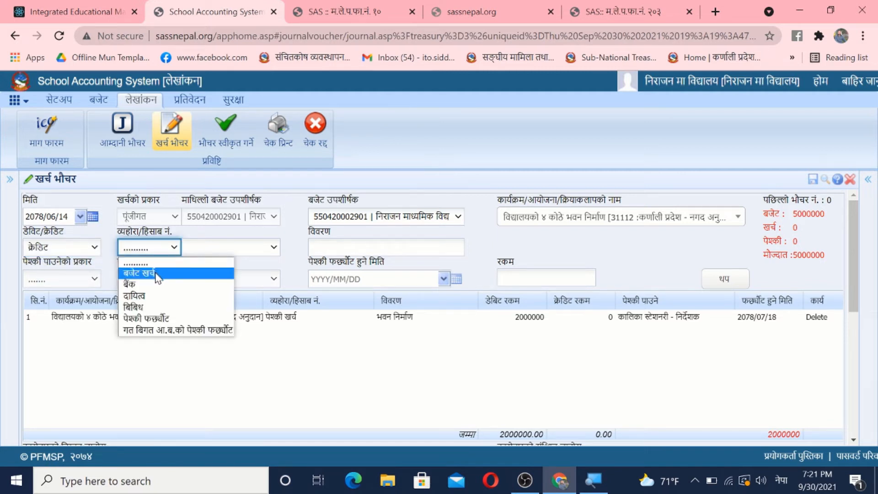
click(148, 285)
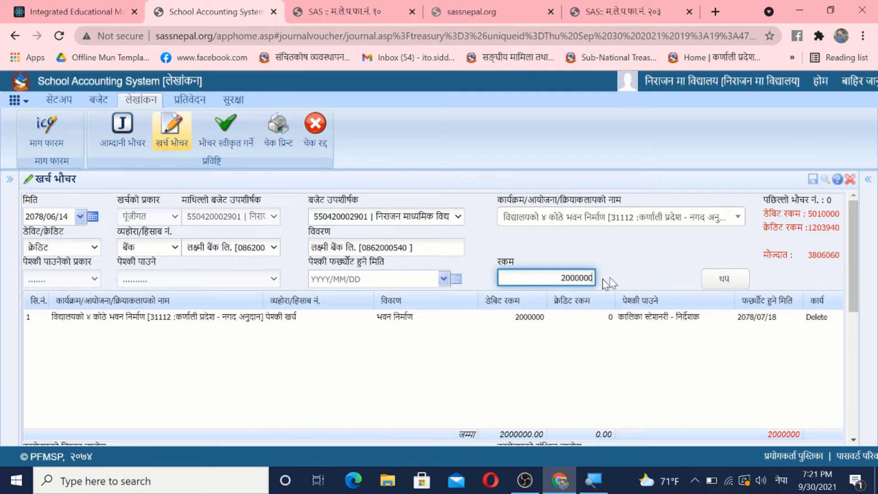
click(737, 286)
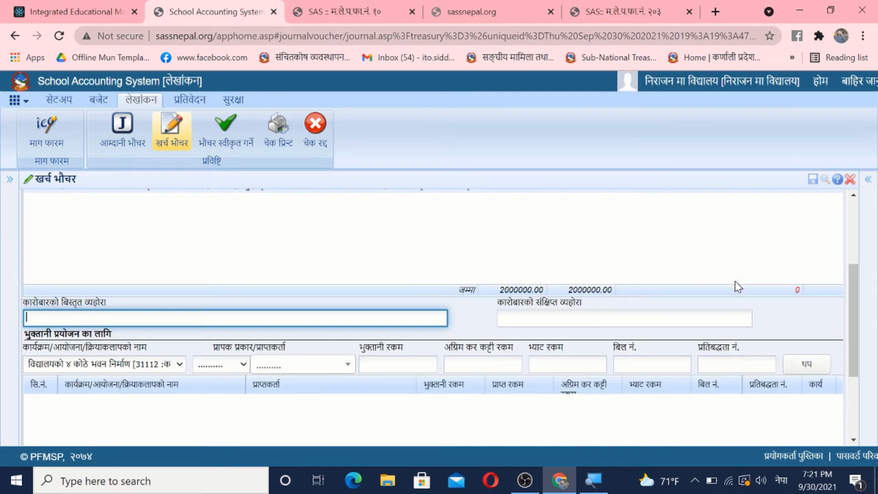
Step: Enter विद्यालयको ४ कोठे भवन निर्माणको लागि पेश्की दिइएको कारोबार लेखा as both the detailed and the short transaction description
click(859, 293)
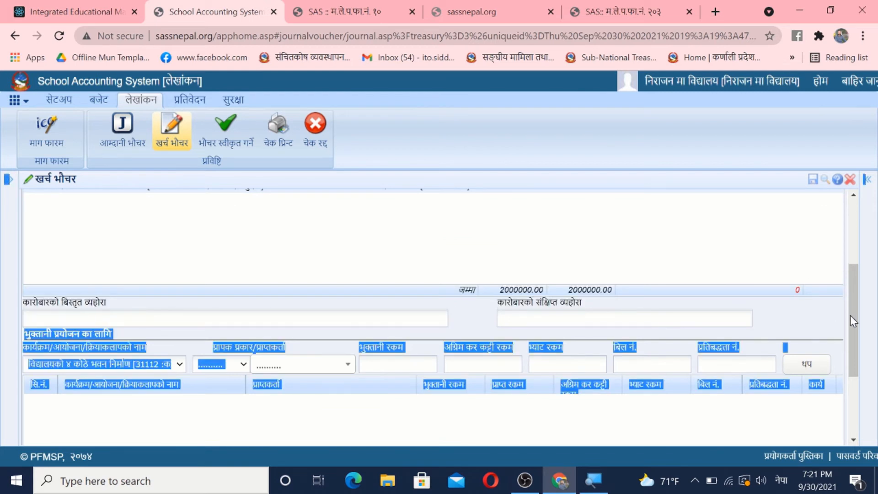
click(344, 320)
text(विद्यालयको ४ कोठे भवन निर्माणको लागि पेश्की विज)
key(BackSpace)
text(इए)
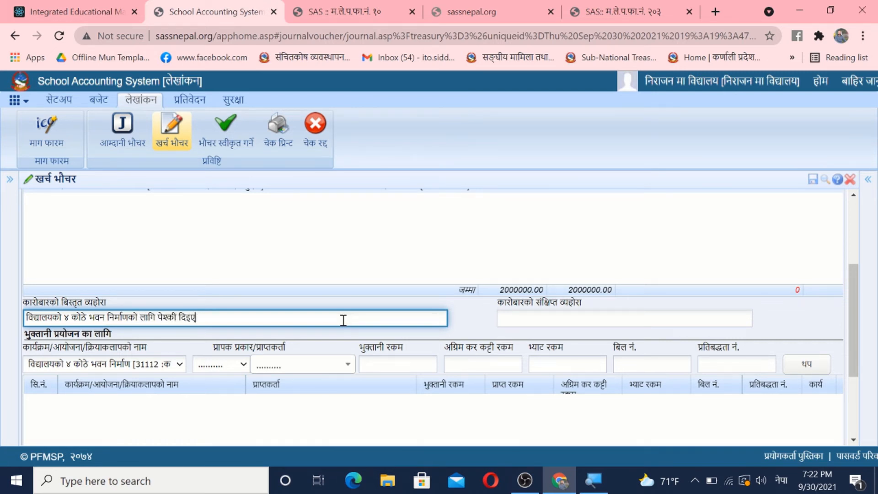
text(को कारोबार लेखा)
key(ctrl+a)
key(ctrl+c)
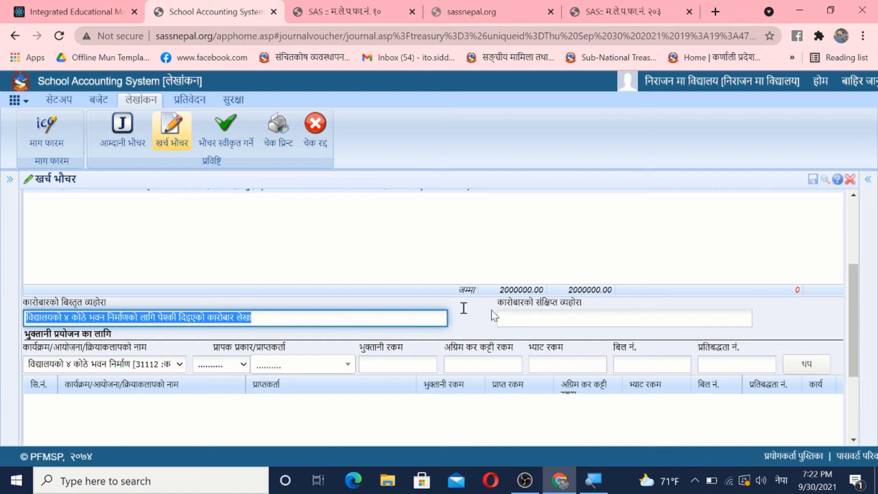
click(599, 316)
key(ctrl+v)
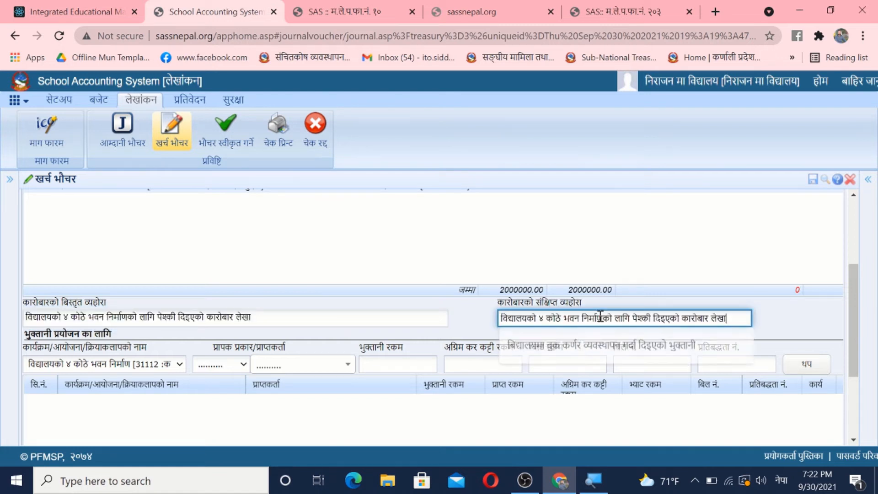
Step: In the payment details, set the recipient type to निर्माण व्यवसायी एब आपूर्ति कर्ता and the recipient to कालिका स्टेशनरी - निर्देशक
click(211, 365)
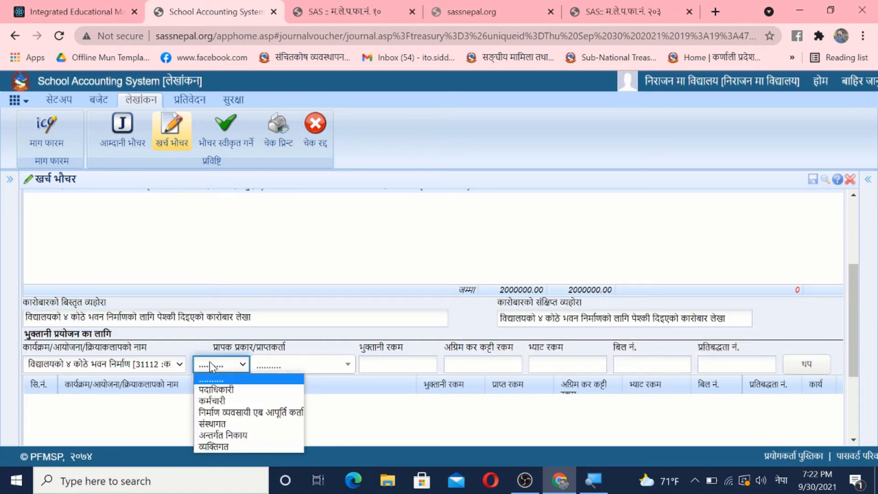
click(237, 416)
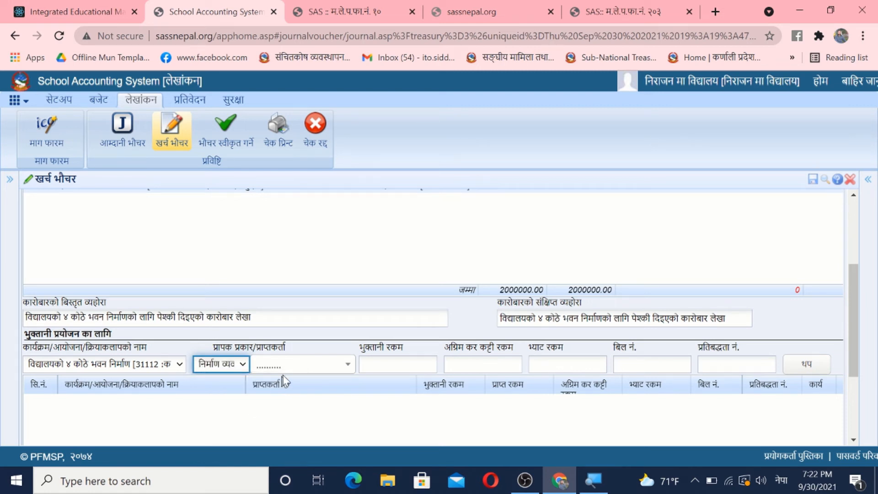
click(301, 367)
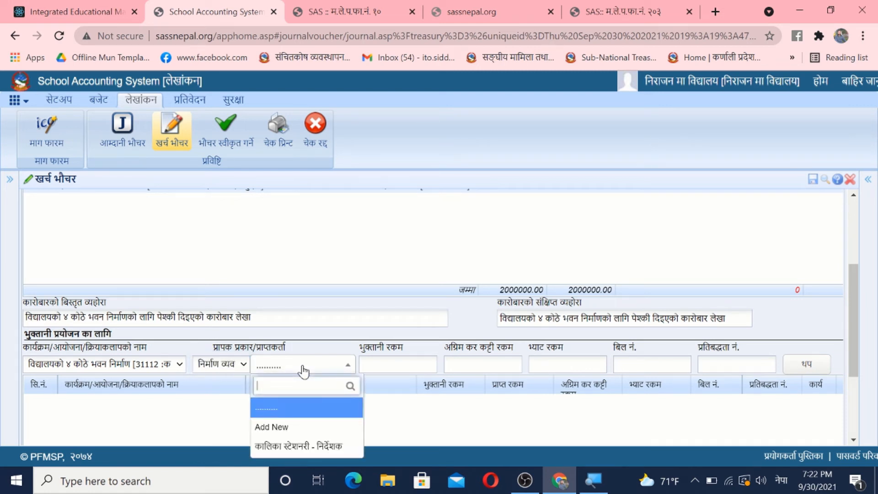
click(298, 445)
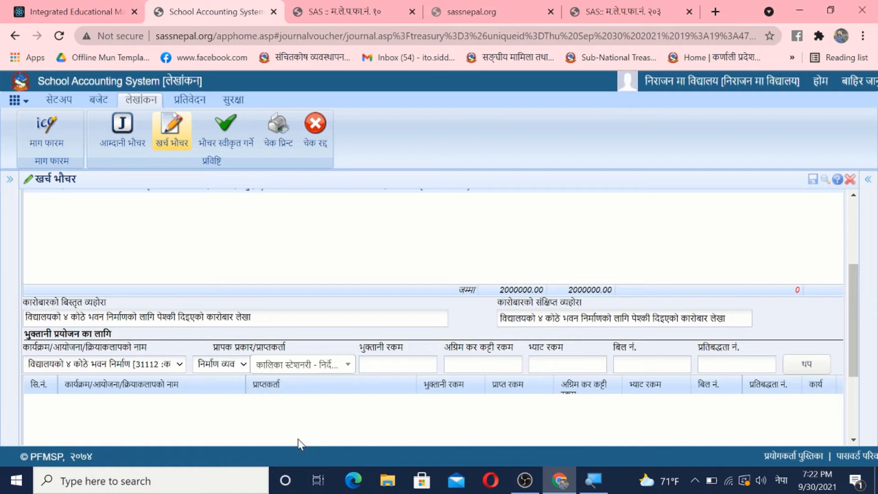
Step: Add the payment line with an amount of 2000000 and save the expense voucher
click(396, 356)
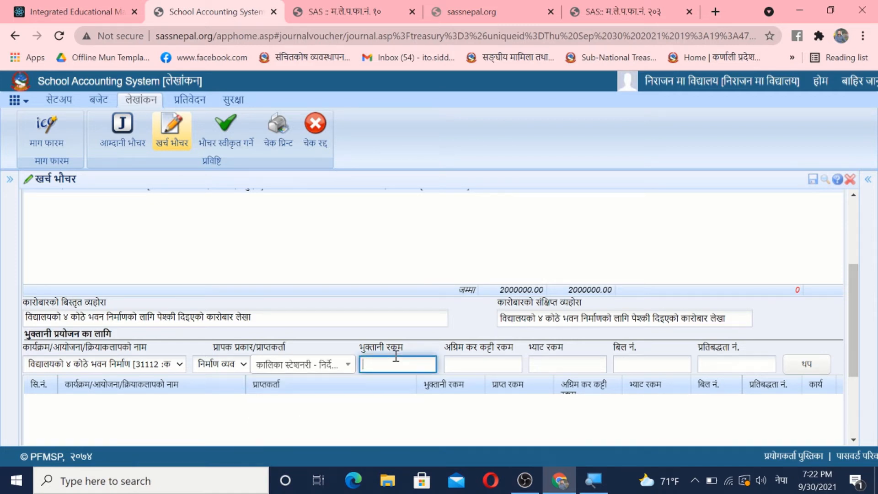
text(२००००००)
click(812, 367)
drag(851, 350, 852, 438)
click(454, 405)
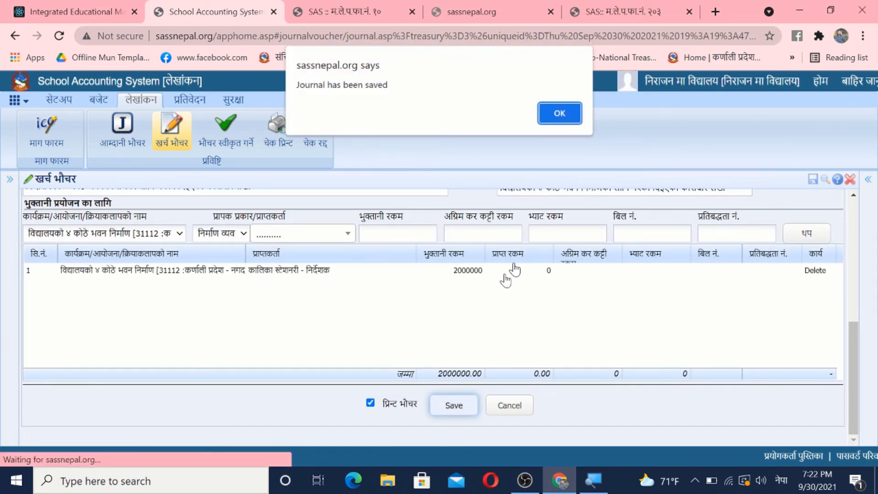
Step: Approve the पूंजीगत voucher for the 2000000 building-construction advance in the voucher approval list
click(558, 115)
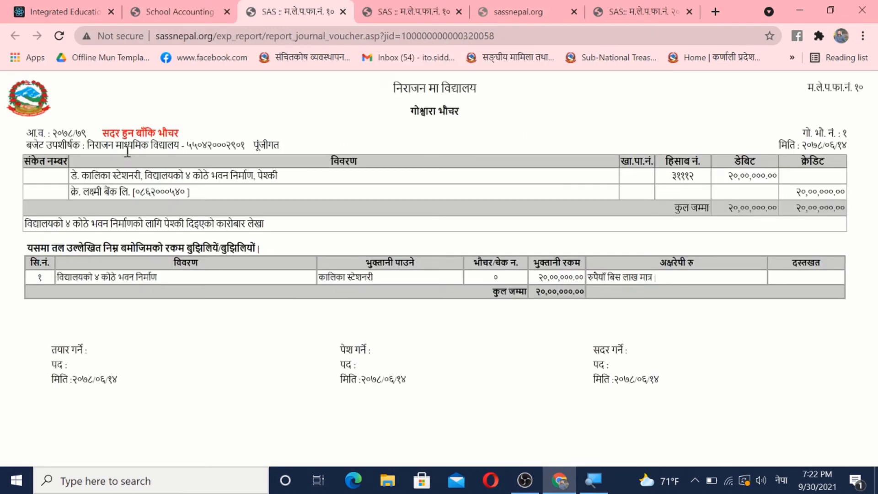
click(183, 6)
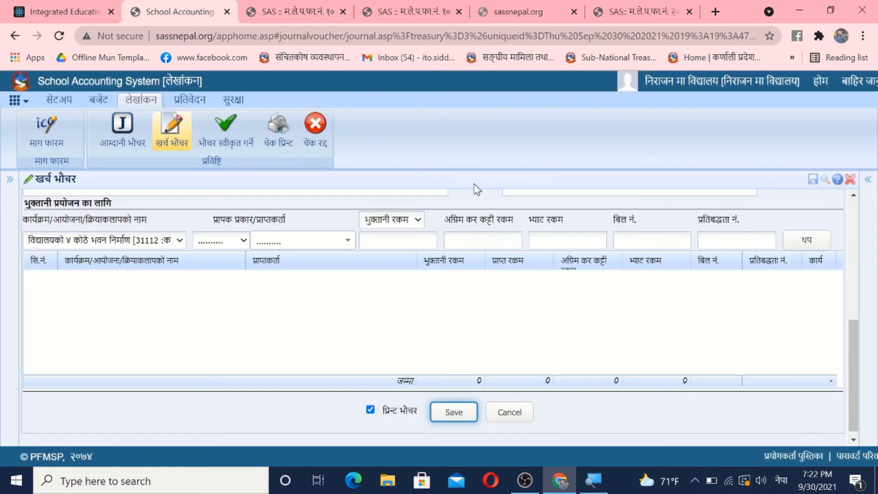
click(211, 123)
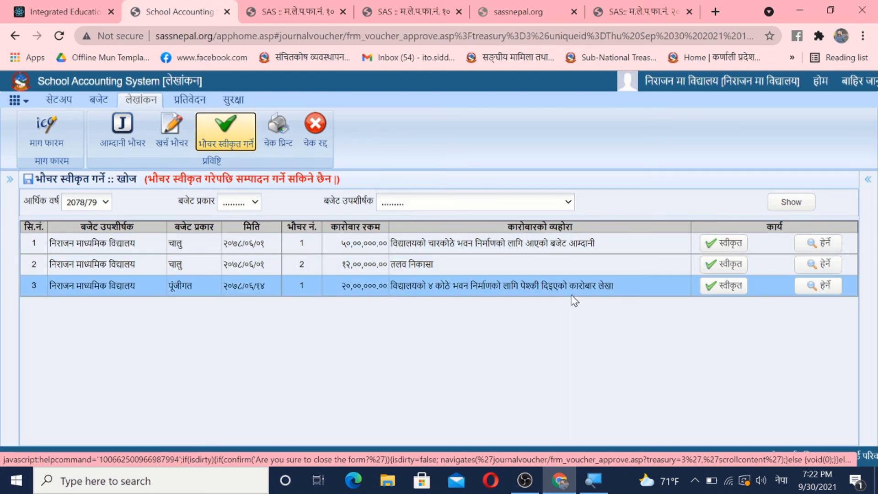
click(730, 287)
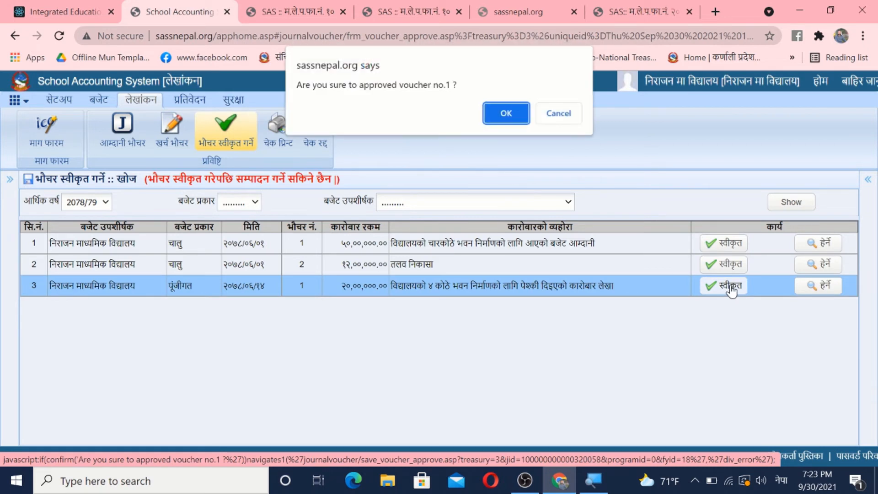
click(497, 115)
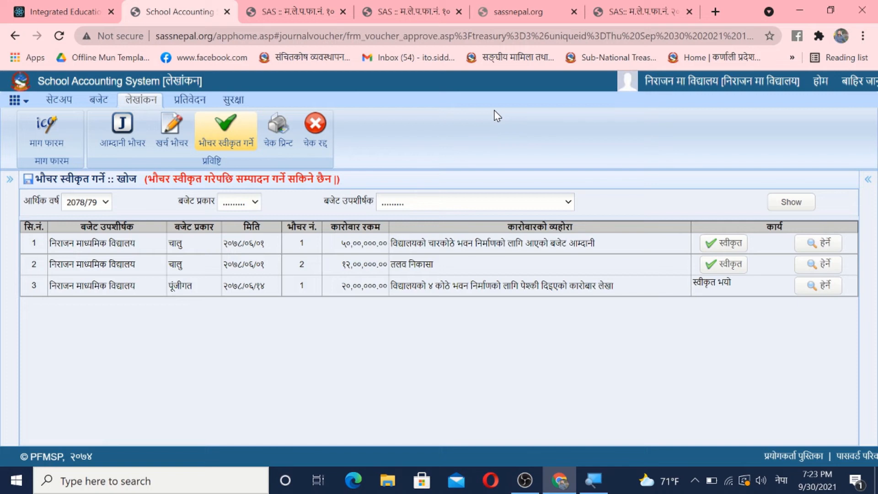
Step: Assign cheque number 340000124 to the कालिका स्टेशनरी payment of 2000000 and print the A/c Payee cheque as HTML
click(278, 130)
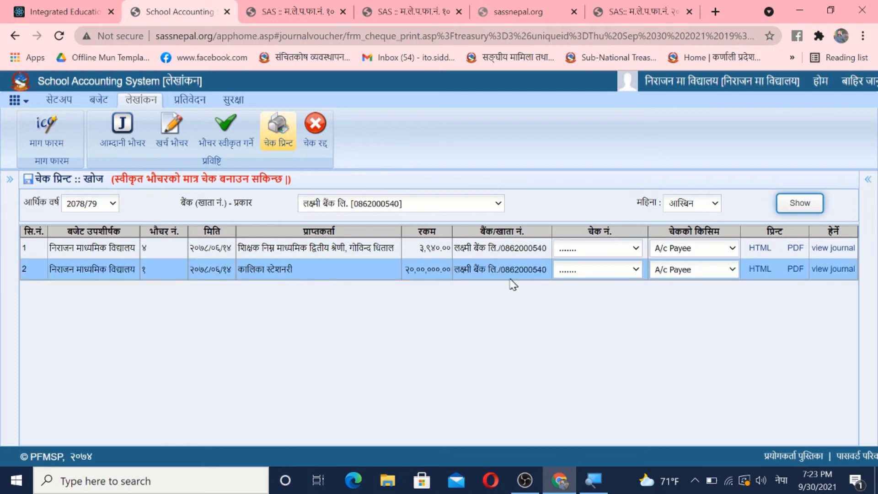
click(611, 273)
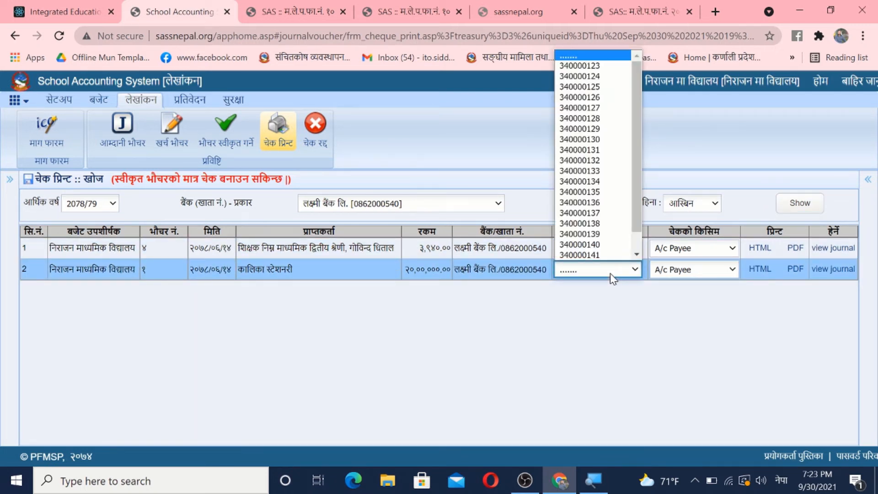
click(605, 77)
click(665, 282)
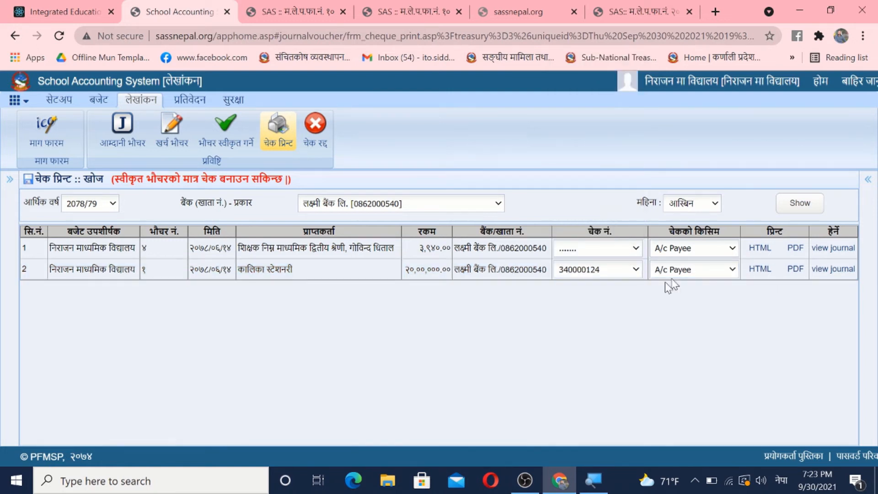
click(762, 273)
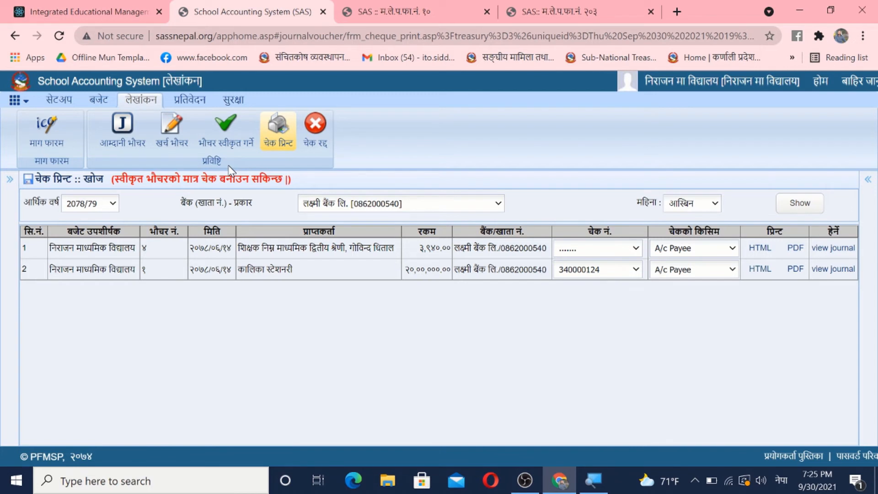
click(169, 137)
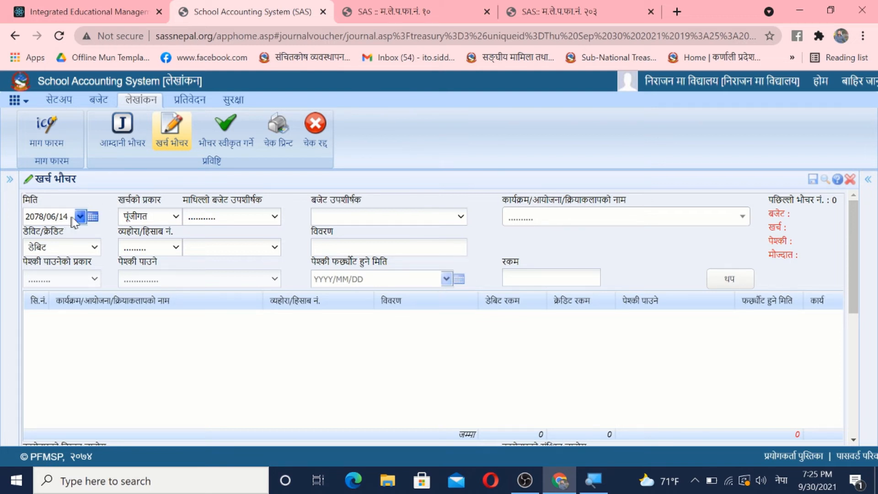
click(212, 219)
click(242, 243)
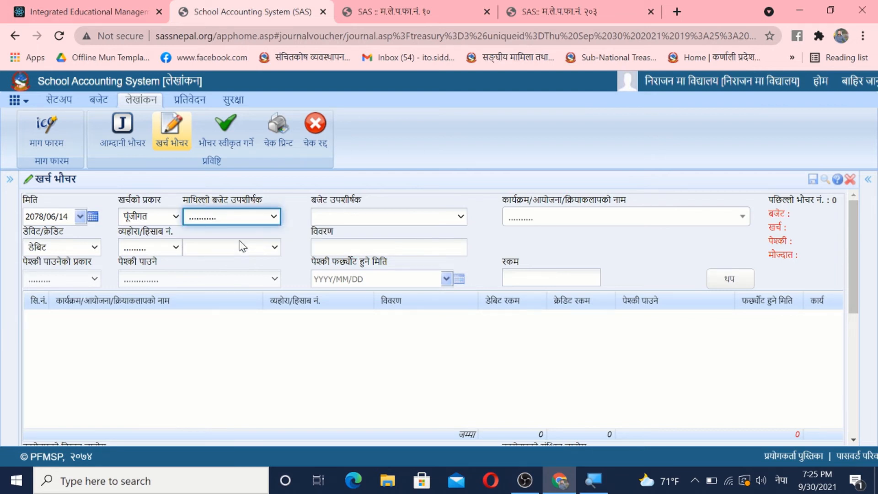
click(553, 218)
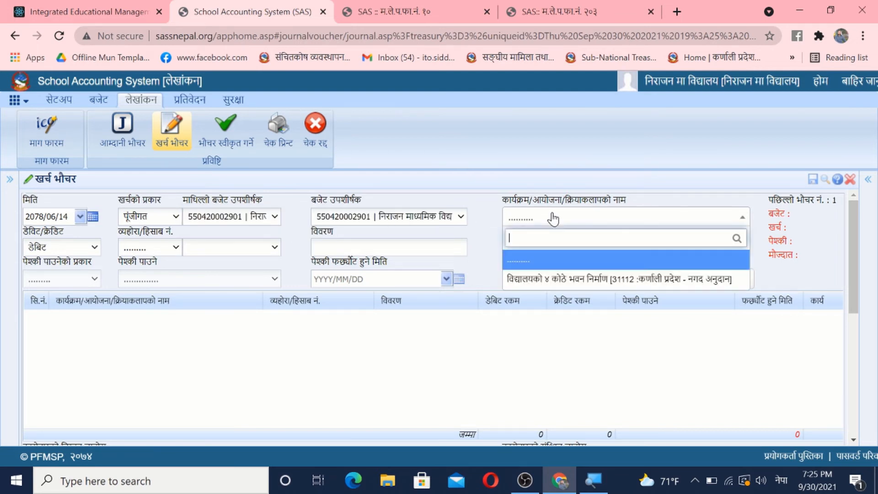
click(574, 280)
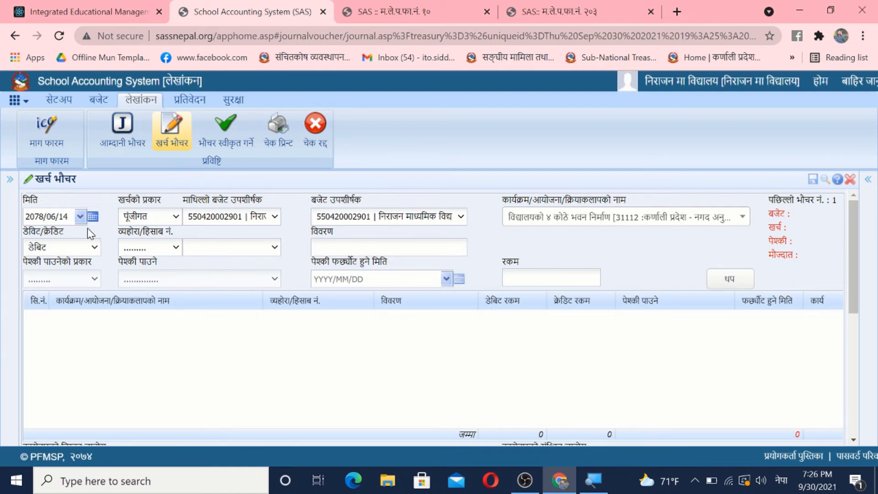
Step: Add a डेबिट line of type बजेट खर्च for 31112 भवन निर्माण with an amount of 4000000
click(64, 254)
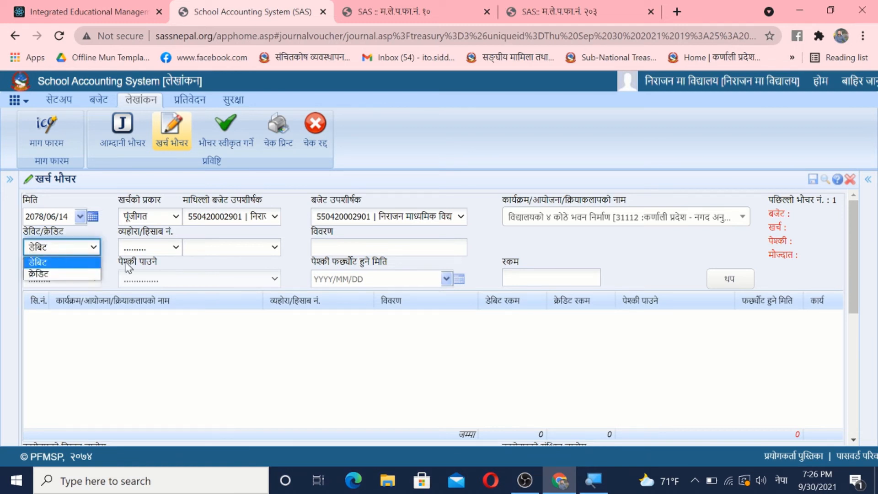
click(78, 263)
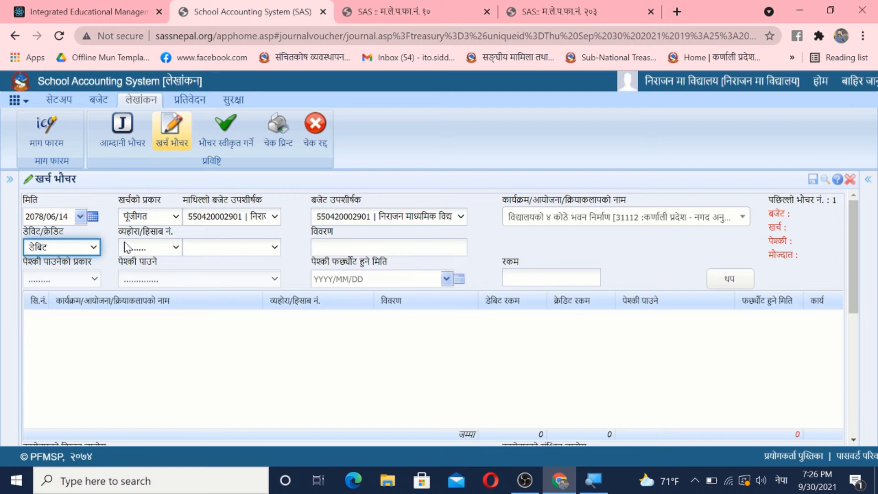
click(136, 249)
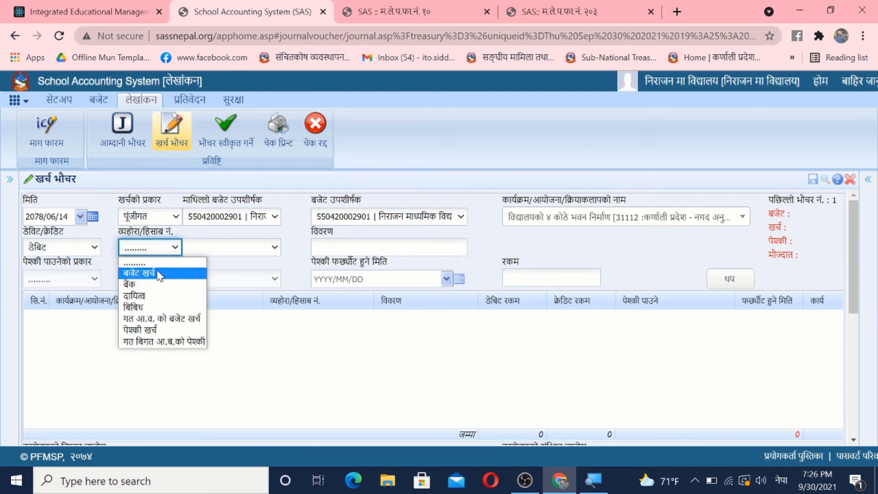
click(157, 274)
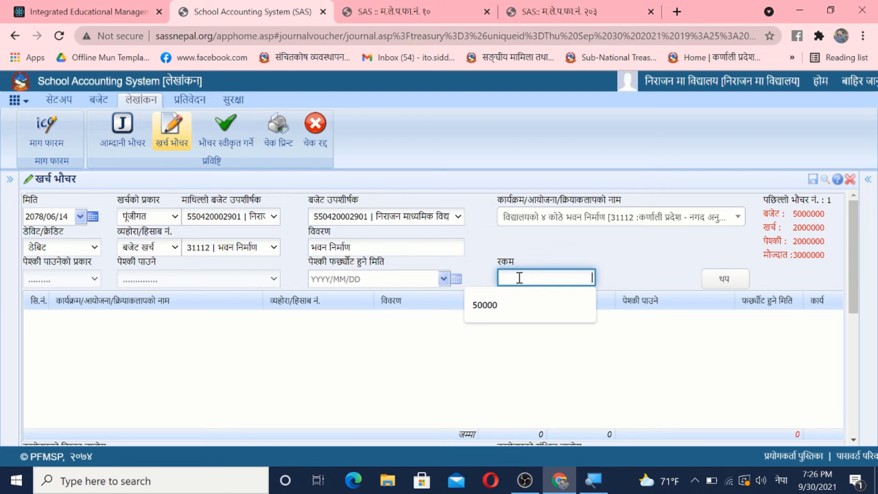
text(४०००००)
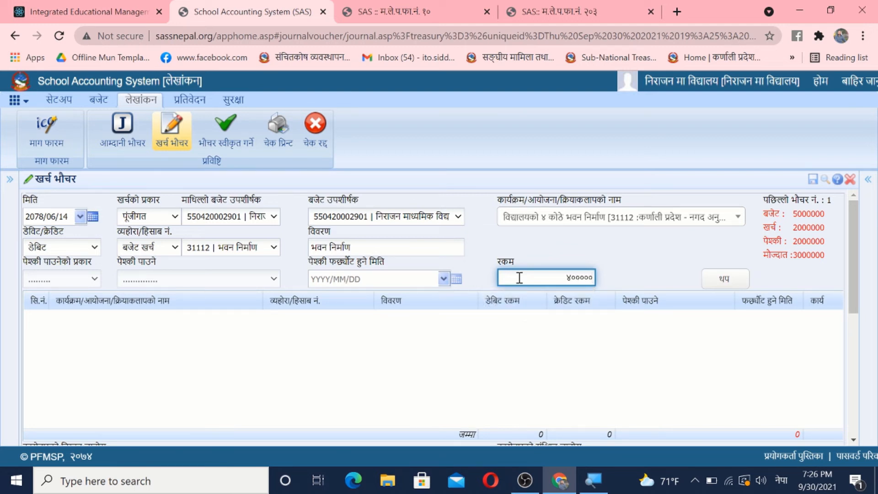
text(०)
click(725, 280)
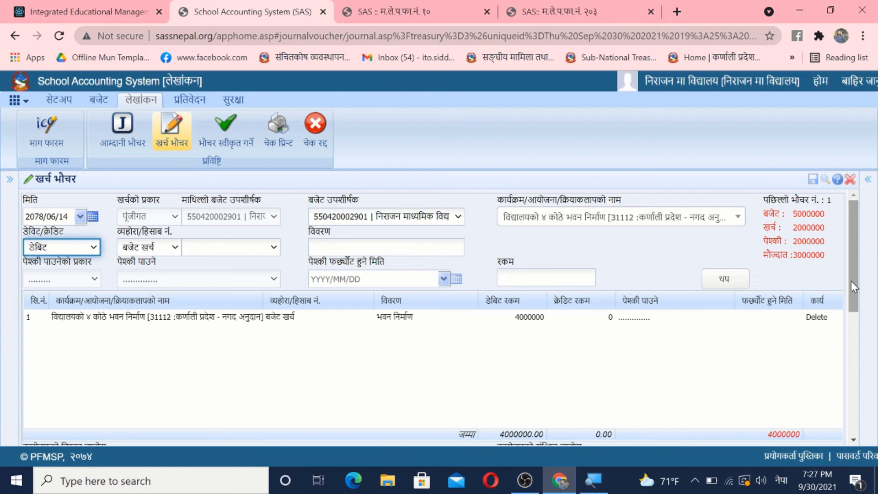
Step: Set up a क्रेडिट line of type पेश्की फर्छ्यौट for निर्माण व्यवसायी एब आपूर्ति कर्ता, with कालिका स्टेशनरी - निर्देशक as advance recipient
click(65, 245)
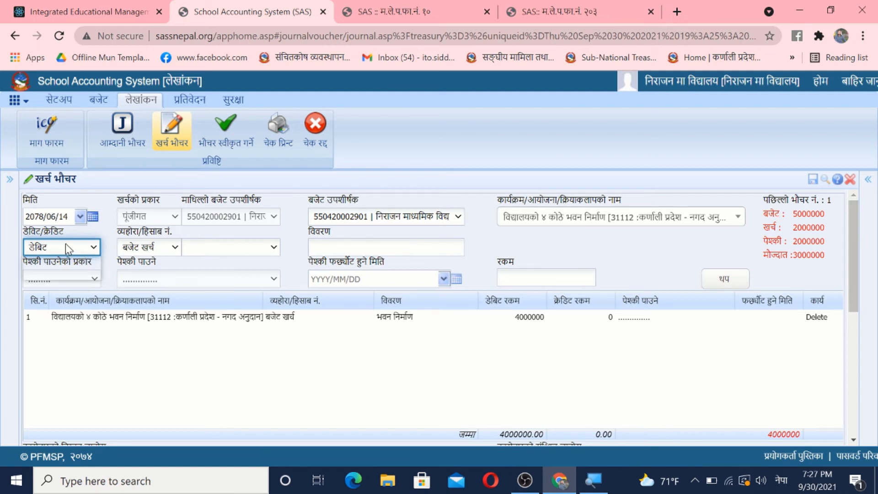
click(57, 274)
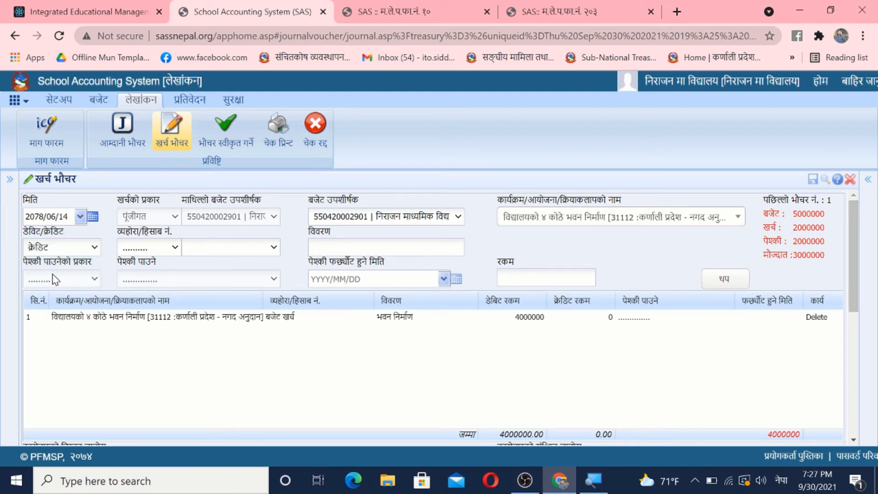
click(164, 248)
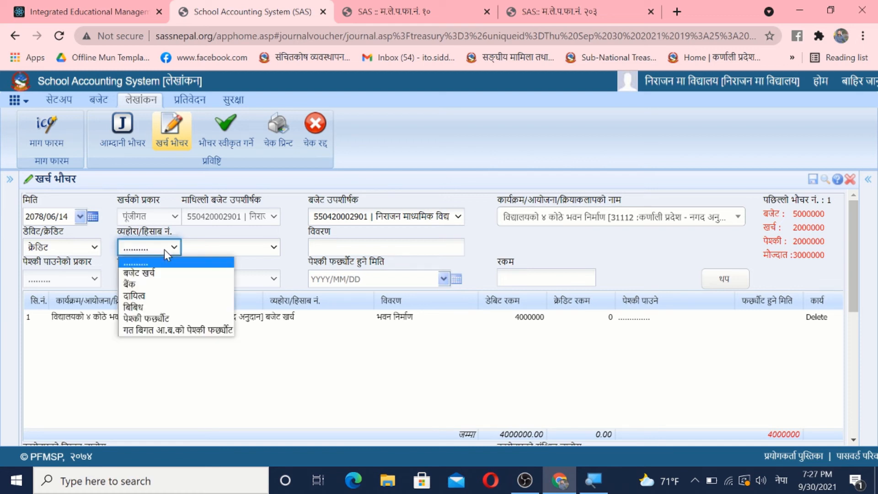
click(152, 318)
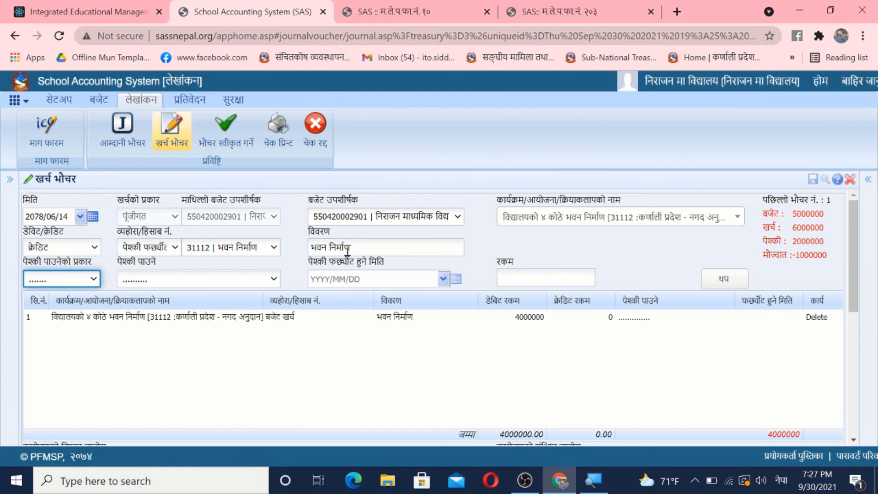
click(91, 276)
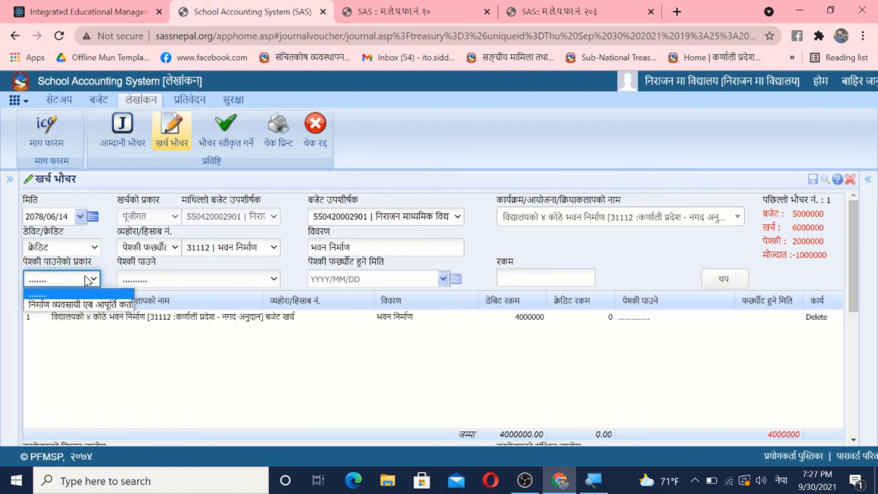
click(69, 302)
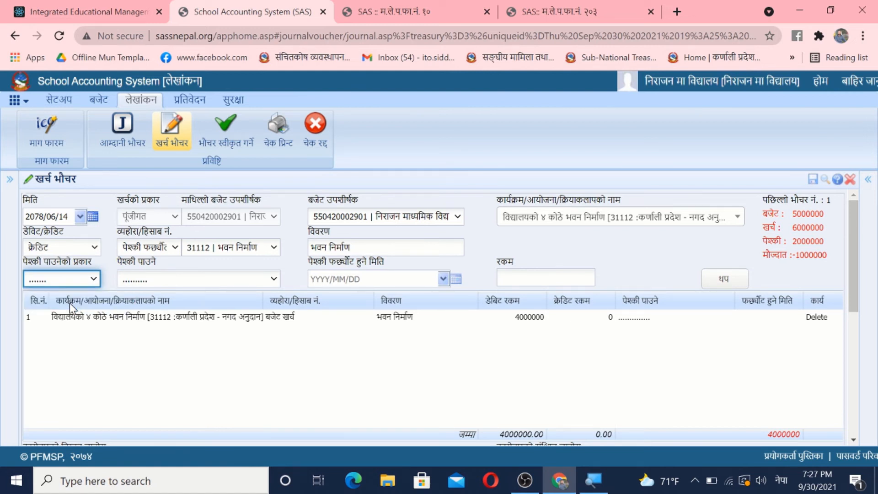
click(191, 282)
click(180, 304)
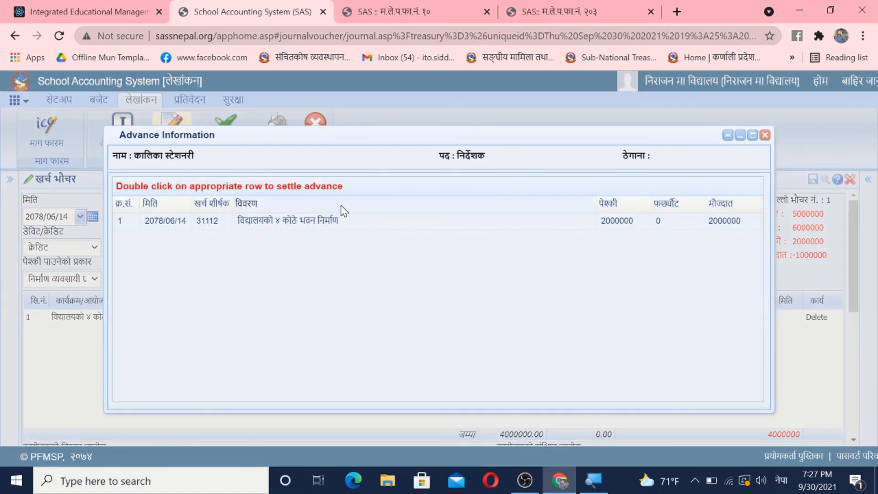
Step: Select the 2000000 building-construction advance for settlement, set the settlement date to 2078/06/14 and add the line
double_click(284, 222)
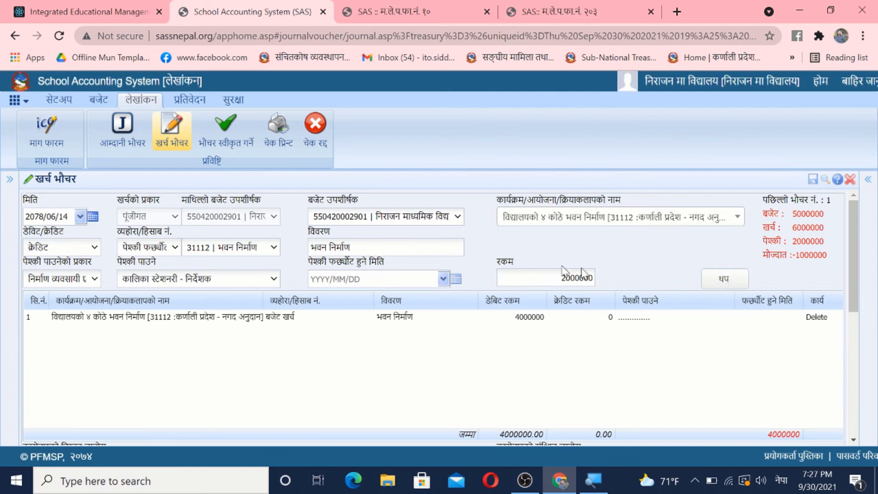
click(442, 278)
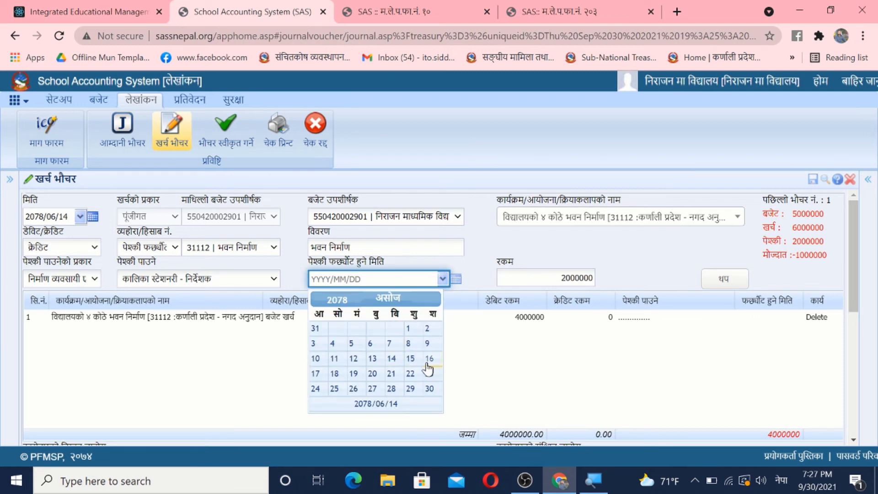
click(391, 359)
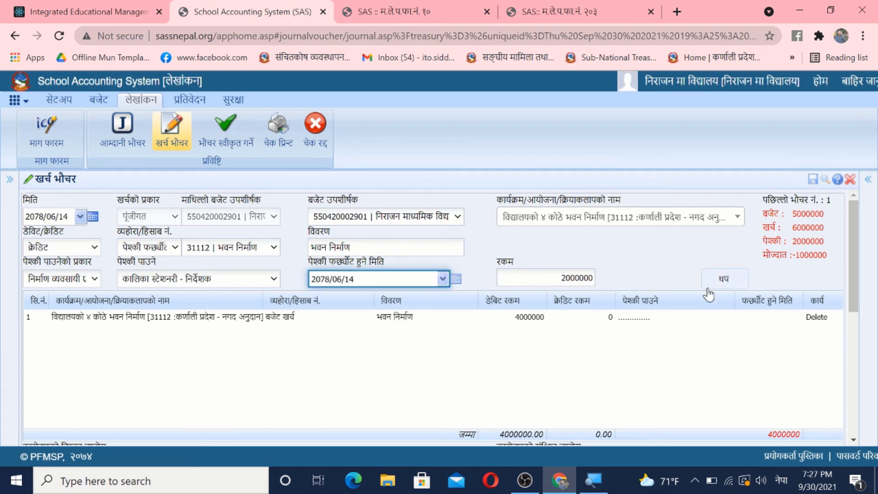
click(725, 280)
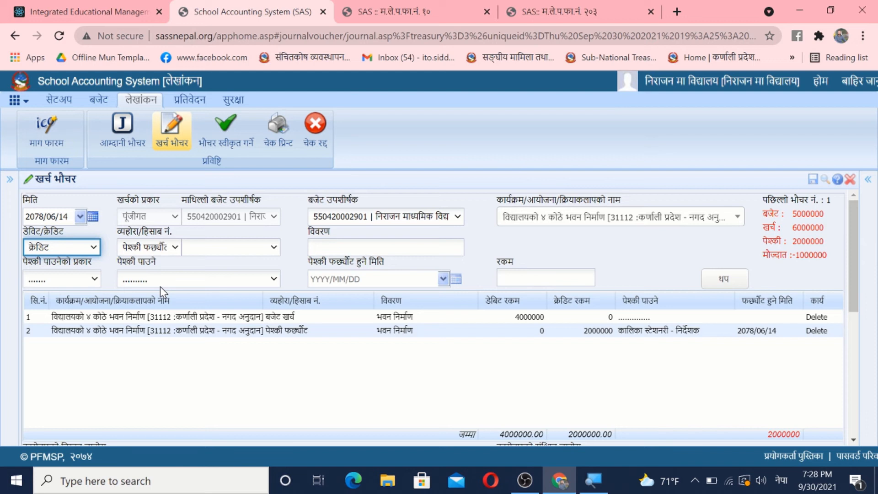
Step: Add a क्रेडिट line of type दायित्व for 2035 कन्टिनजेन्सी कट्टी with an amount of 200000
click(87, 250)
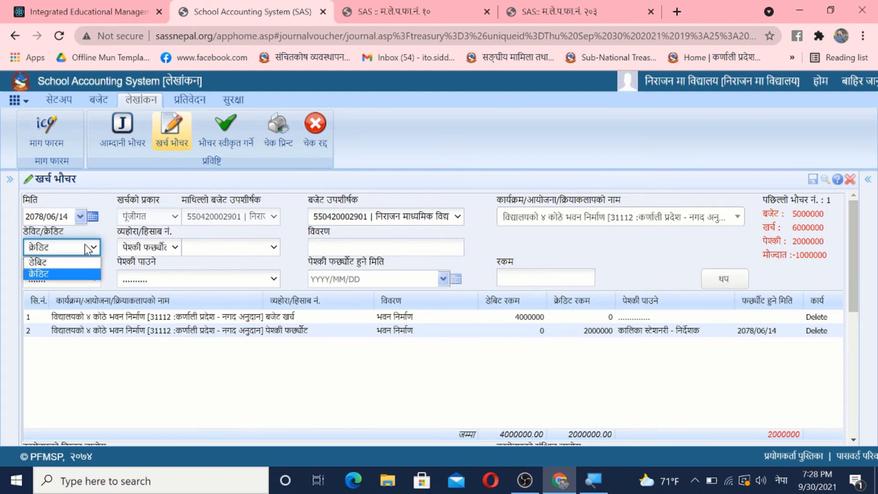
click(55, 274)
click(160, 250)
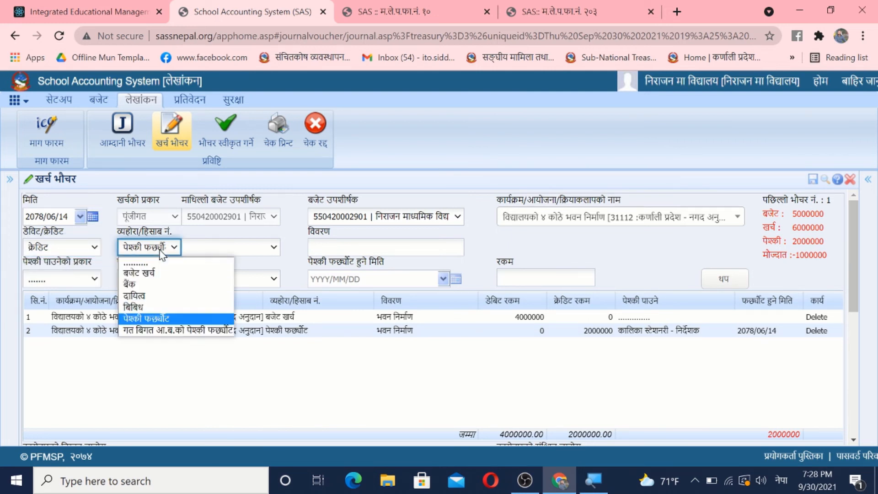
click(147, 297)
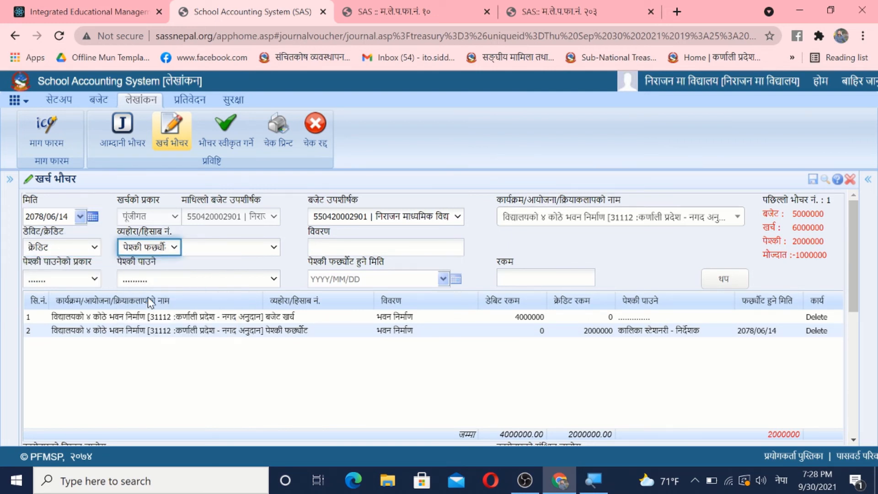
click(265, 255)
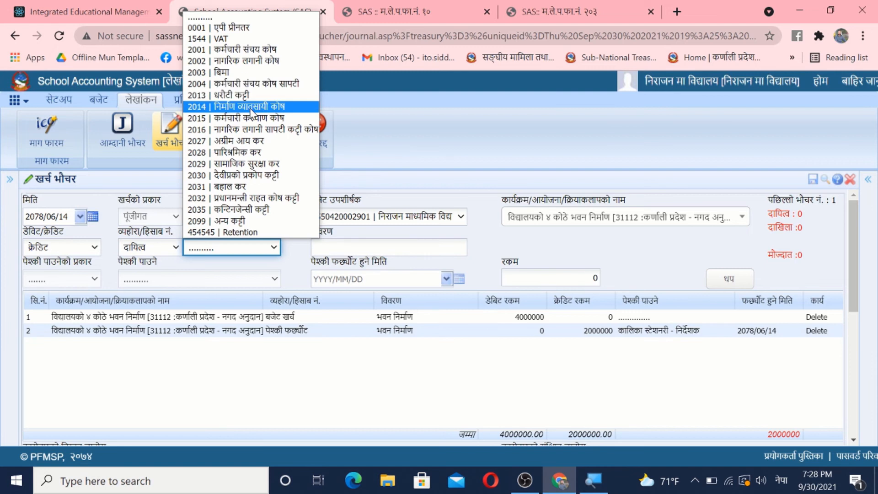
click(268, 209)
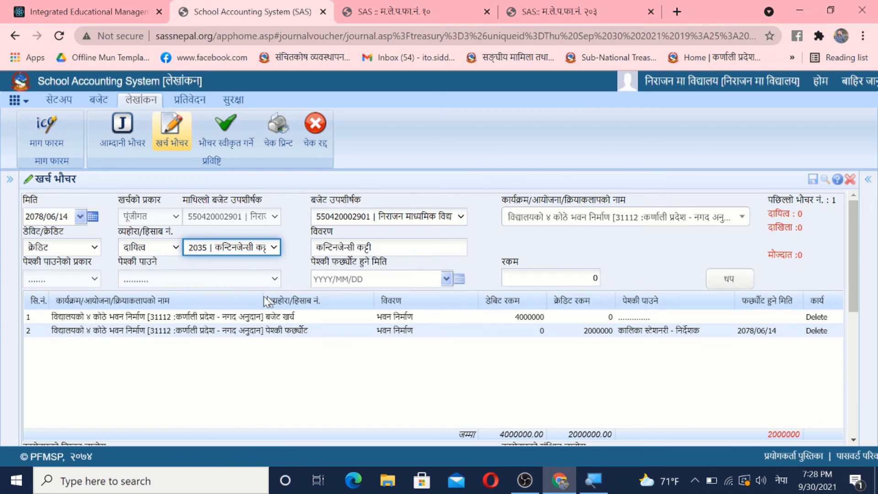
click(573, 279)
drag(573, 279, 606, 283)
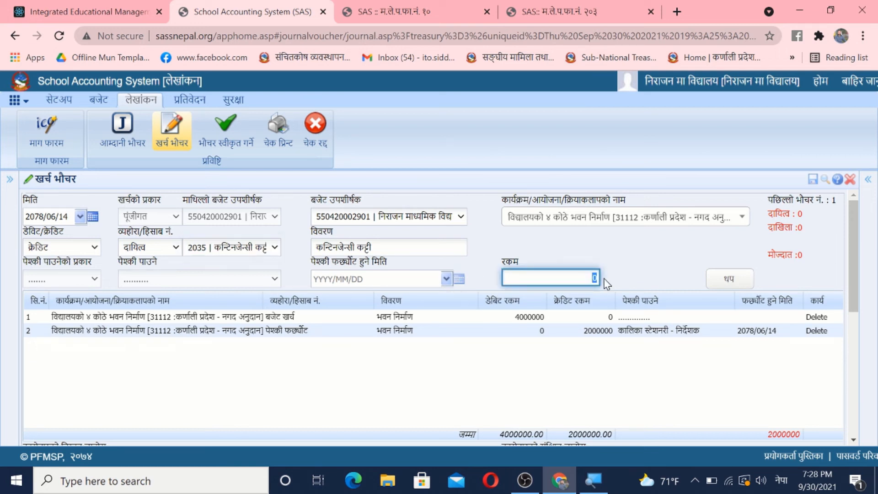
text(२०००००)
click(737, 281)
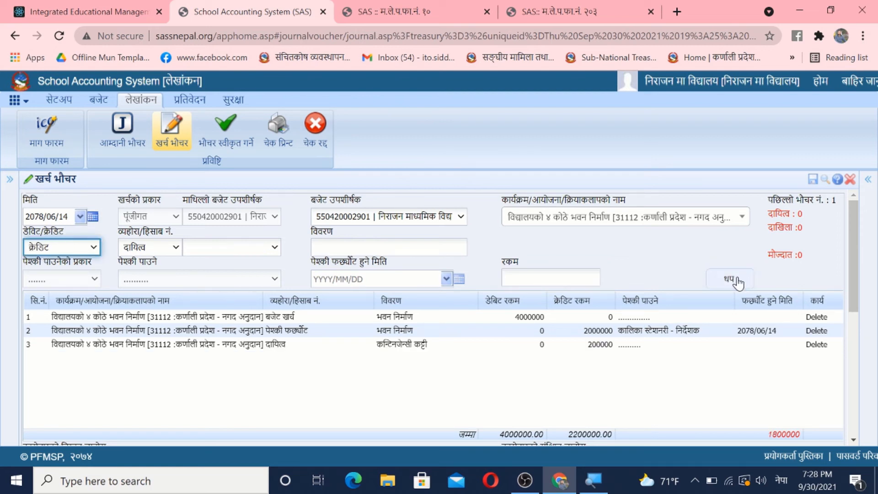
Step: Add a क्रेडिट line of type बैंक for लक्ष्मी बैंक लि. with an amount of 1800000
click(80, 249)
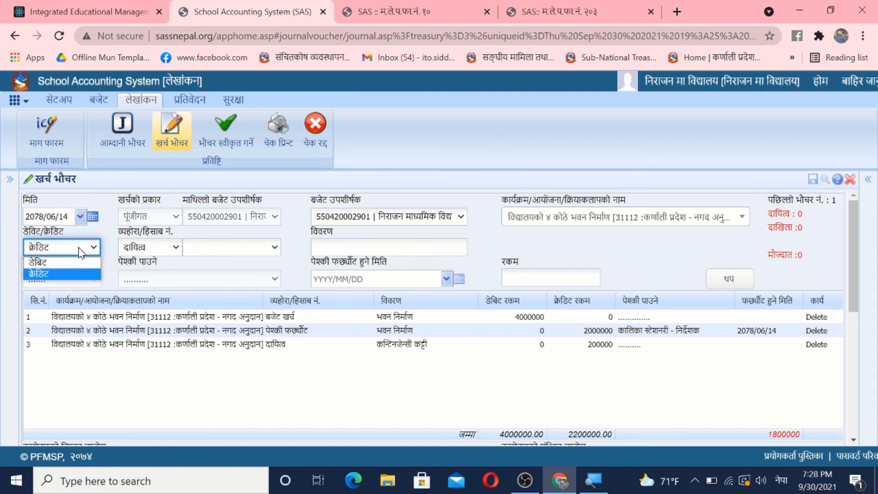
click(52, 273)
click(160, 250)
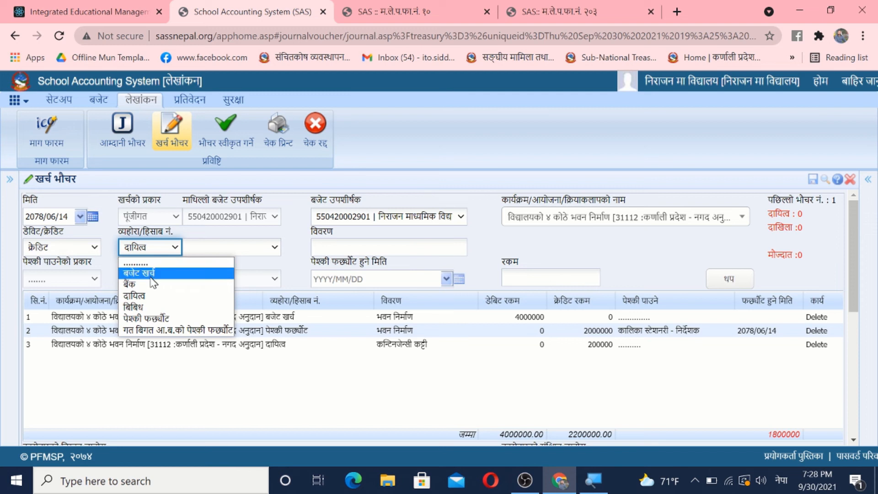
click(145, 284)
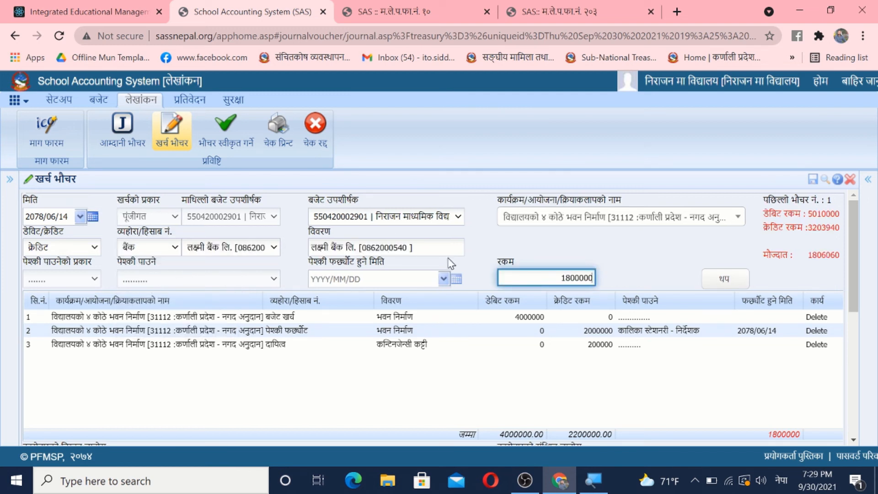
drag(560, 278, 601, 278)
click(716, 282)
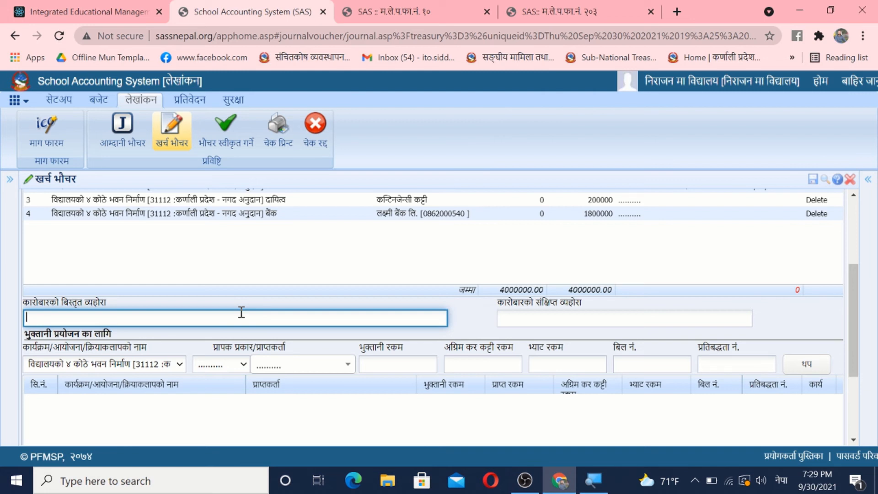
Step: Enter "विद्यालयको ४ कोठे भवन निर्माणको लागि पेश्की फर्छ्यौट गरी बाँकी रकम भुक्तानी दिएको लेखा" as both the detailed and short transaction narration
text(विद्यालयको ४ कोठे भवन निर्माणको लागि पेश्की दिइएको कारोबार लेखा)
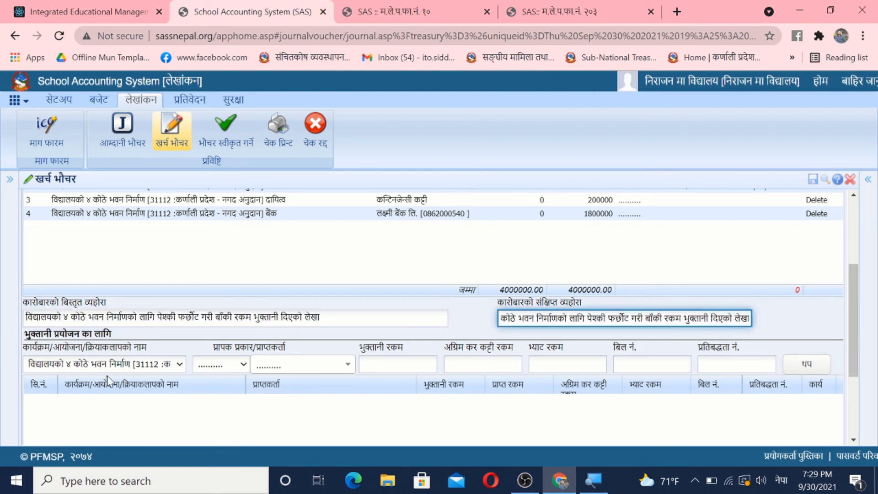
Step: Add a payment line of 1800000 for निर्माण व्यवसायी एब आपूर्ति कर्ता, with कालिका स्टेशनरी - निर्देशक as the payee
click(205, 365)
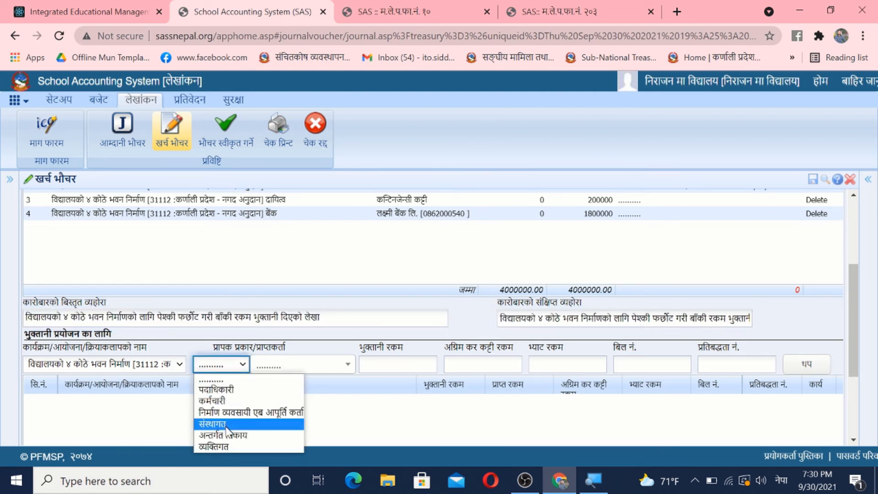
click(238, 411)
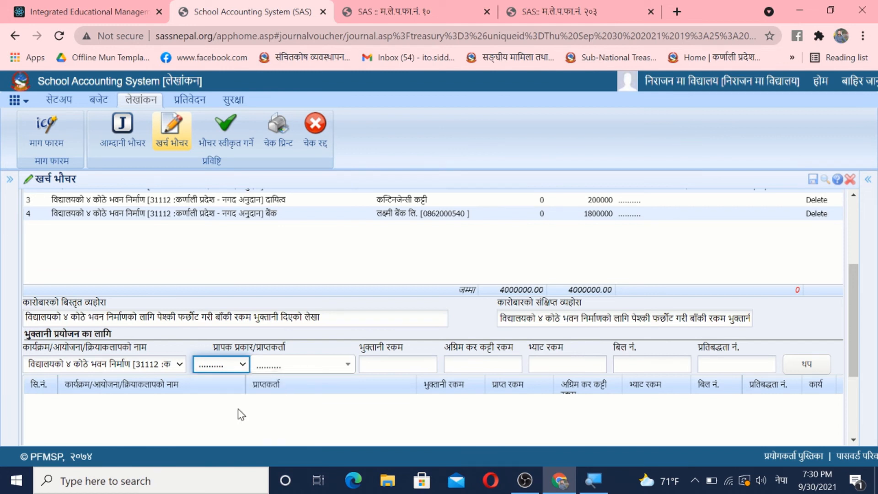
click(322, 364)
click(291, 445)
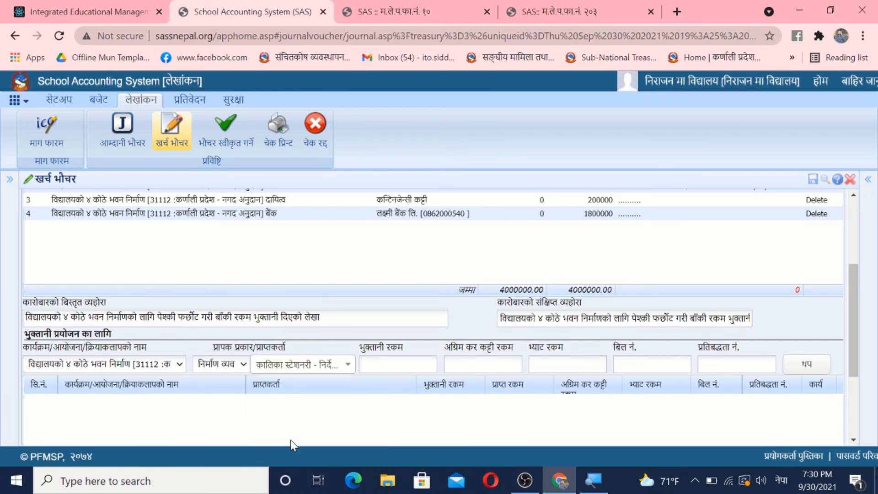
click(414, 366)
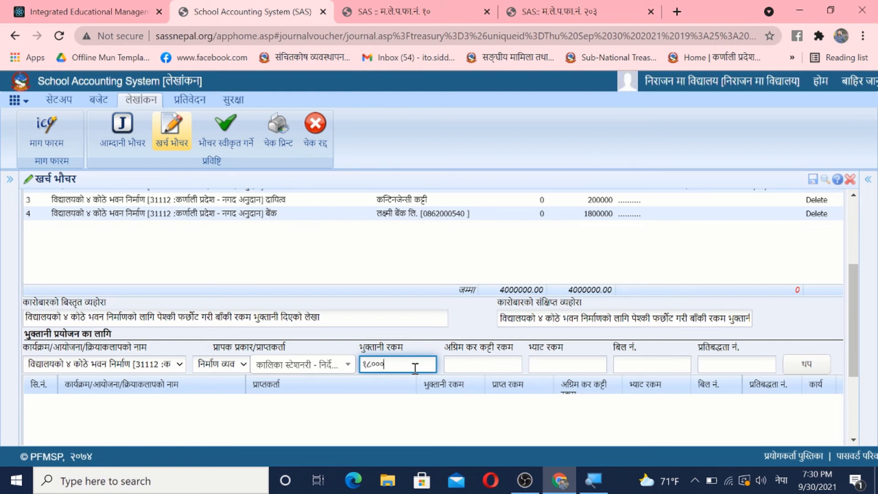
text(१८०००००)
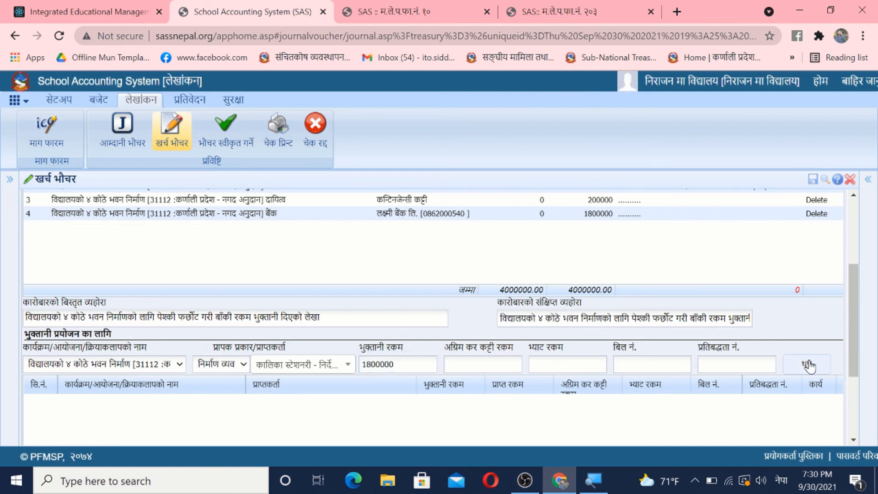
click(806, 364)
Step: Save the पूंजीगत expense voucher with voucher printing enabled and acknowledge the save
scroll(842, 340, down, 3)
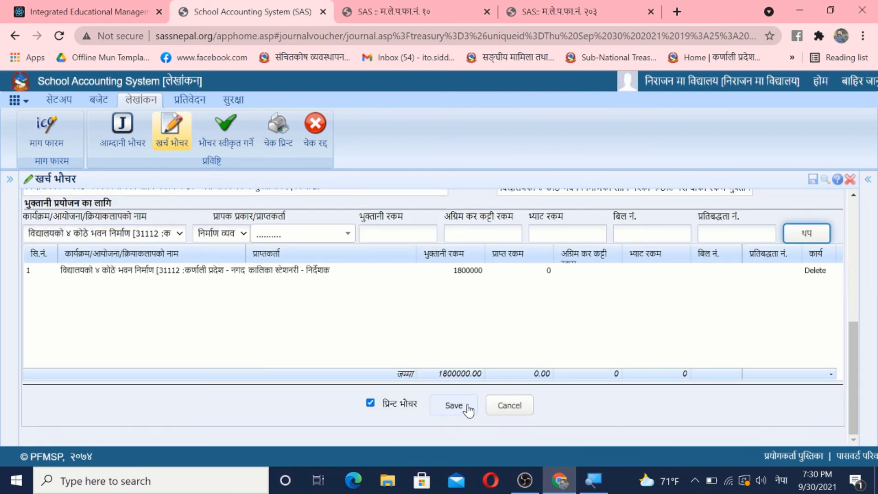
click(463, 412)
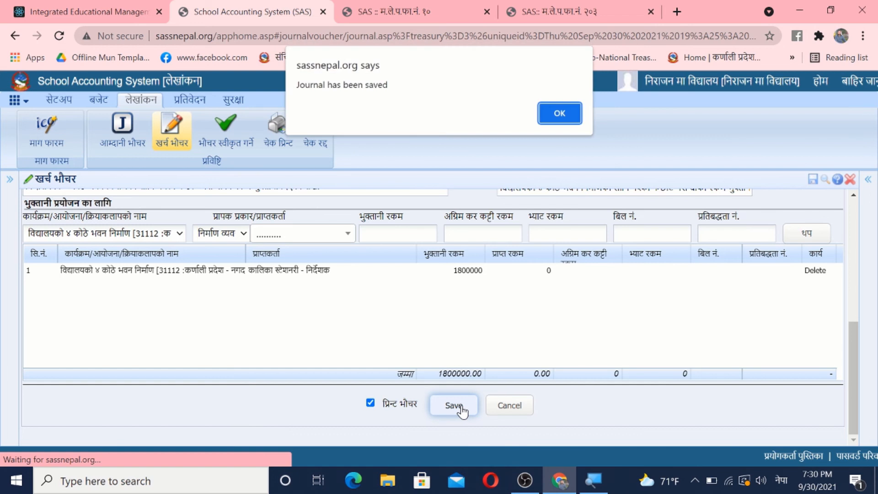
click(572, 113)
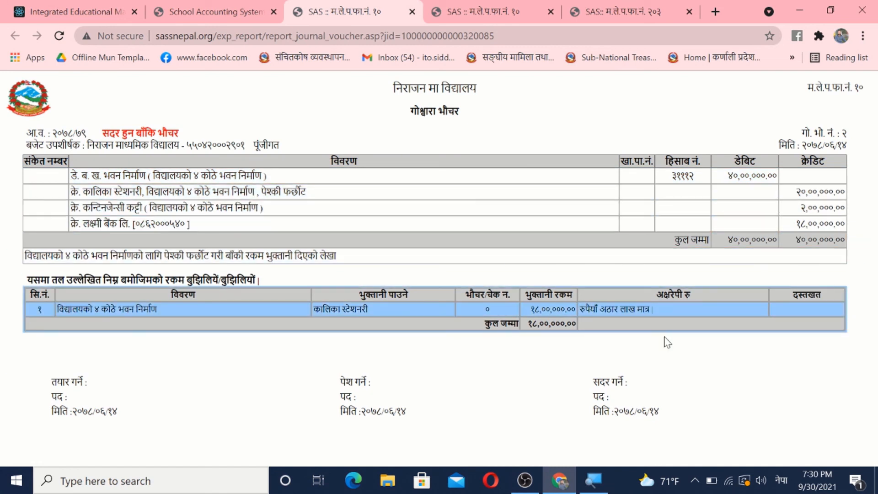
Step: Approve the पूंजीगत voucher no. 2 for the building-construction advance settlement and refresh its printed voucher report
click(211, 4)
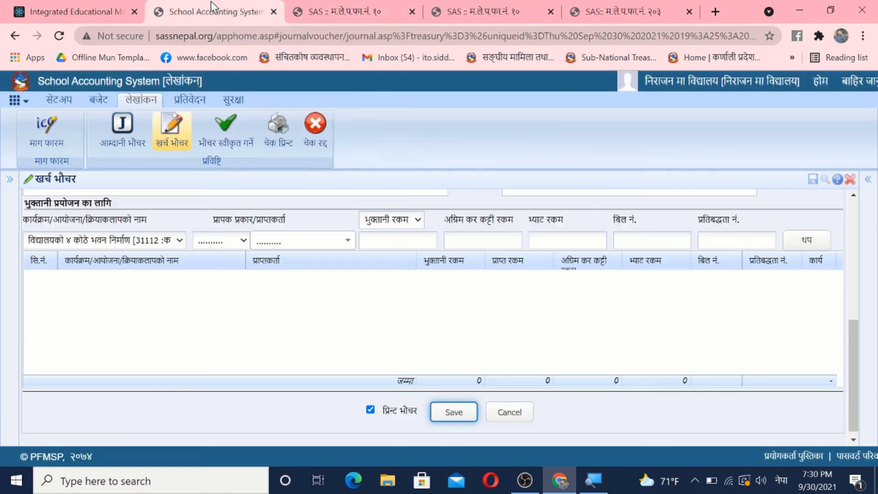
click(235, 133)
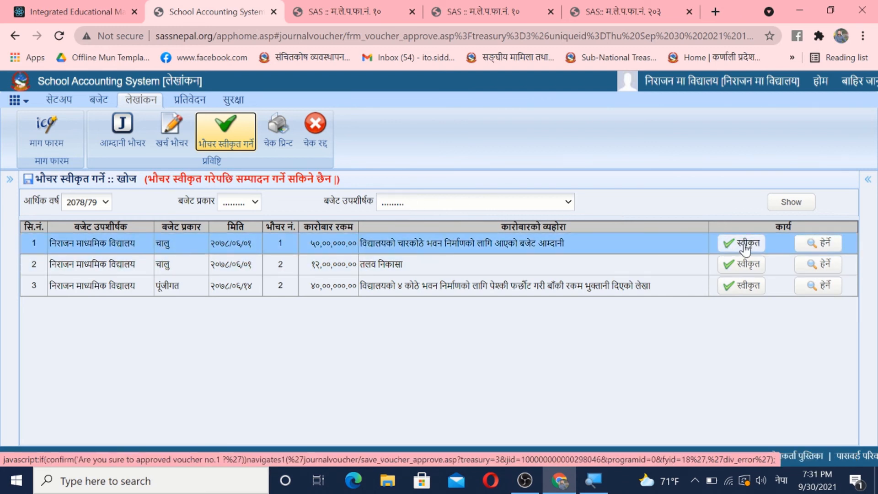
click(746, 286)
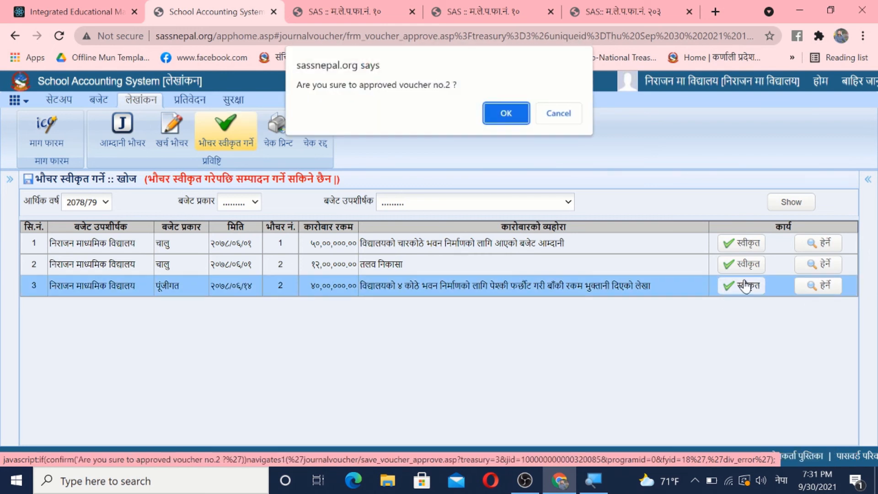
click(503, 118)
click(348, 11)
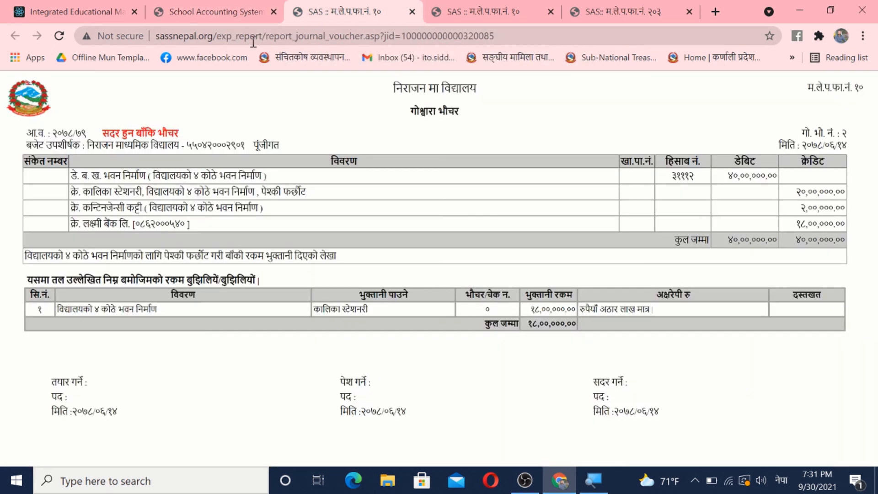
click(59, 36)
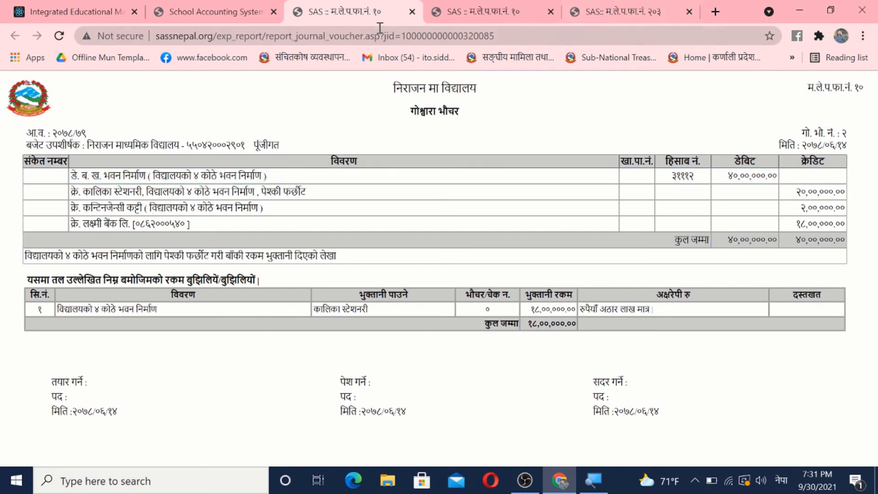
Step: Assign cheque number 340000125 to the 18,00,000 payment to कालिका स्टेशनरी in the cheque print list
click(201, 12)
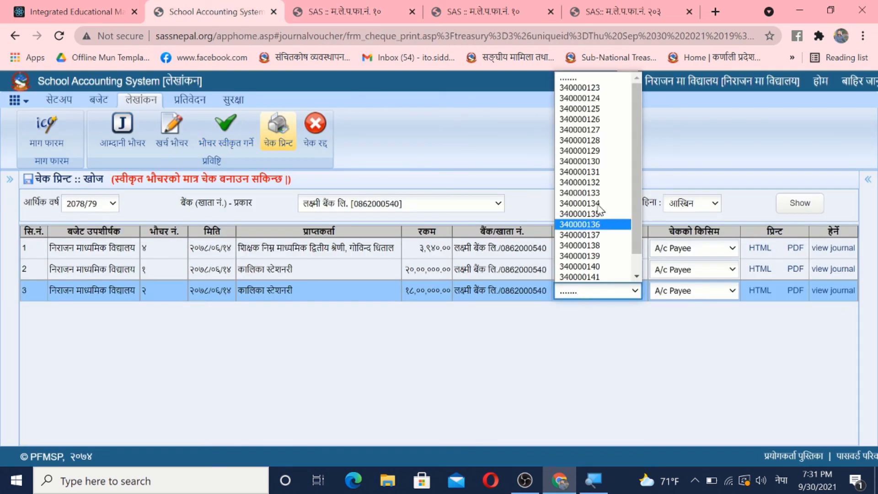
click(600, 110)
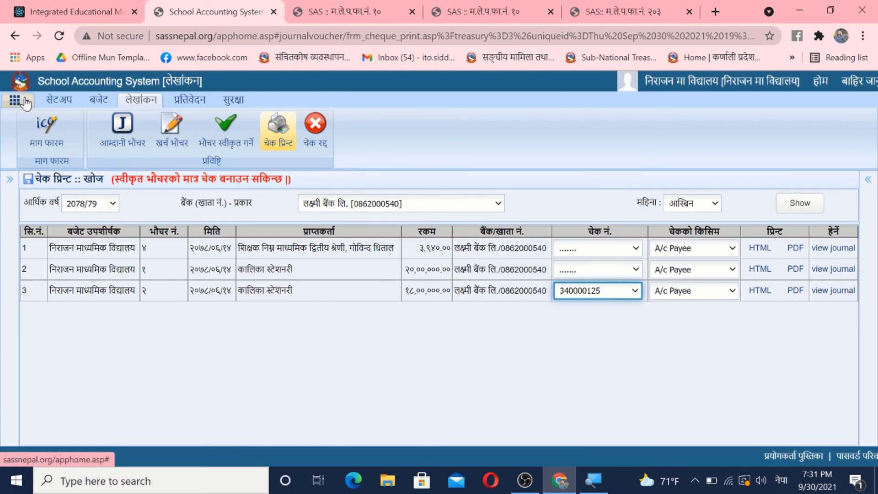
Step: View the कार्यक्रम / परियोजना अनुसार बजेट विनियोजन report of निराजन मा विद्यालय for fiscal year 2078/79
click(171, 141)
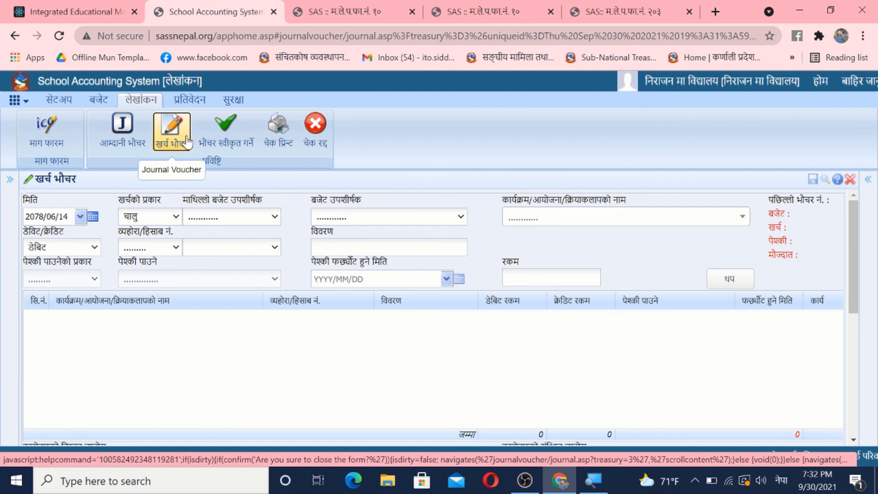
click(189, 100)
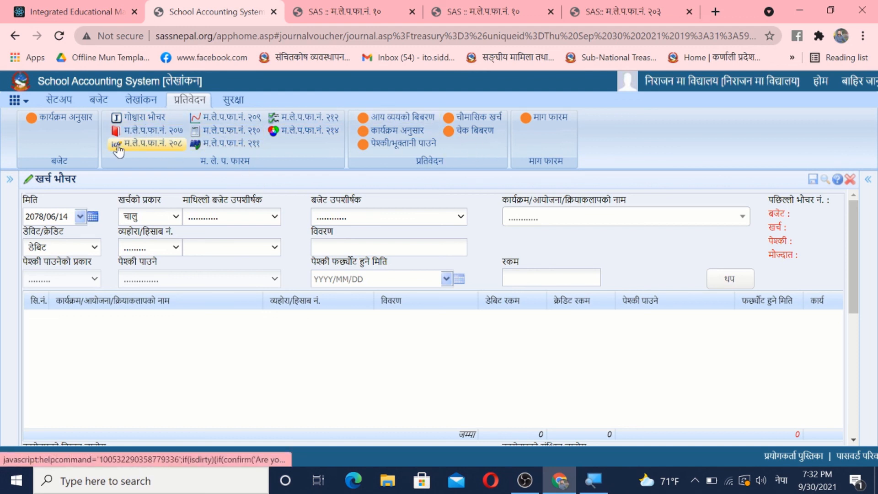
click(60, 121)
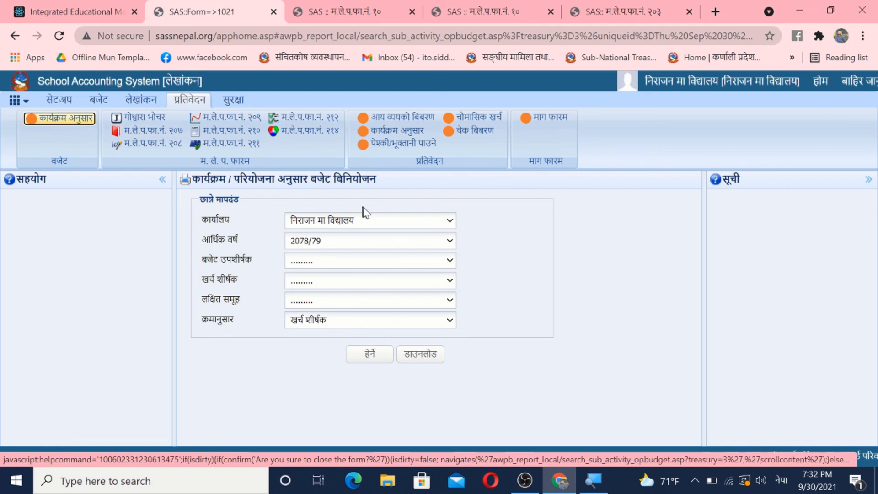
click(369, 356)
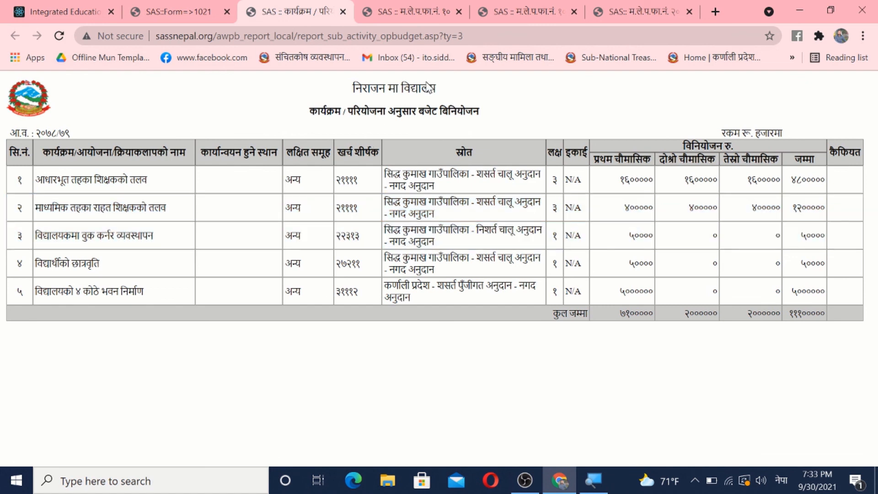
Step: Search the गोश्वारा भौचर report for चालु vouchers of fiscal year 2078/79 with the voucher type filter cleared
click(180, 7)
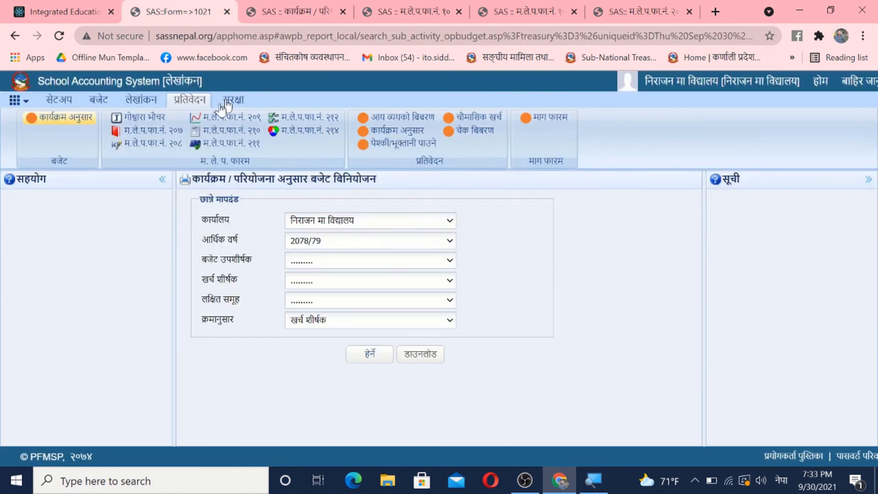
click(145, 119)
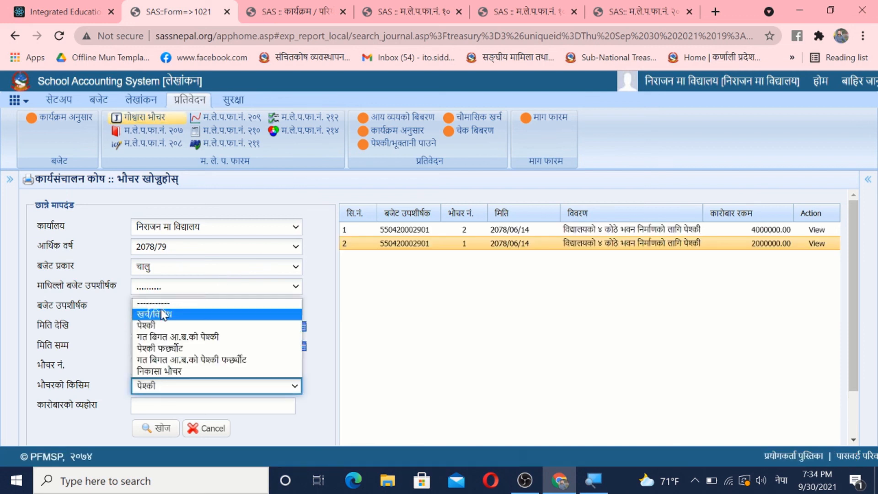
key(Escape)
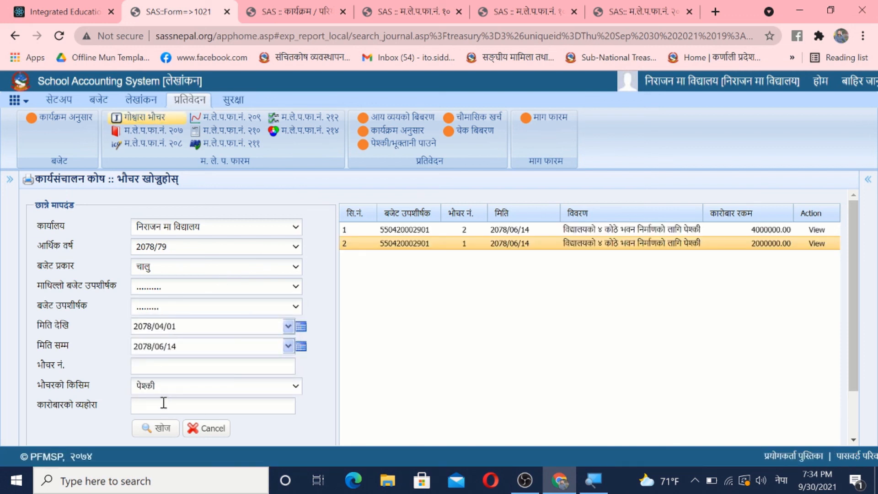
click(171, 386)
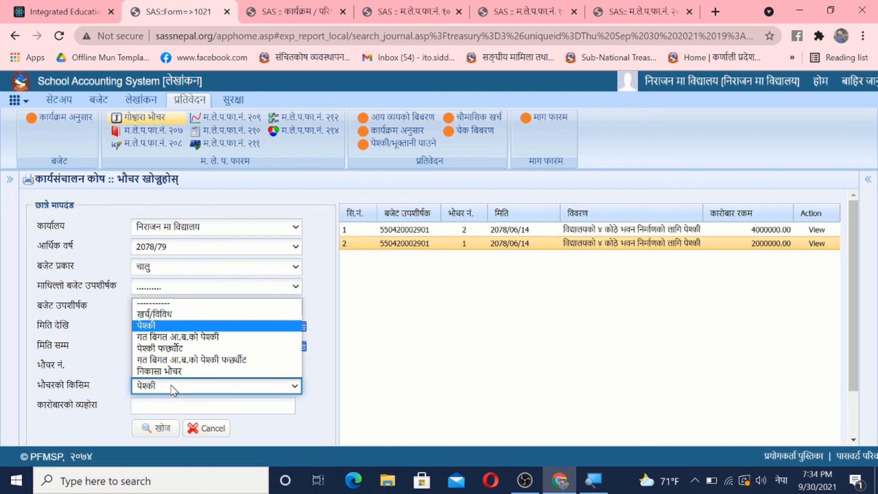
click(172, 305)
click(168, 436)
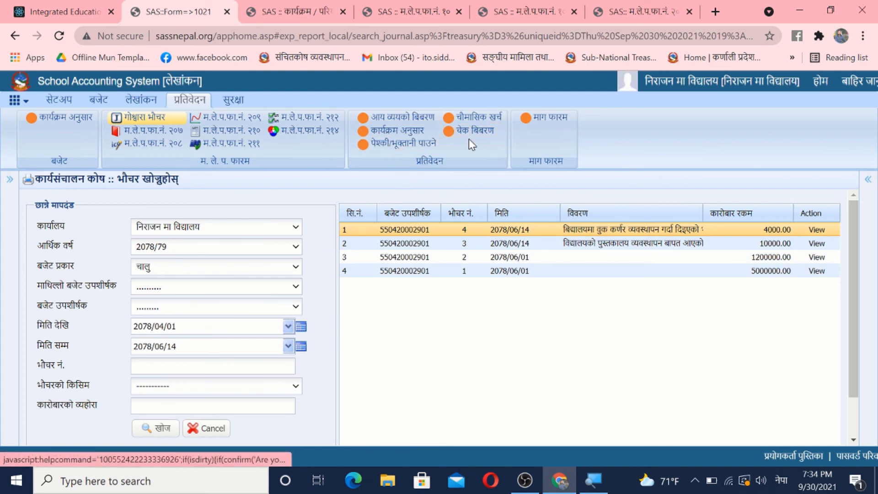
Step: View the माग फारम report criteria and open the माग फारम entry form under लेखांकन
click(549, 120)
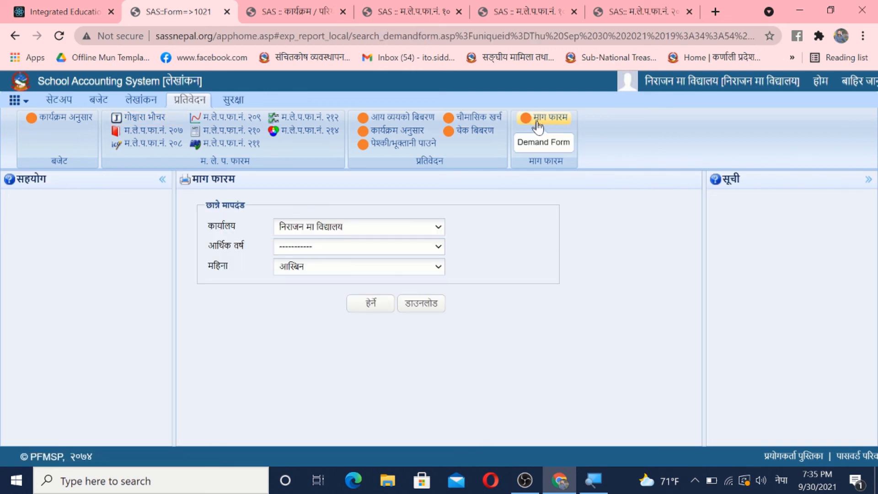
click(140, 100)
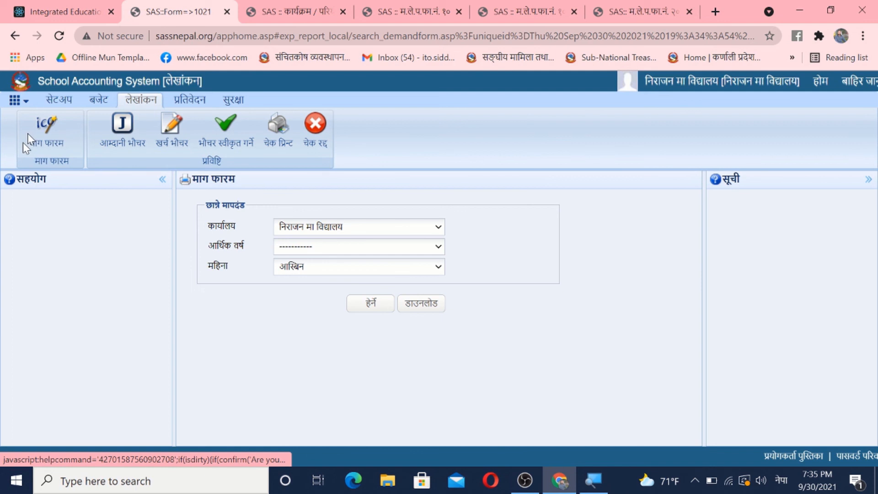
click(50, 143)
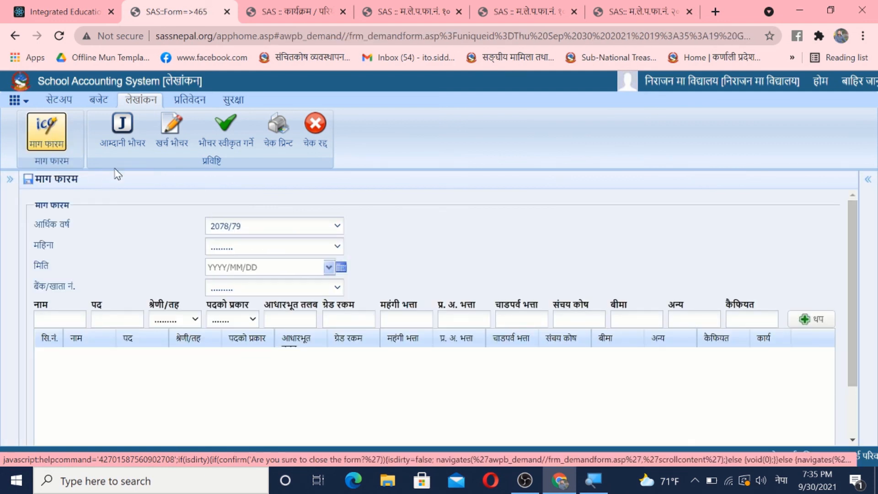
Step: Switch from the लेखांकन module to the तलबी विवरण module
click(28, 105)
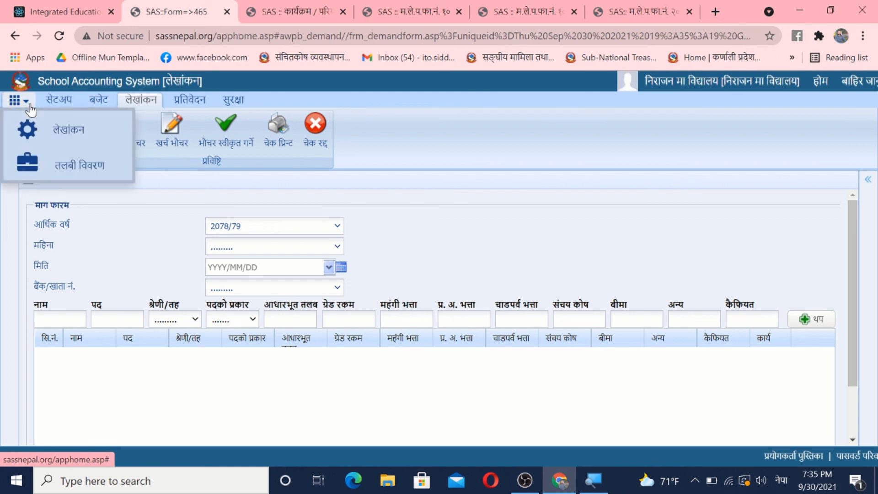
click(77, 176)
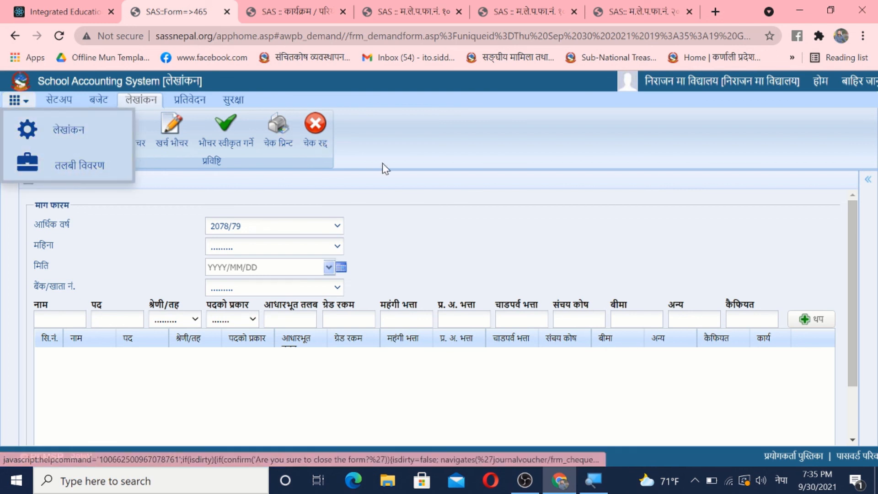